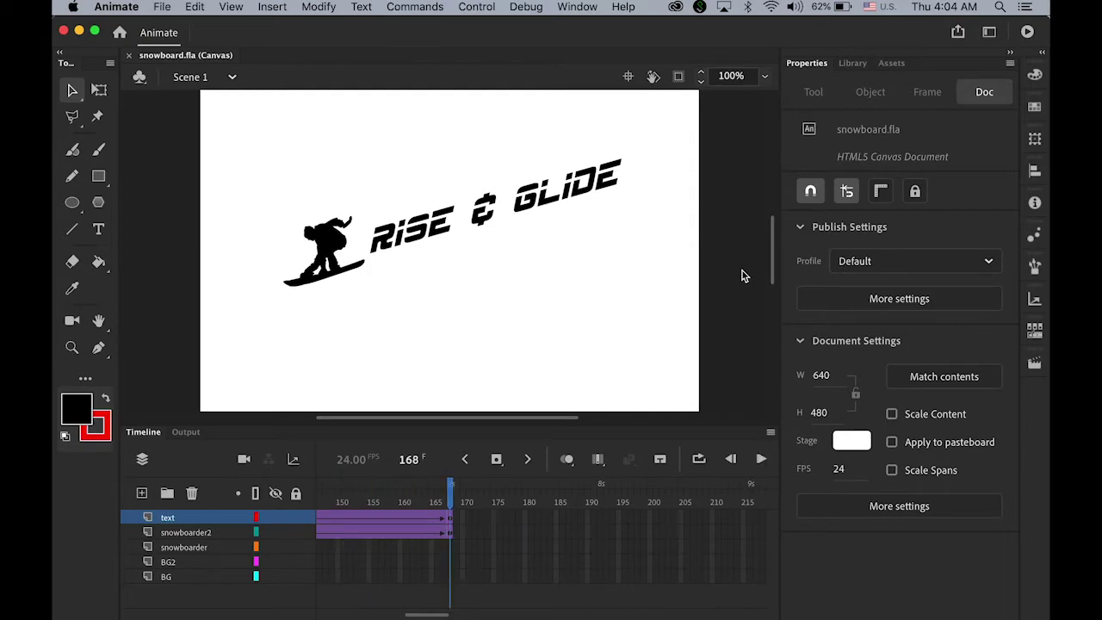
Play the finished snowboard animation and scrub the playhead onward from frame 168.
key(Return)
click(98, 347)
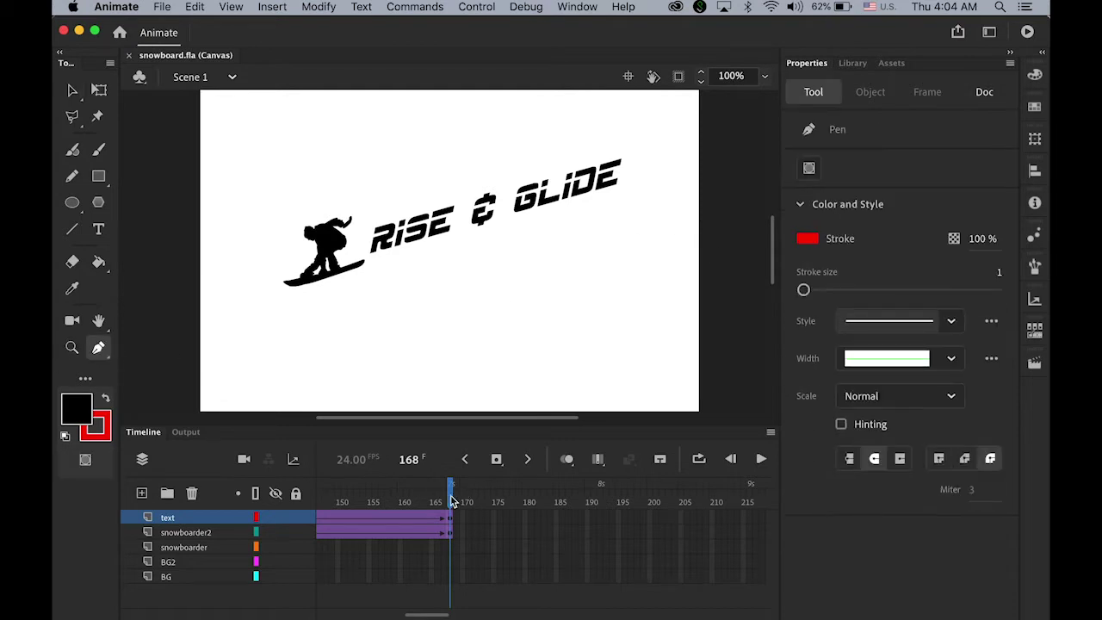
drag(451, 500, 570, 499)
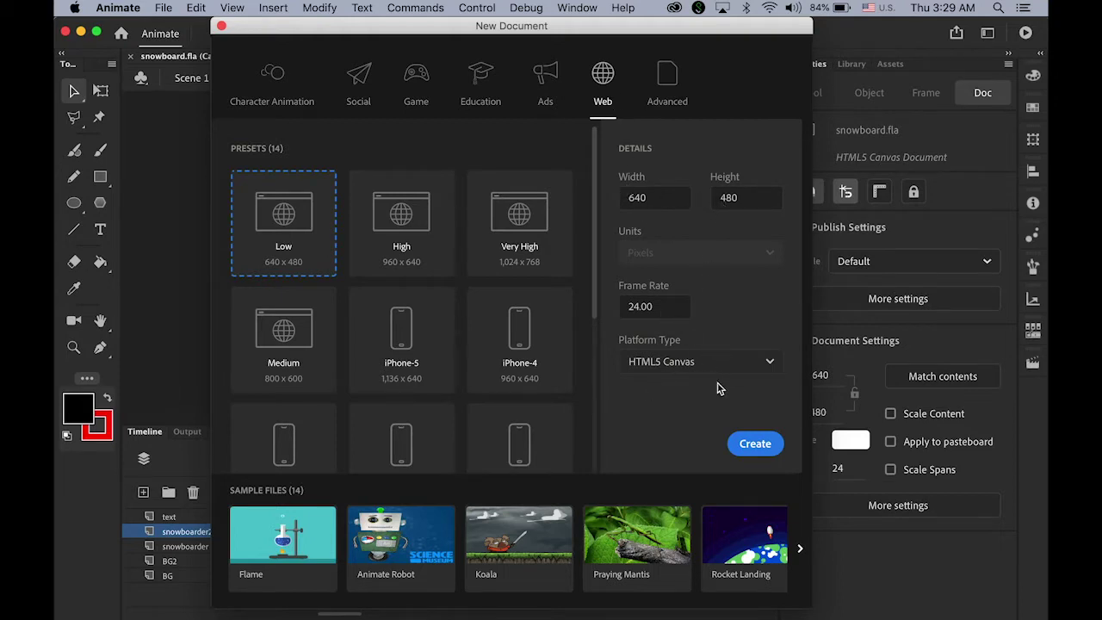
Create a new 640 x 480 web document at 24 fps with HTML5 Canvas as the platform type.
click(768, 365)
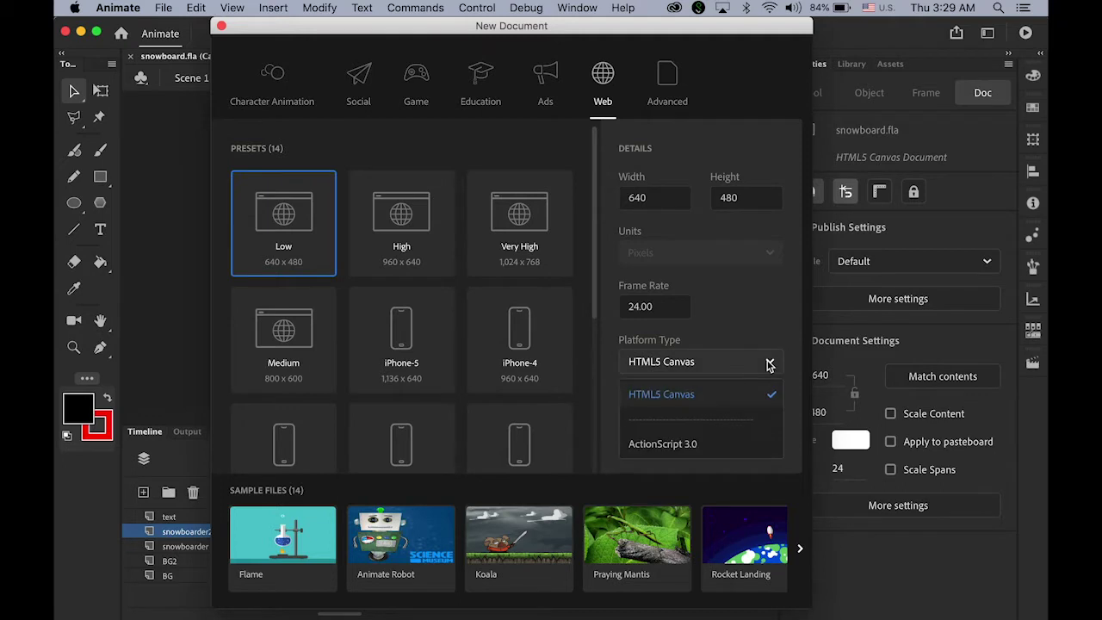
click(757, 297)
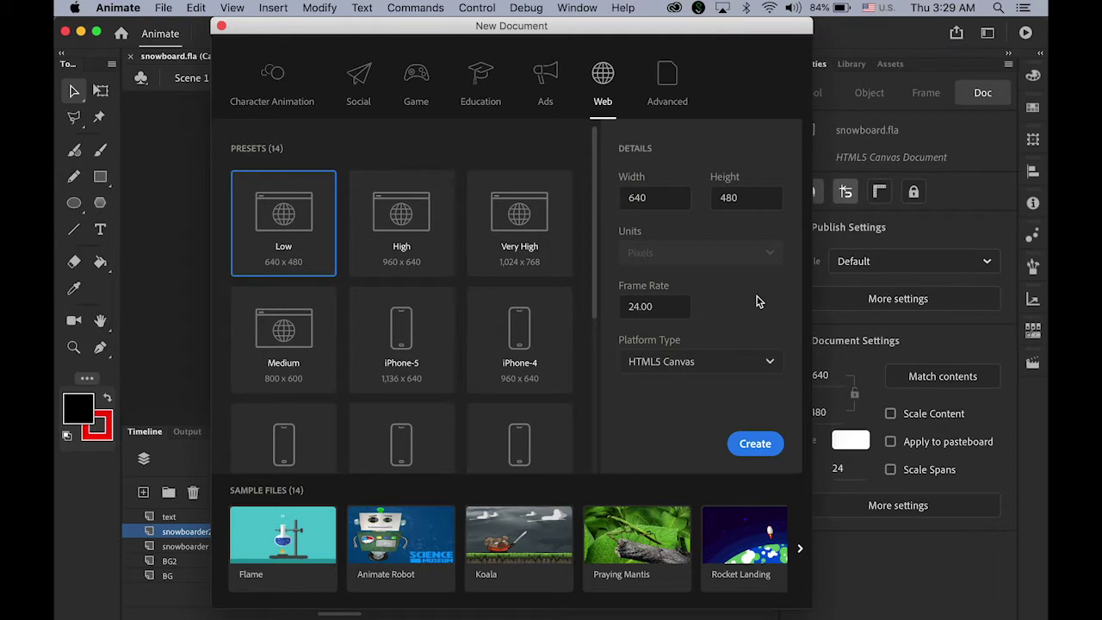
click(755, 444)
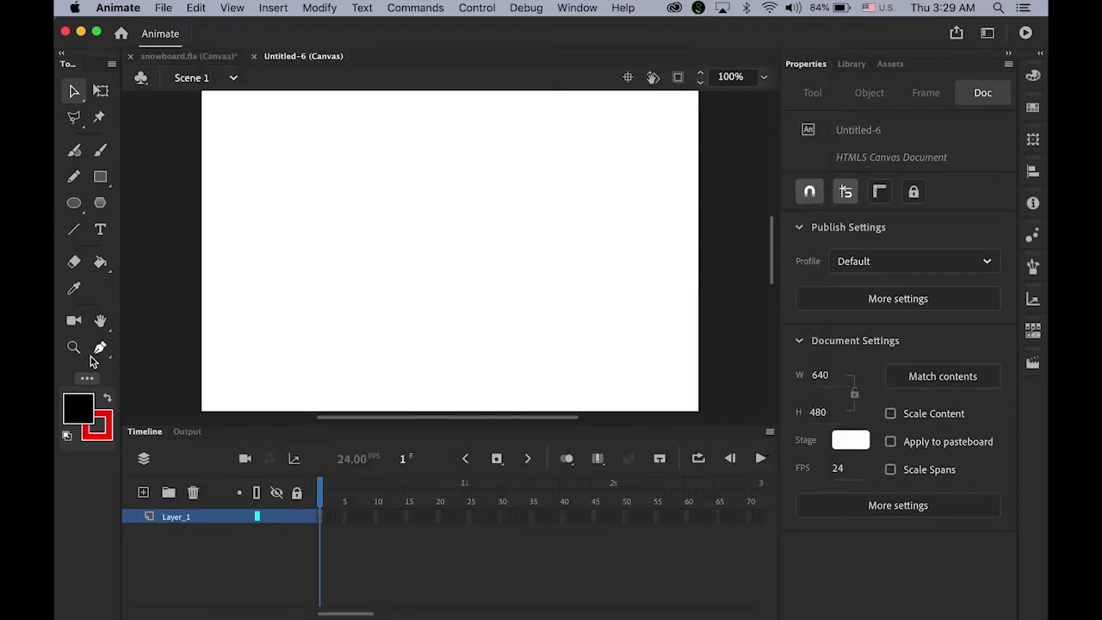
Fit the stage in view and set up the Pen tool with no fill and a black stroke.
double_click(101, 322)
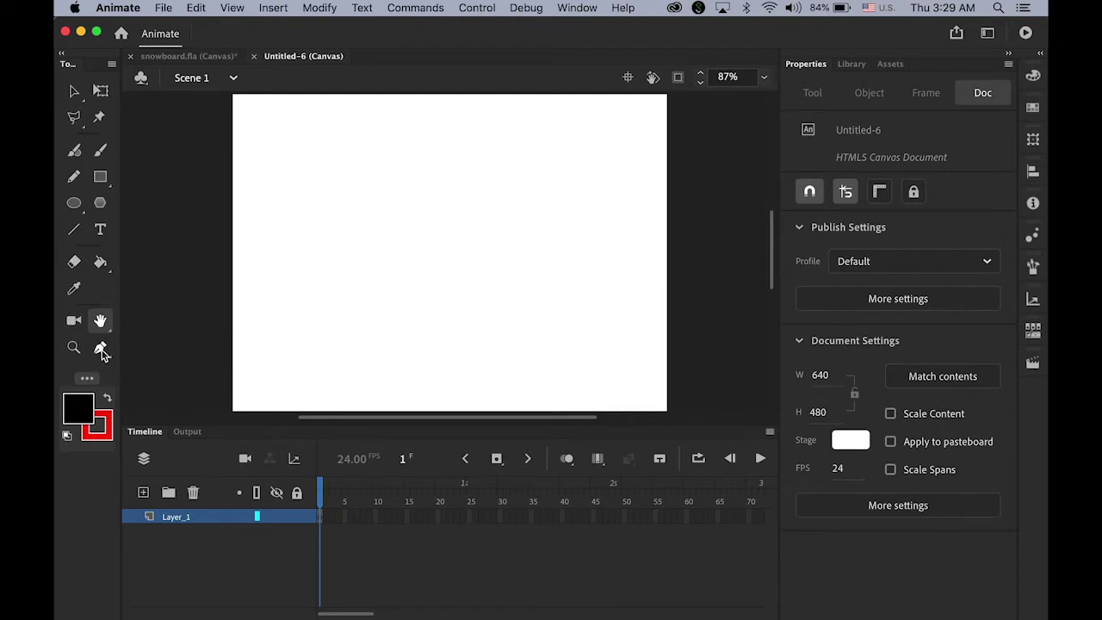
click(99, 350)
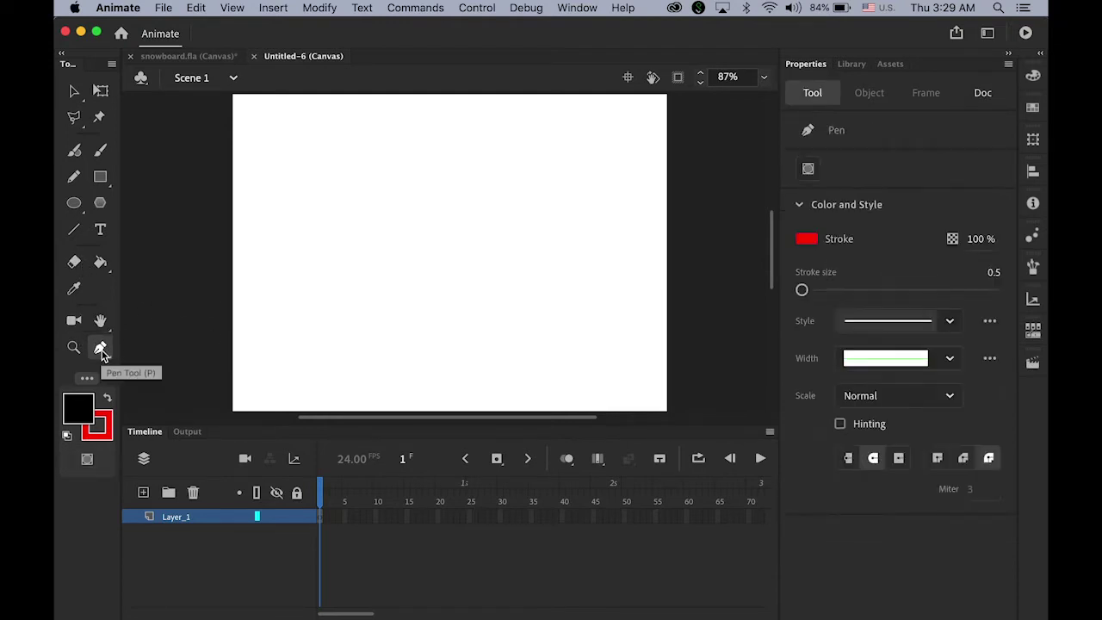
click(80, 416)
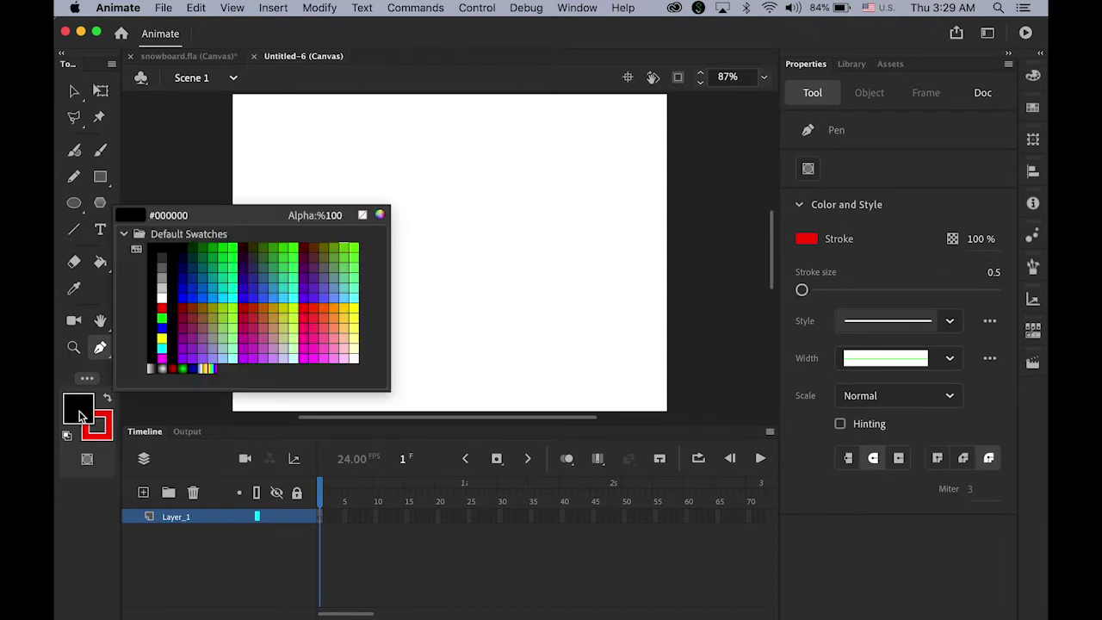
click(363, 221)
click(104, 435)
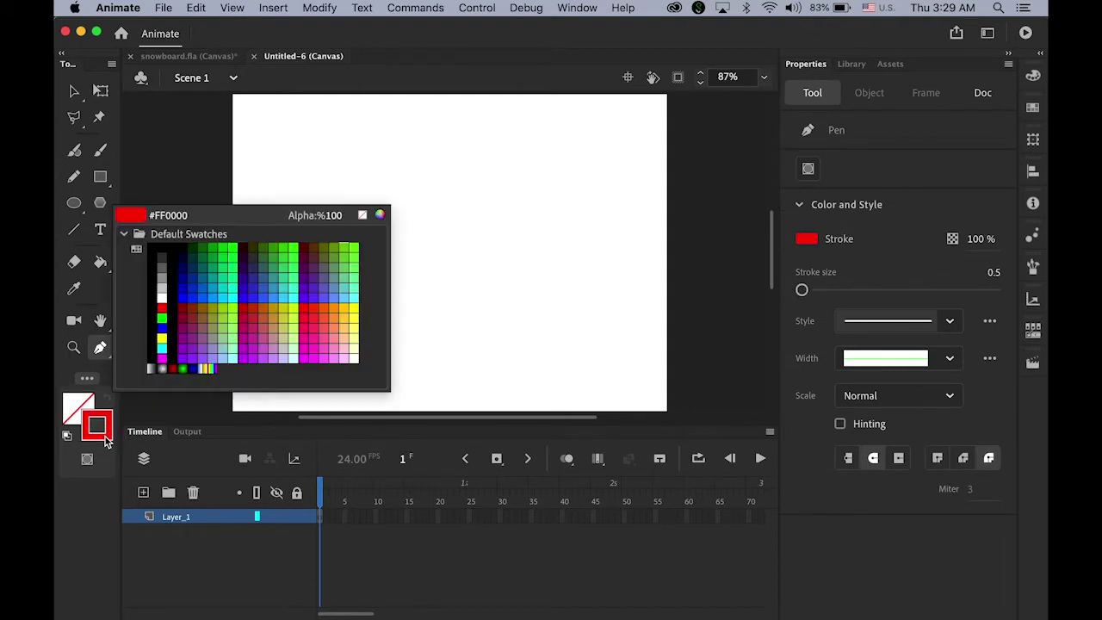
click(169, 317)
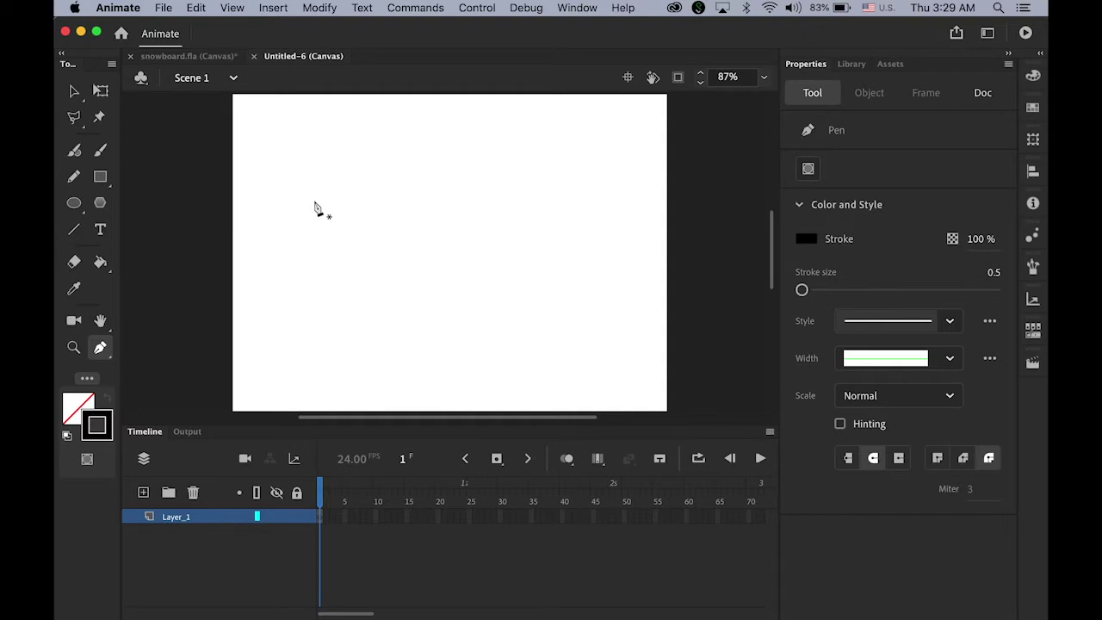
Draw a nearly horizontal straight line about 160 px wide in the stage's upper half and set its stroke size to 4.
click(313, 201)
click(424, 199)
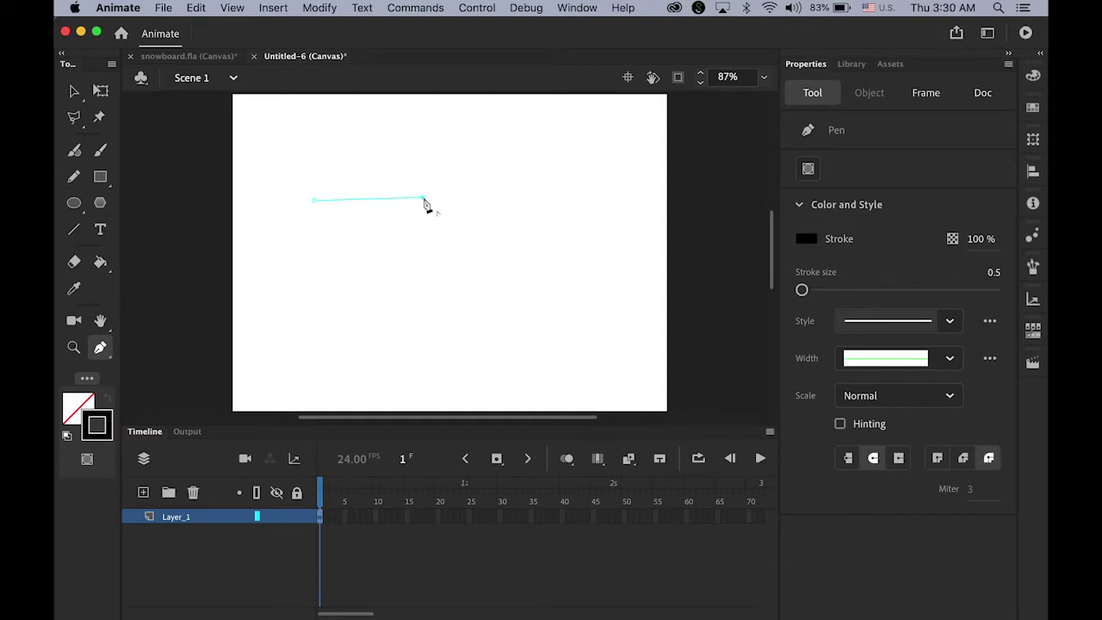
click(74, 91)
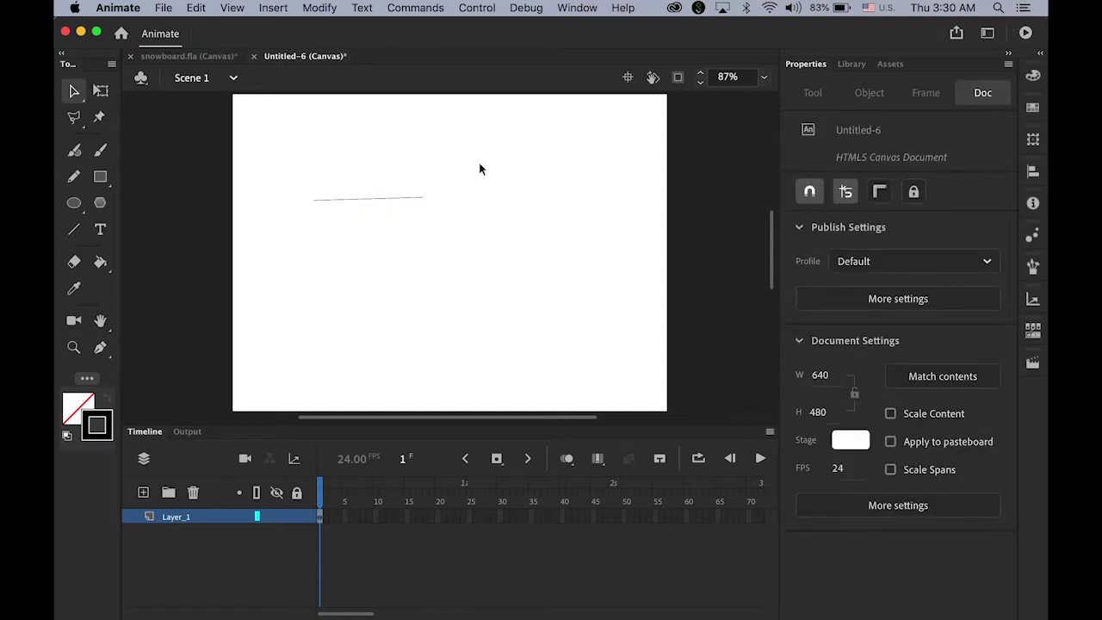
drag(321, 198, 499, 246)
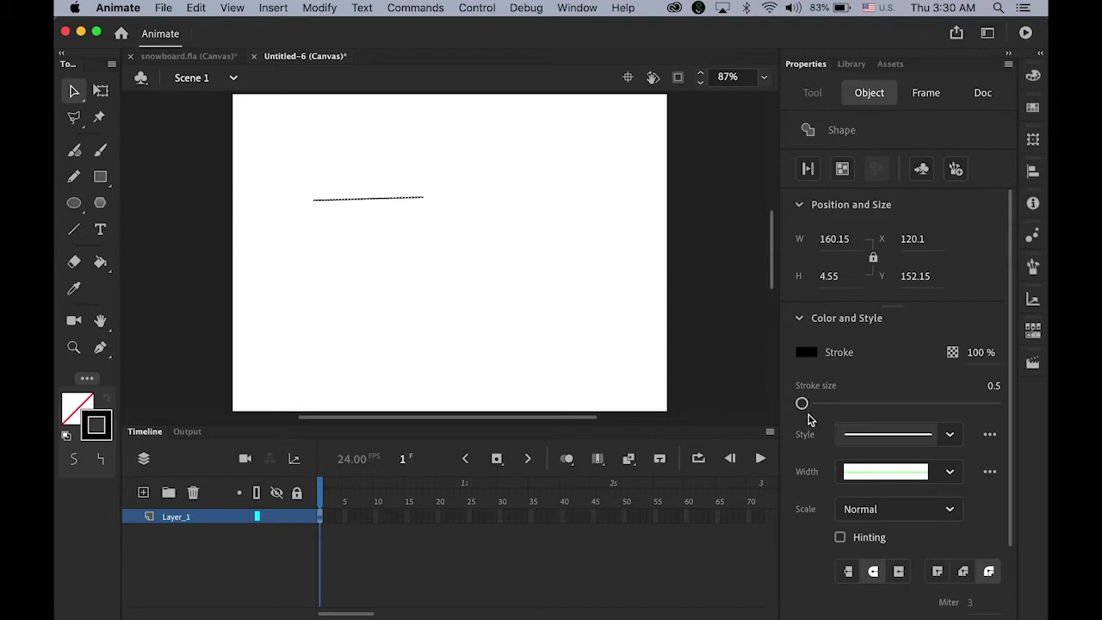
mouse_move(803, 404)
mouse_down()
mouse_move(881, 408)
mouse_move(829, 408)
mouse_move(809, 423)
mouse_up()
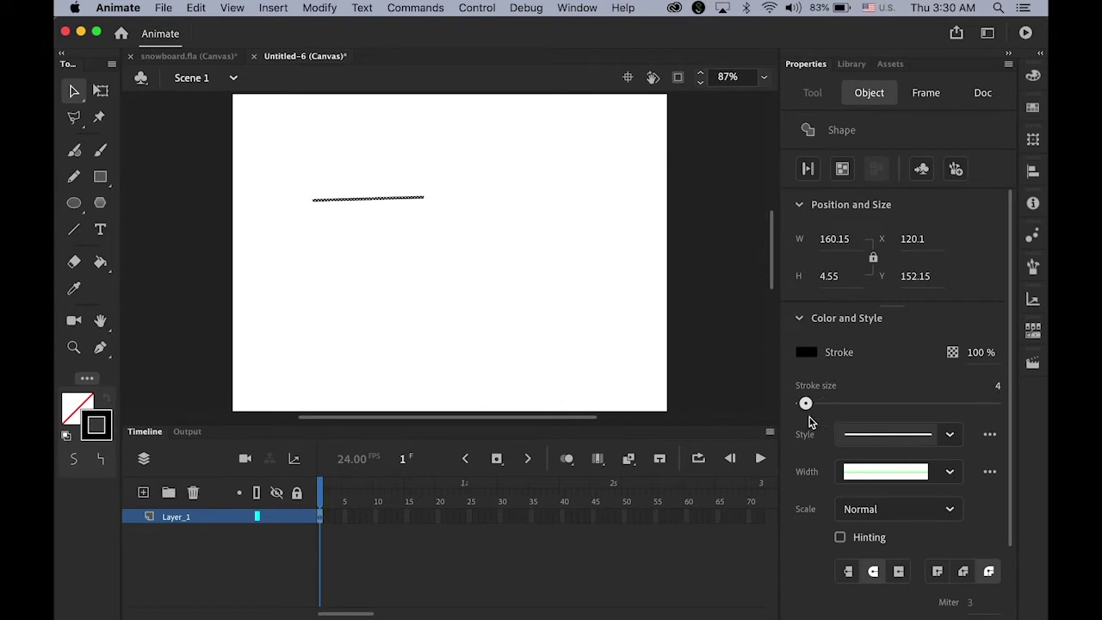
click(581, 382)
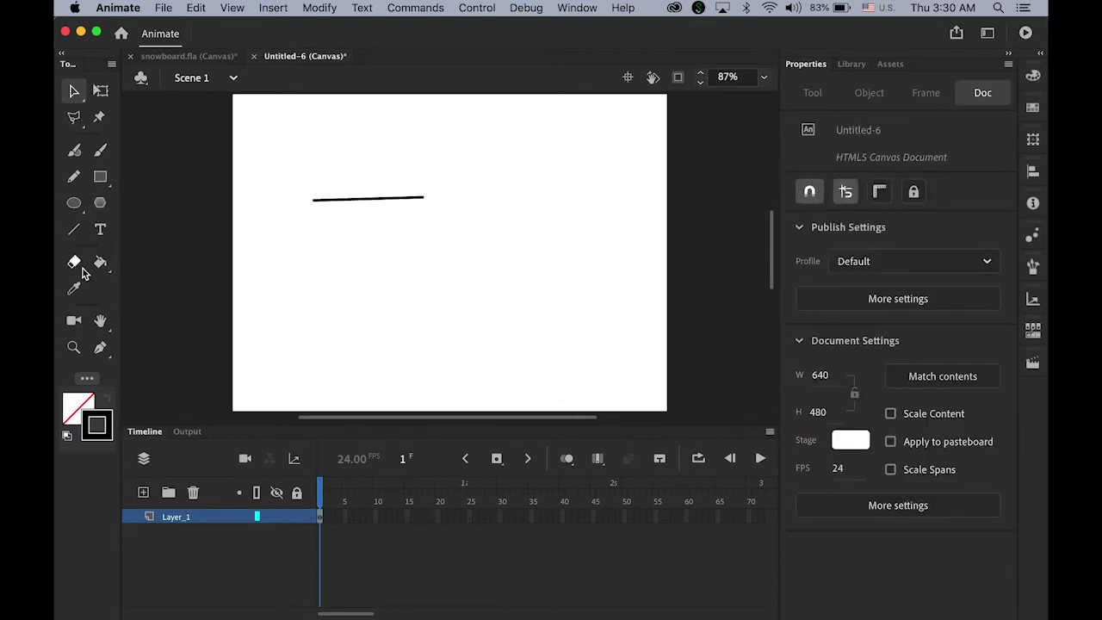
Draw an arched Pen curve below the straight line, try extending it with a second smooth curve, and undo that extension.
click(100, 347)
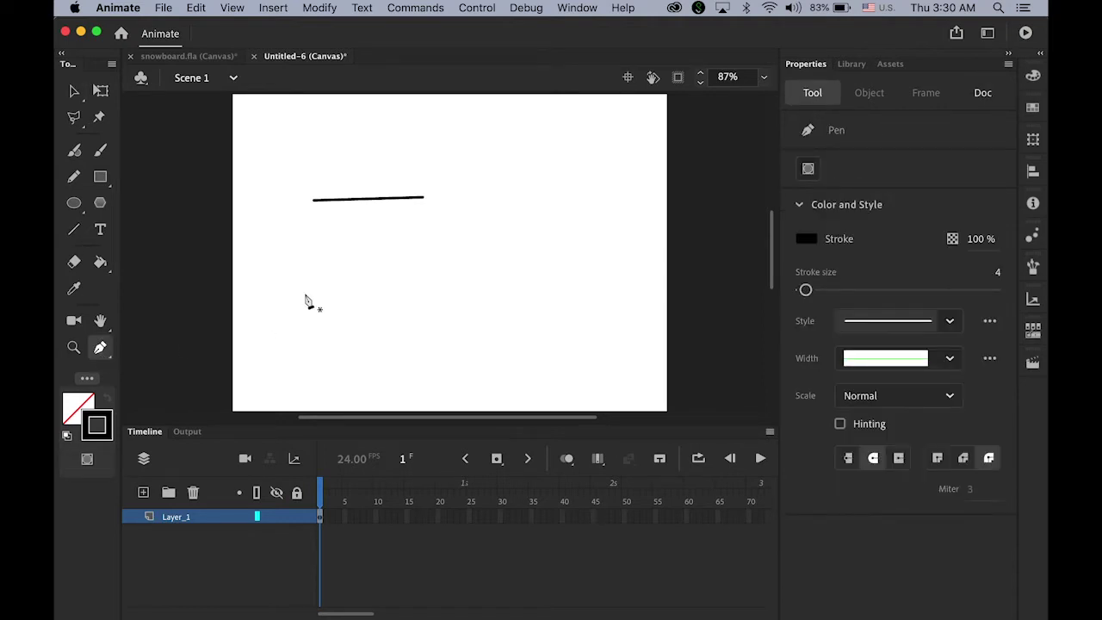
click(306, 296)
mouse_move(429, 293)
mouse_down()
mouse_move(469, 334)
mouse_move(494, 339)
mouse_up()
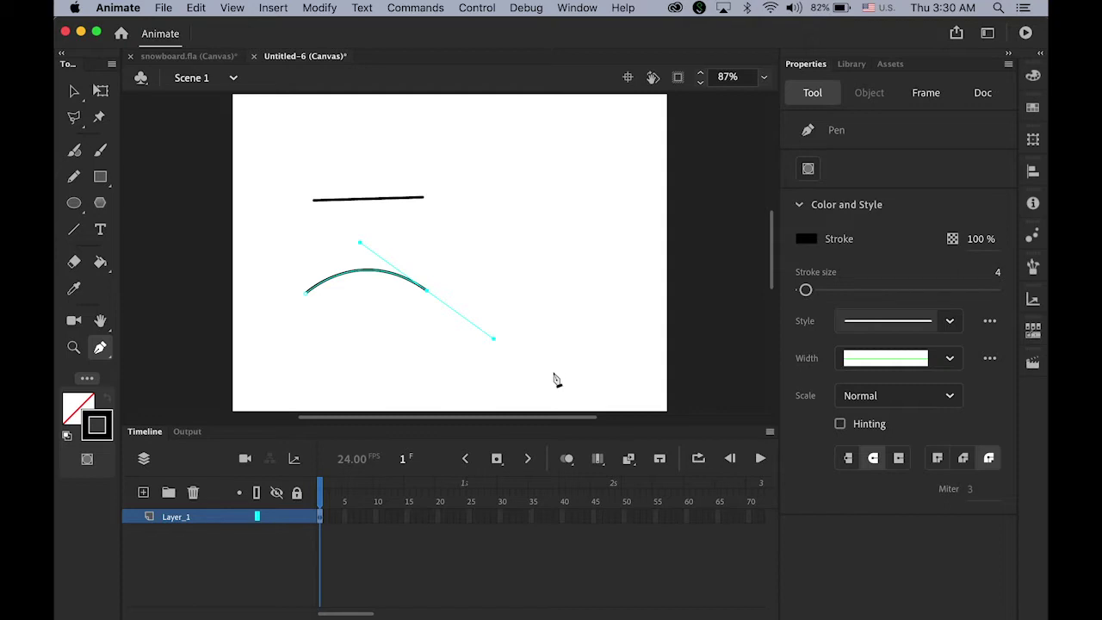
drag(555, 377, 620, 342)
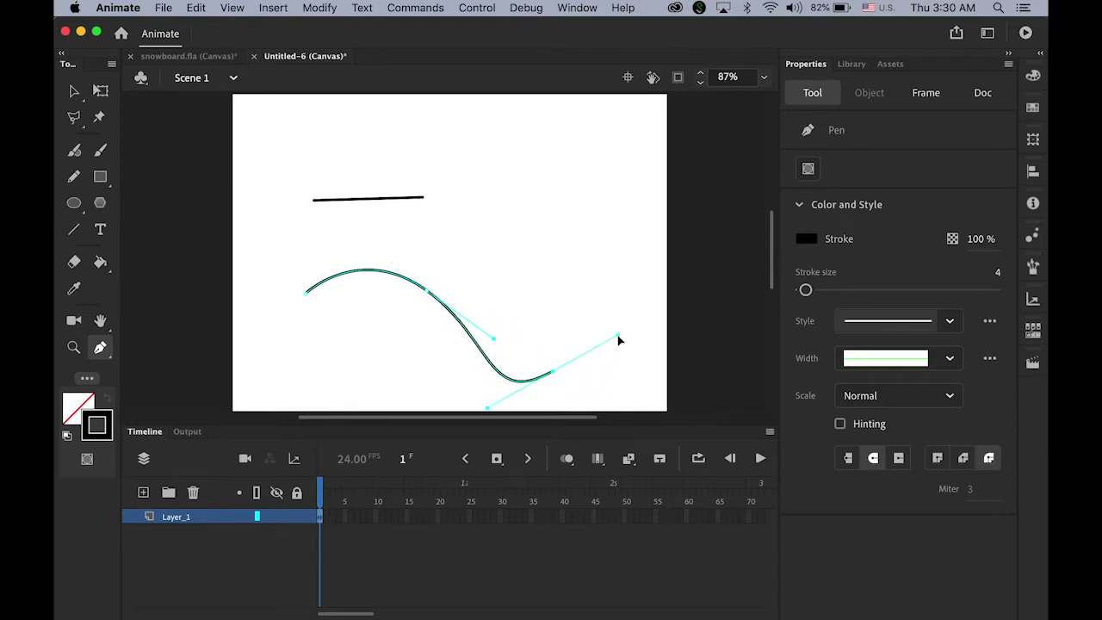
key(super+z)
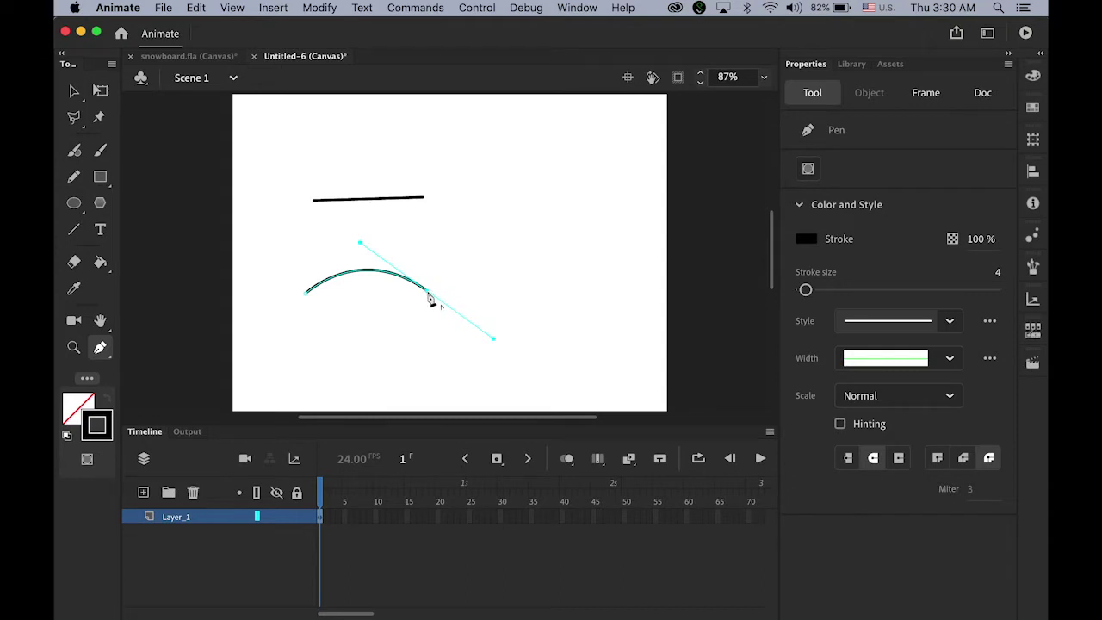
Extend the arch with curved segments into a closed wave-shaped outline, converting each end anchor to a corner before adding the following segment.
click(431, 297)
drag(535, 294, 581, 263)
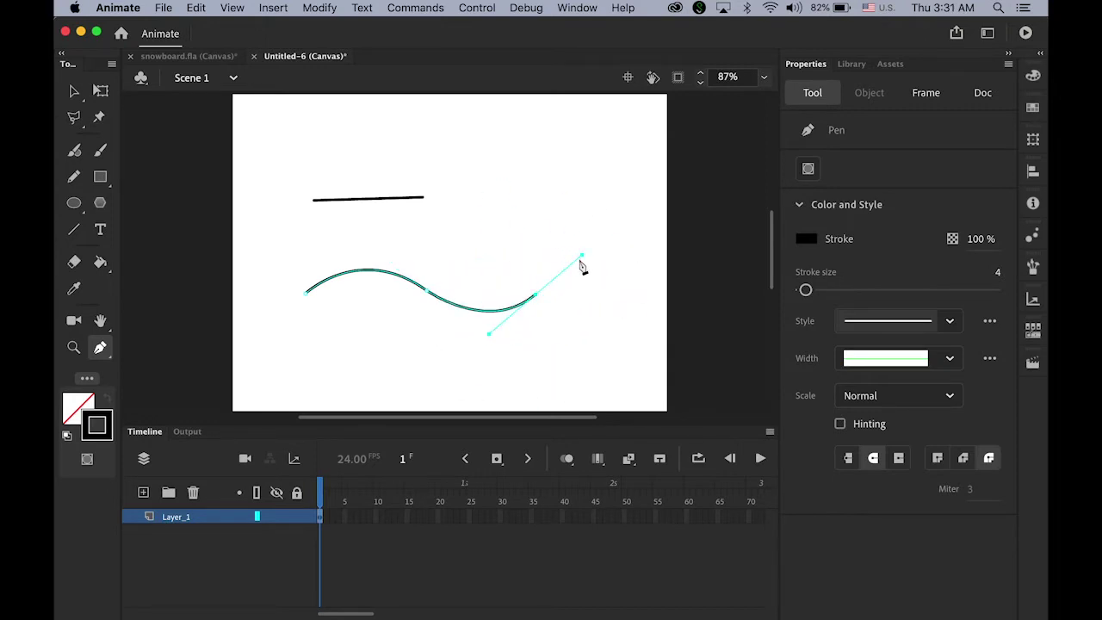
click(535, 296)
drag(397, 342, 294, 329)
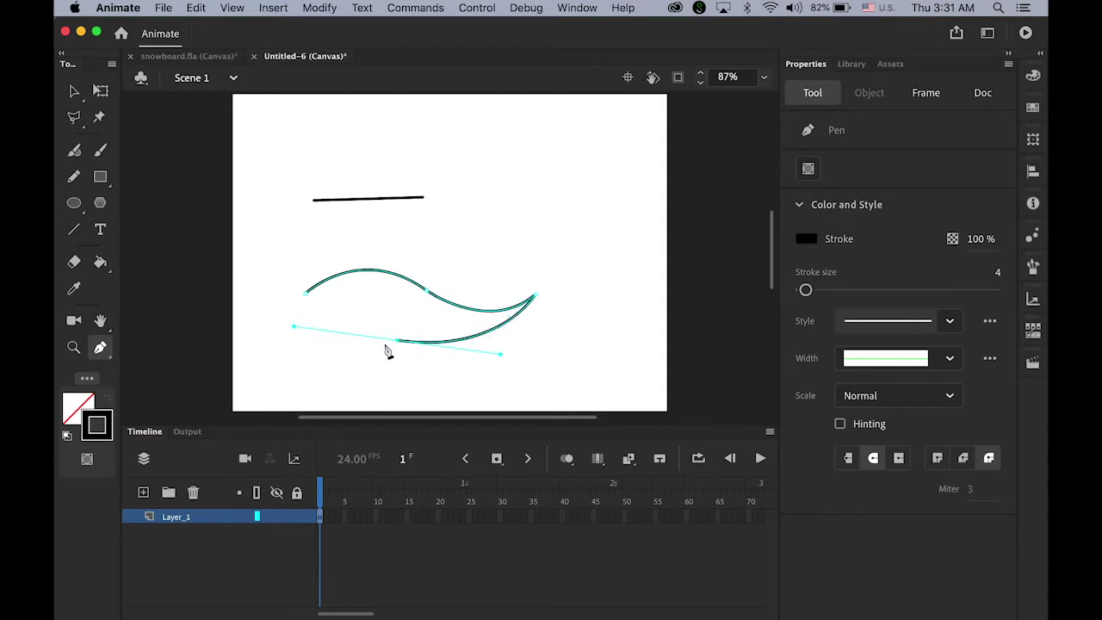
click(398, 343)
drag(308, 296, 215, 292)
click(74, 91)
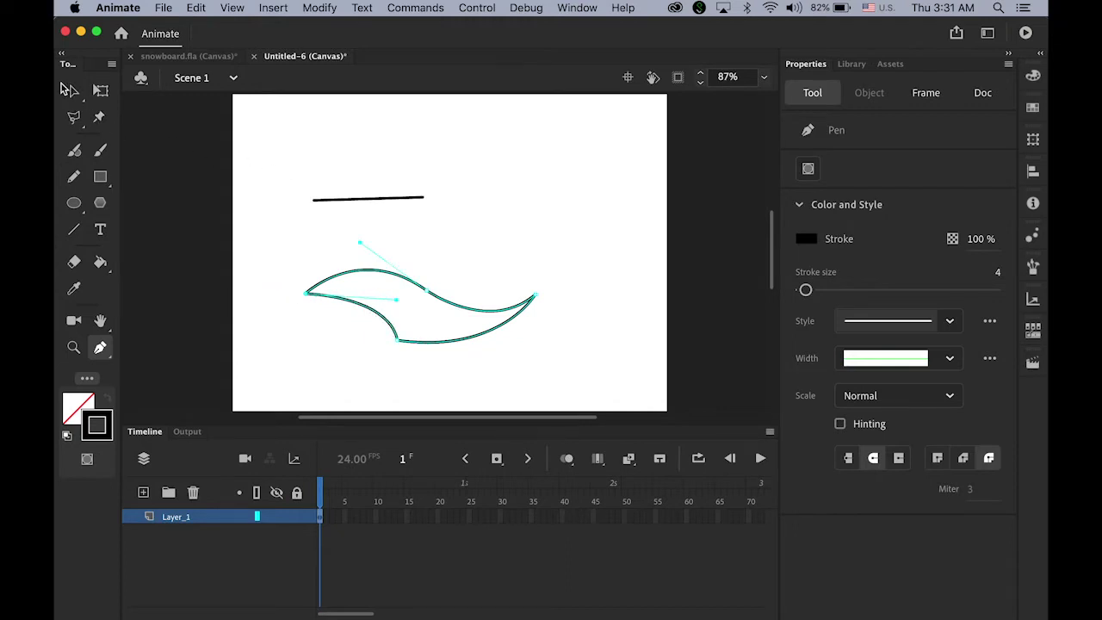
click(264, 144)
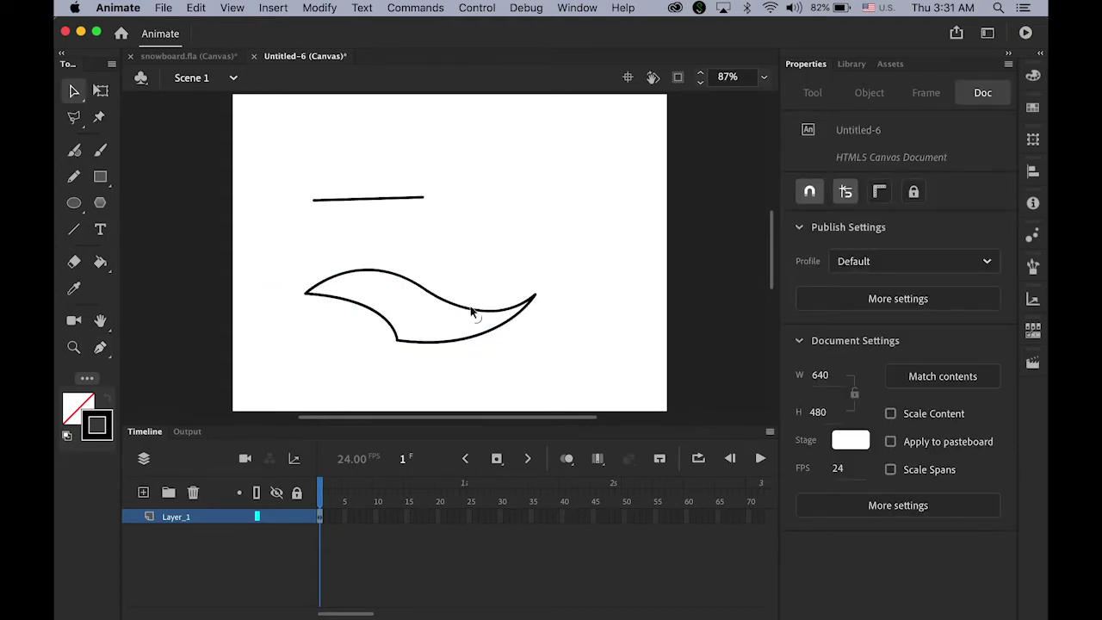
Try reshaping the upper edge of the closed outline by pulling its curve outward, and undo the change.
click(334, 282)
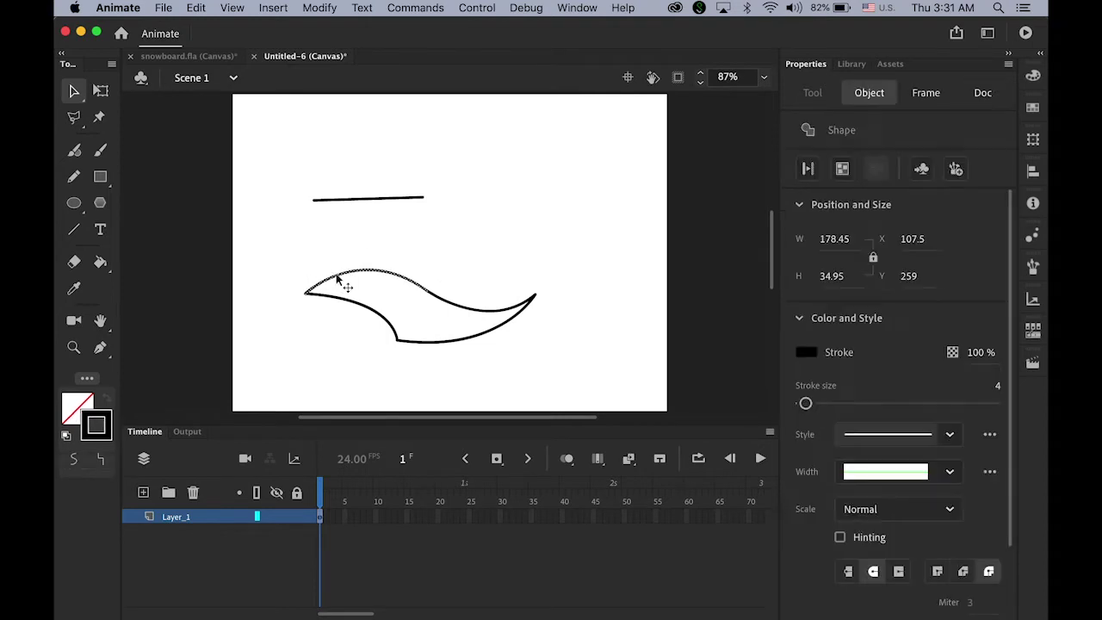
click(443, 250)
drag(404, 279, 419, 256)
key(super+z)
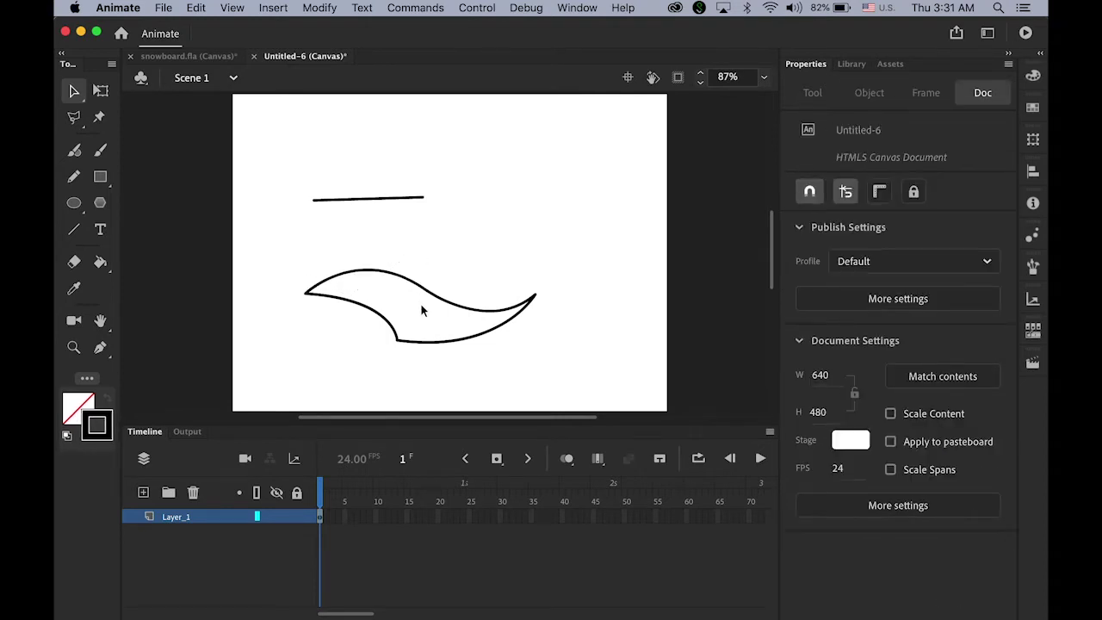
Fill the closed outline with black using the Paint Bucket, and delete both the line and the filled shape from the stage.
click(100, 263)
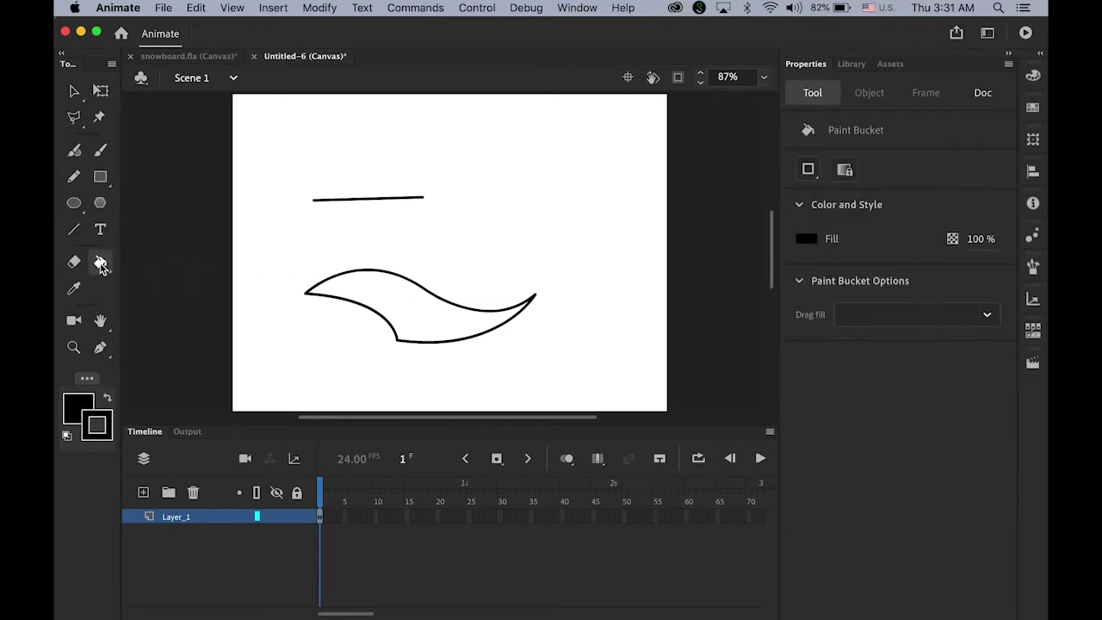
click(413, 310)
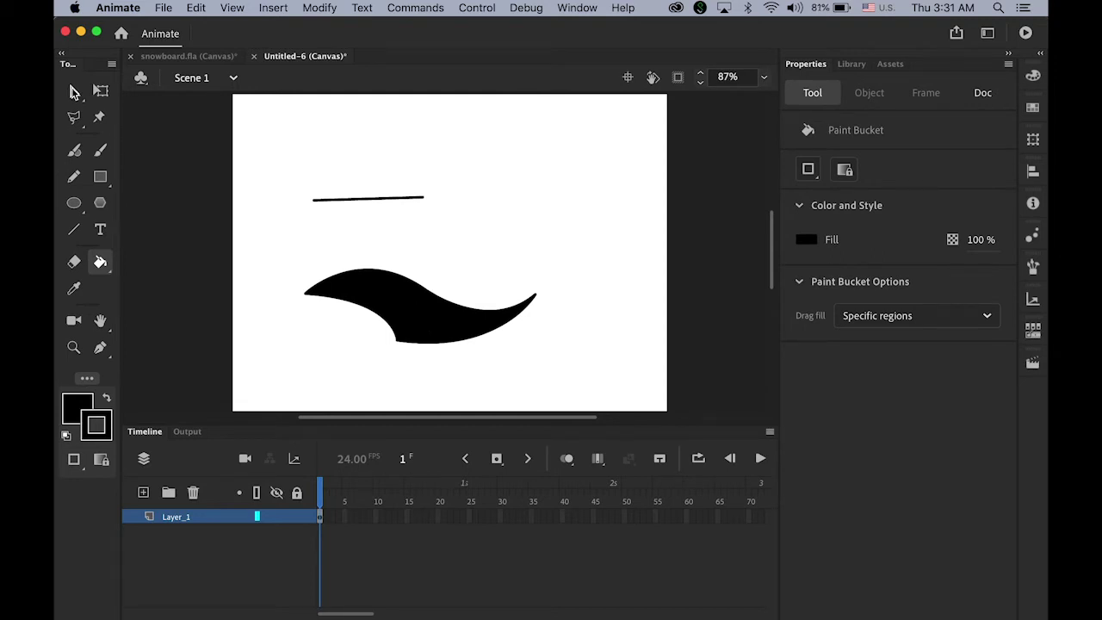
click(74, 92)
mouse_move(242, 153)
mouse_down()
mouse_move(561, 381)
mouse_move(620, 388)
mouse_up()
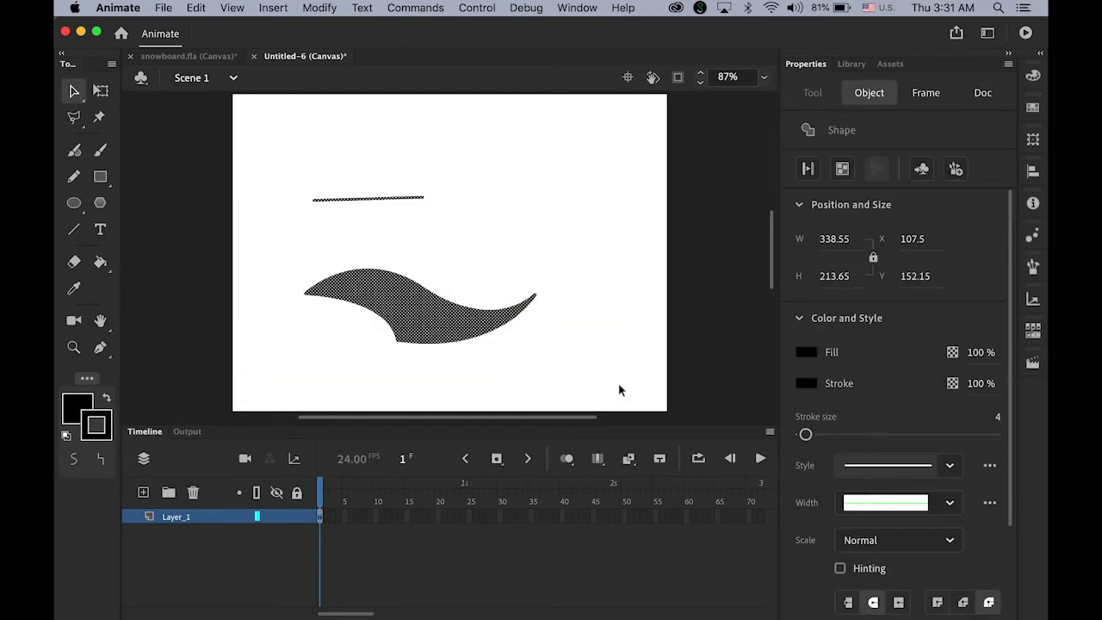
key(Delete)
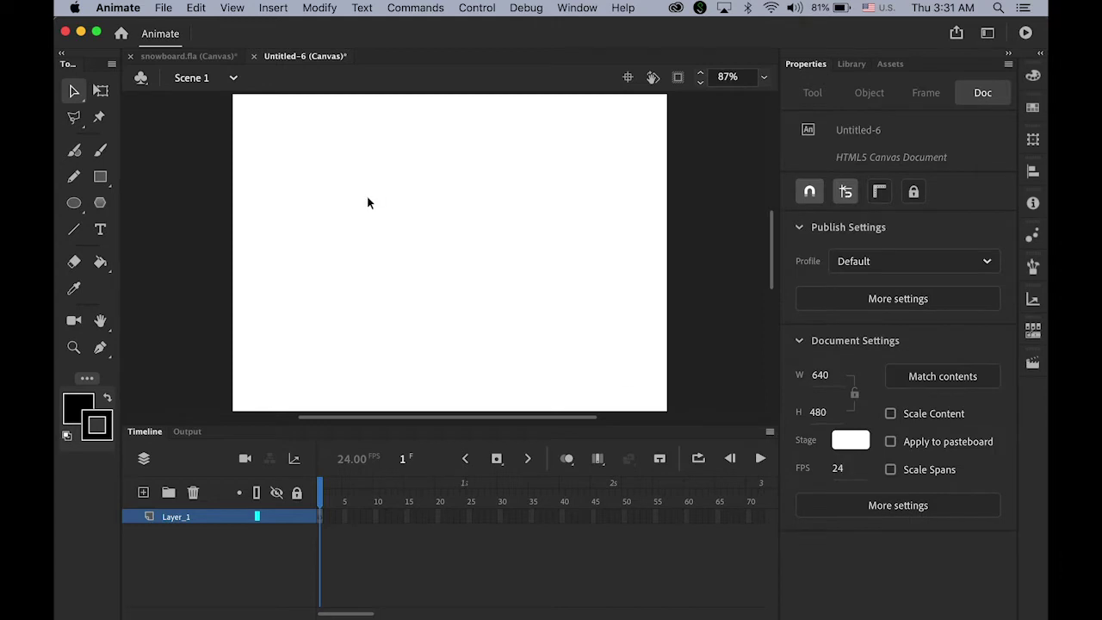
Import the image snowboarder.jpg from the pentool folder onto the stage.
click(163, 7)
mouse_move(244, 214)
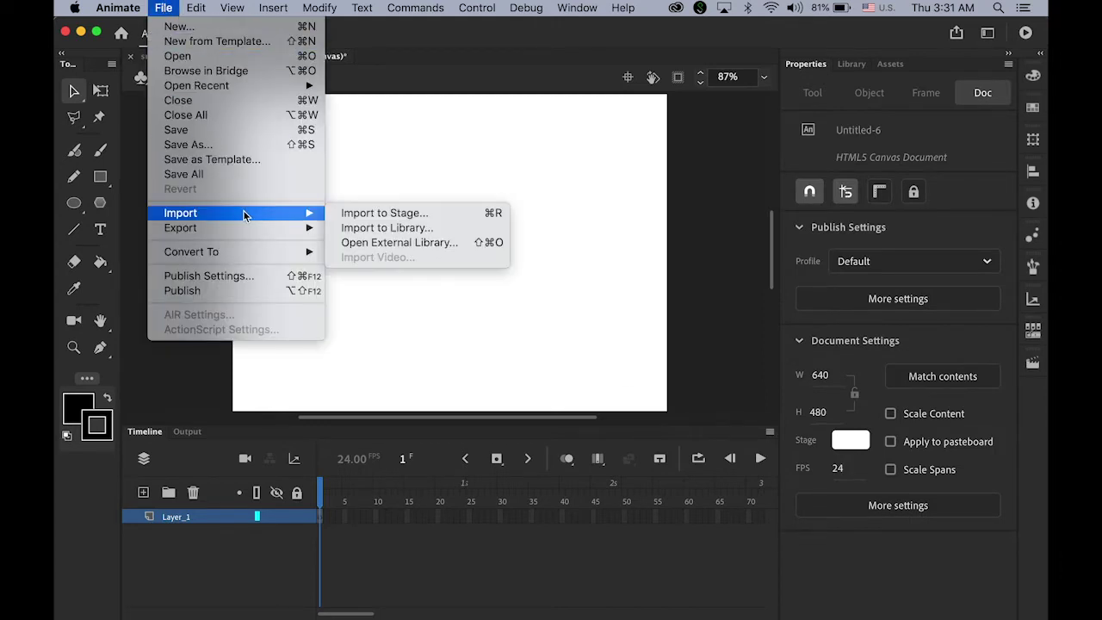
click(439, 215)
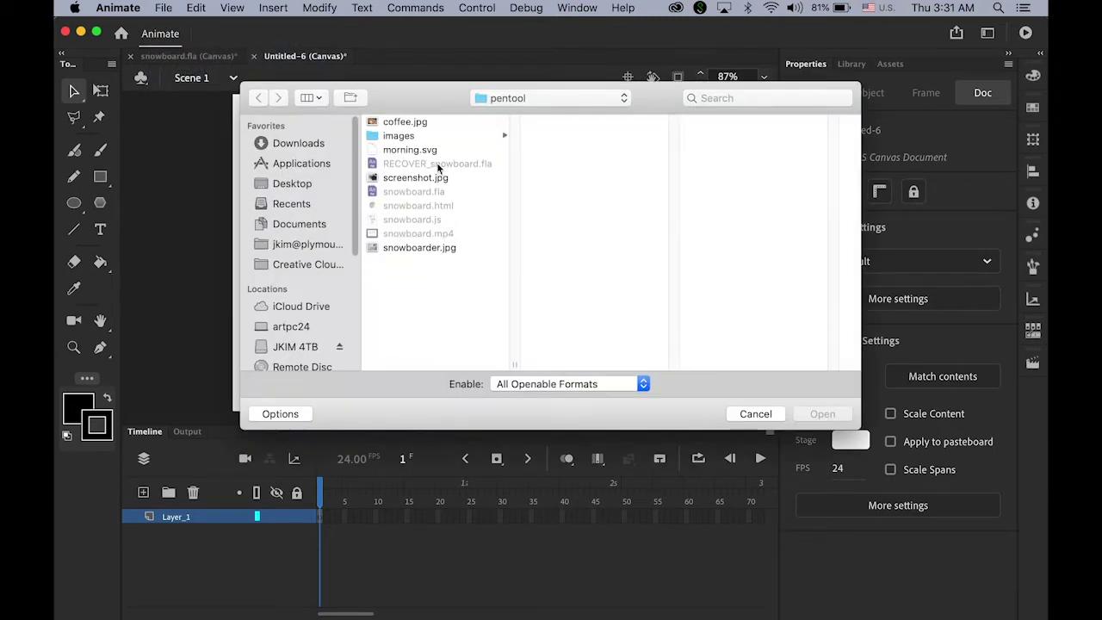
click(373, 249)
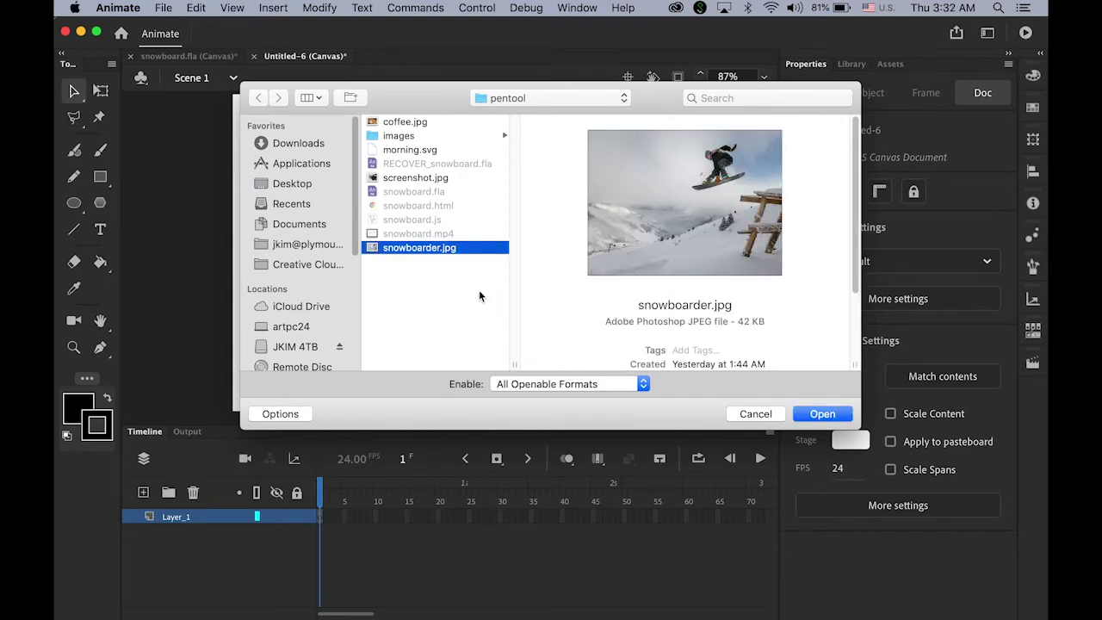
click(823, 415)
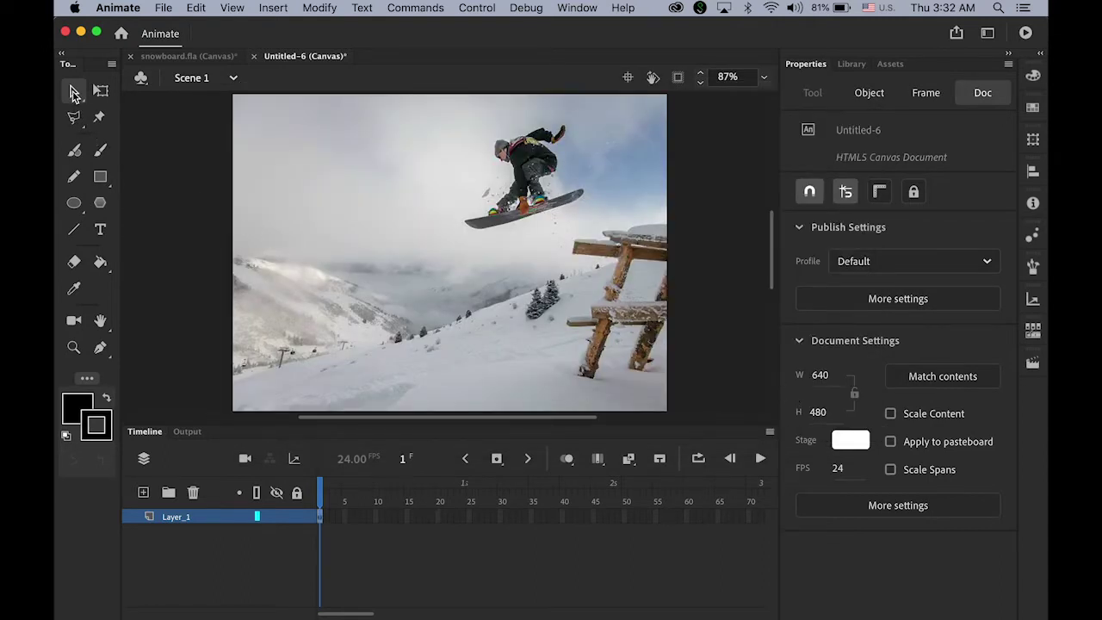
Switch to the snowboard.fla document and move its playhead back to frame 1.
click(200, 60)
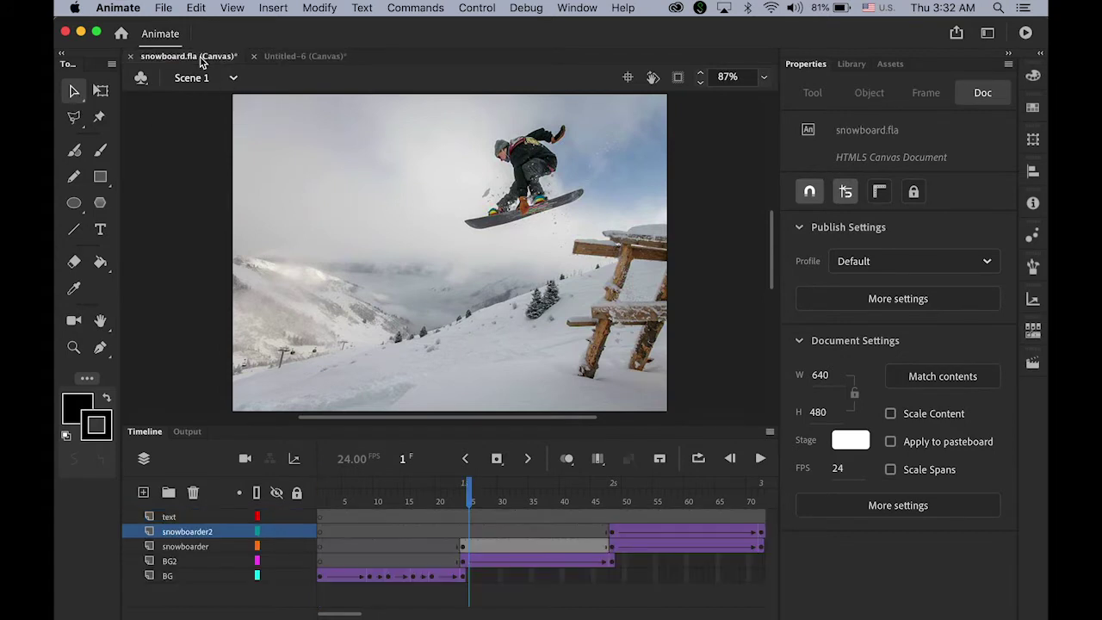
drag(447, 494, 319, 498)
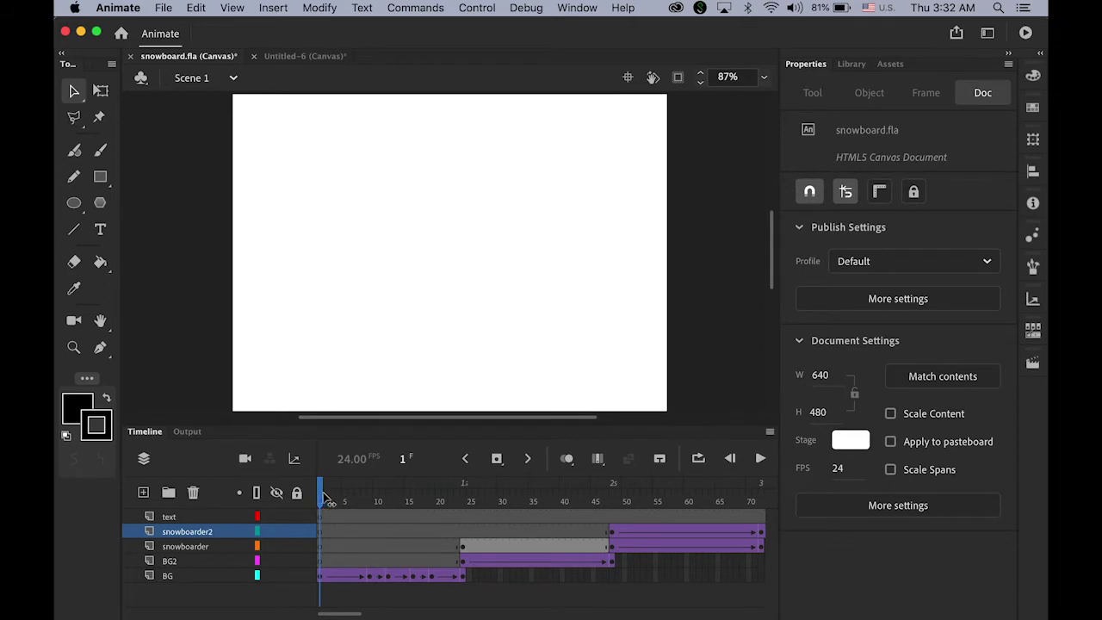
Scrub the opening frames of snowboard.fla to examine the photo's fade, and return to the Untitled-6 document.
drag(326, 498, 347, 540)
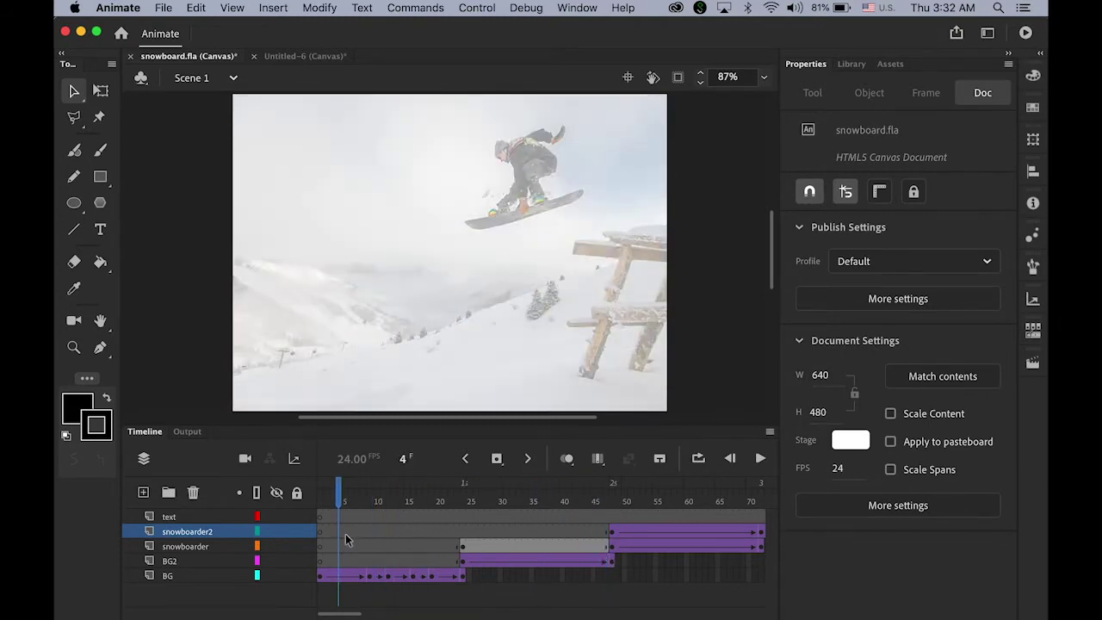
click(306, 57)
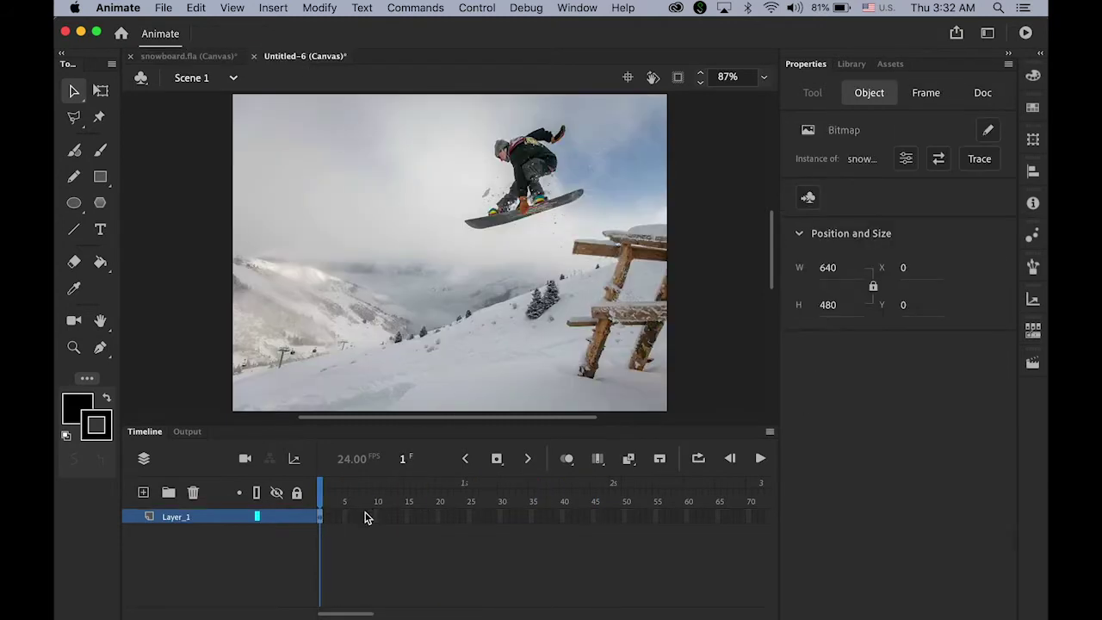
Create a classic tween for the photo on Layer_1 from frame 1, insert a keyframe at frame 24, and play it.
click(326, 517)
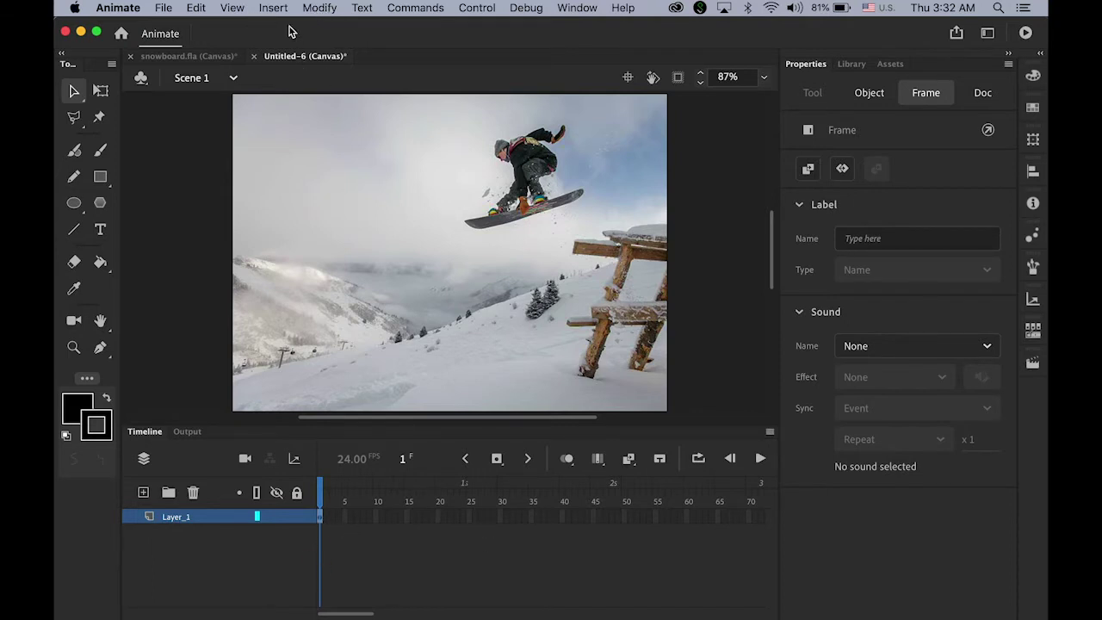
click(274, 8)
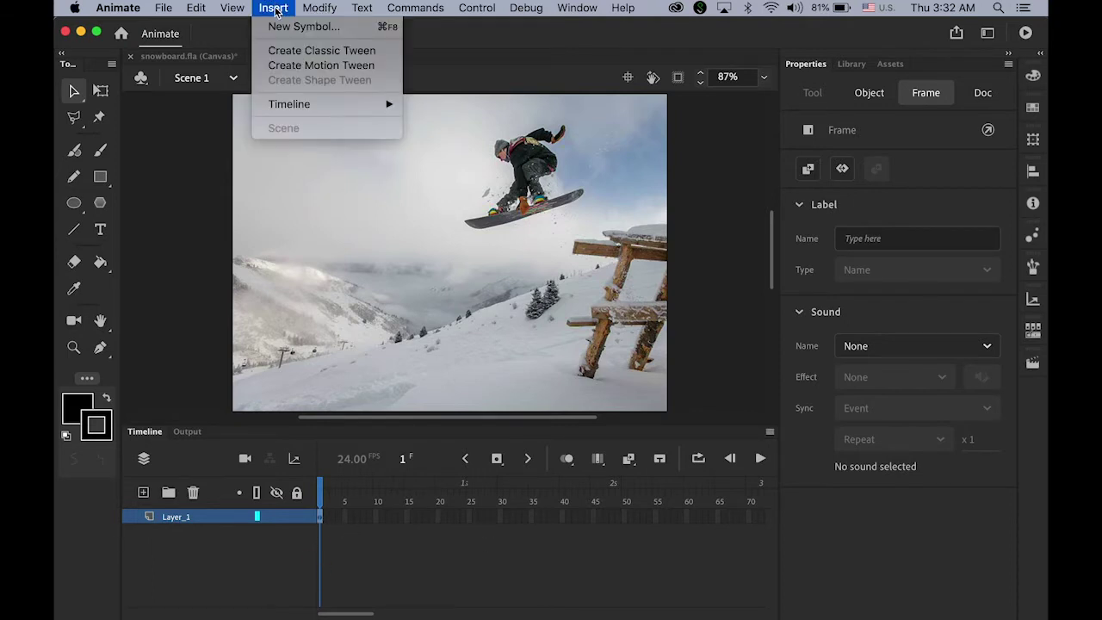
click(295, 51)
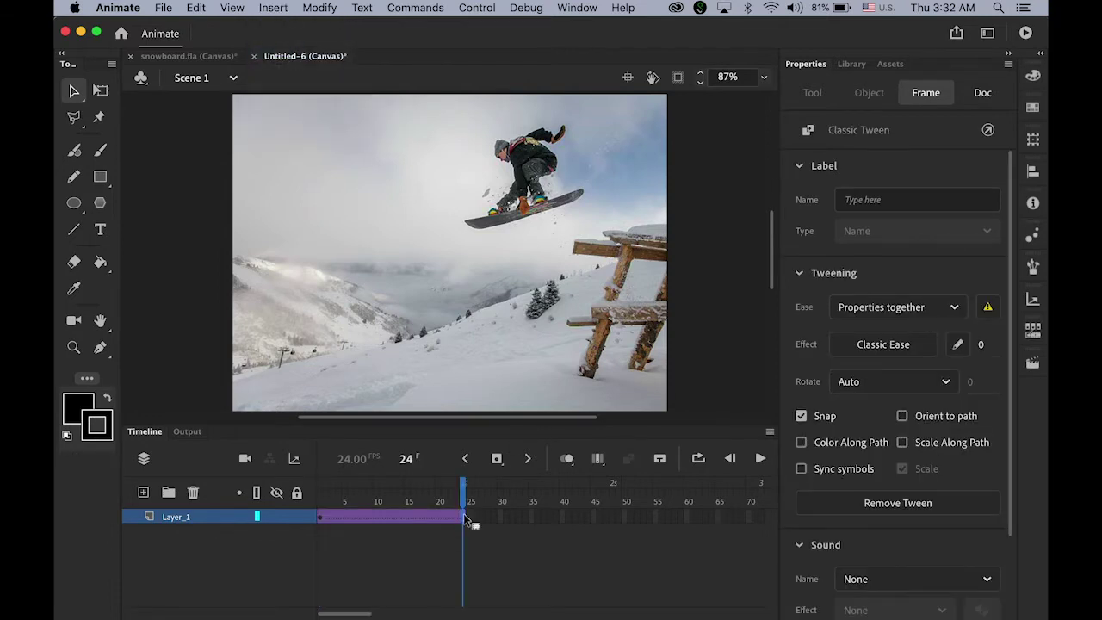
click(498, 461)
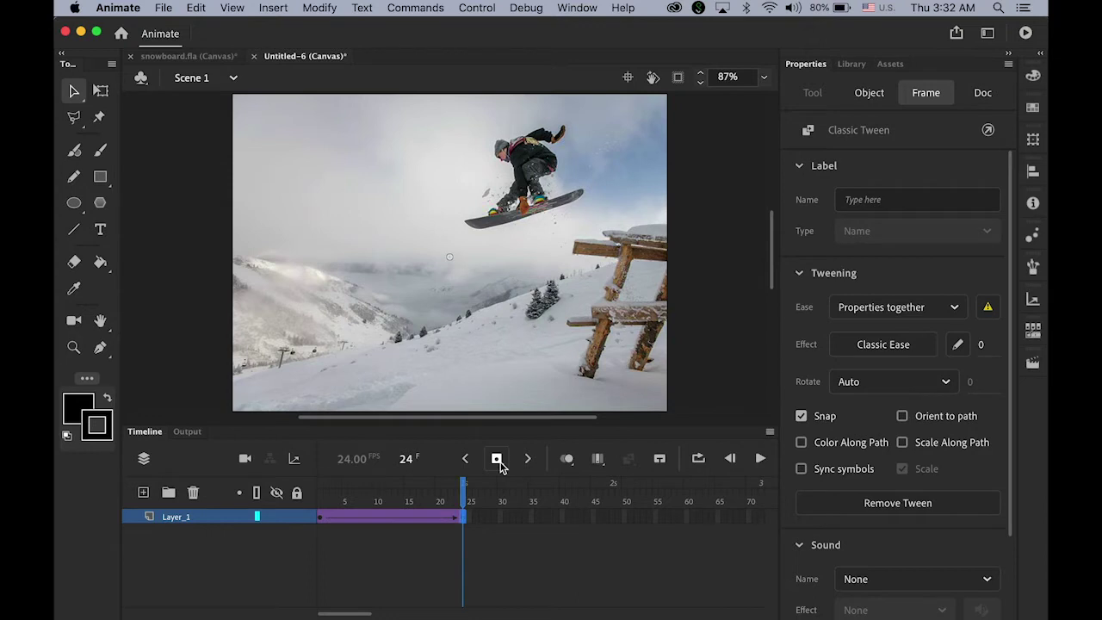
key(Return)
Set the photo's alpha to 0% on frame 1 and play the resulting fade-in.
click(321, 500)
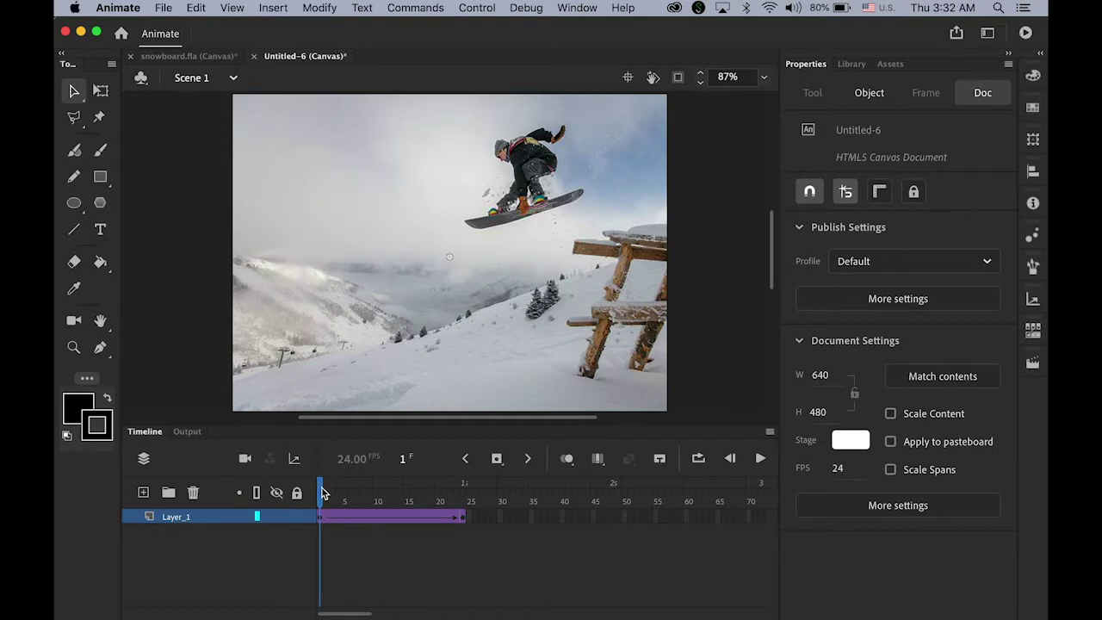
mouse_move(323, 492)
mouse_down()
mouse_move(354, 493)
mouse_move(301, 493)
mouse_up()
click(338, 376)
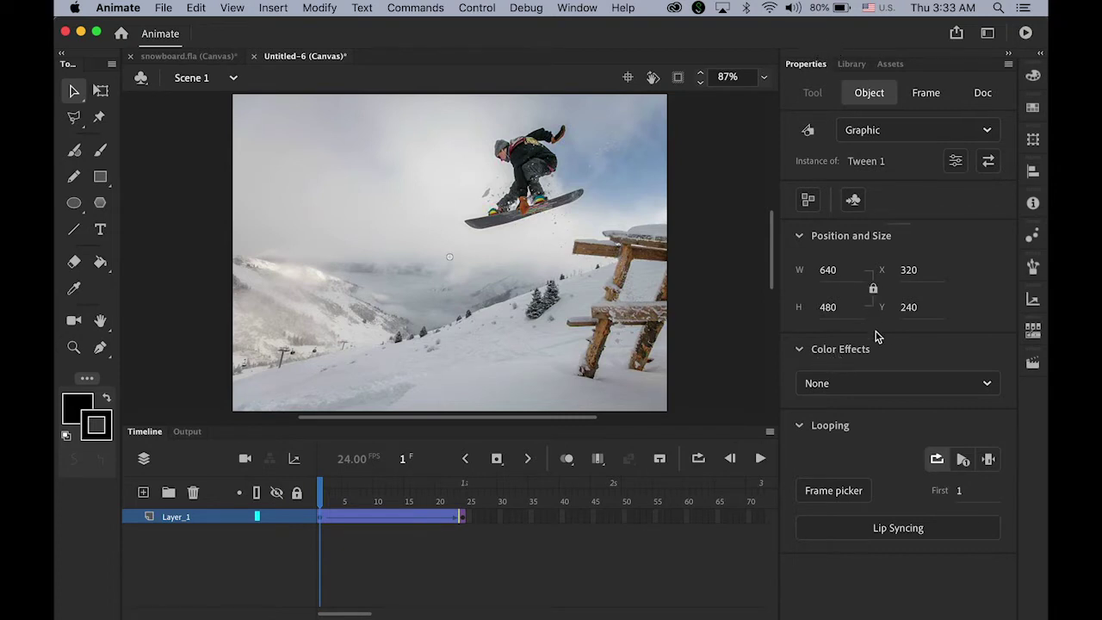
click(990, 388)
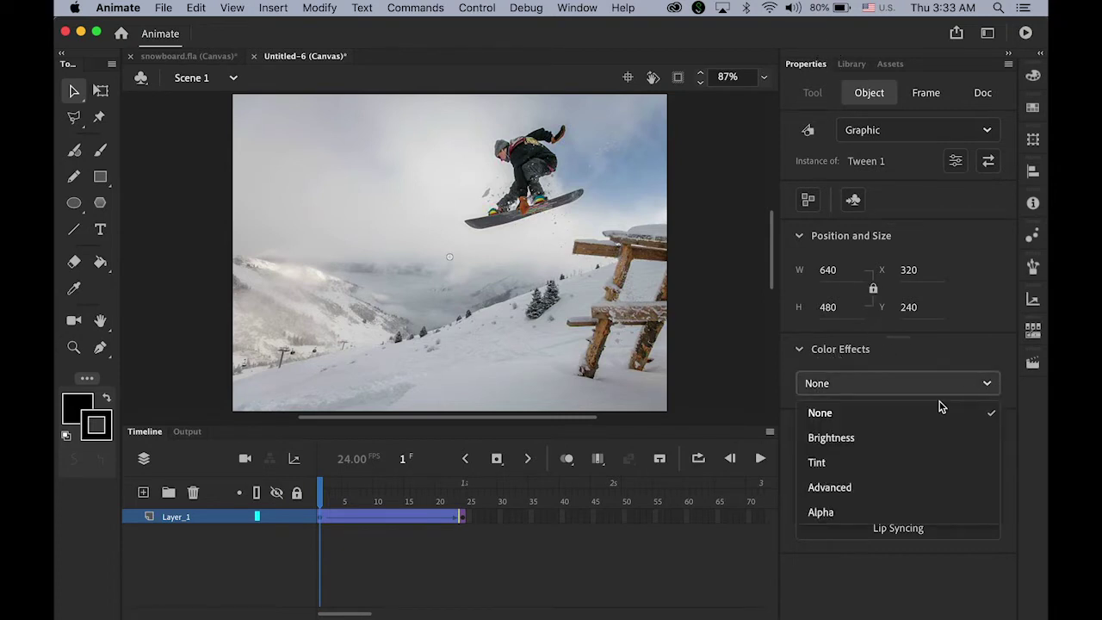
click(922, 512)
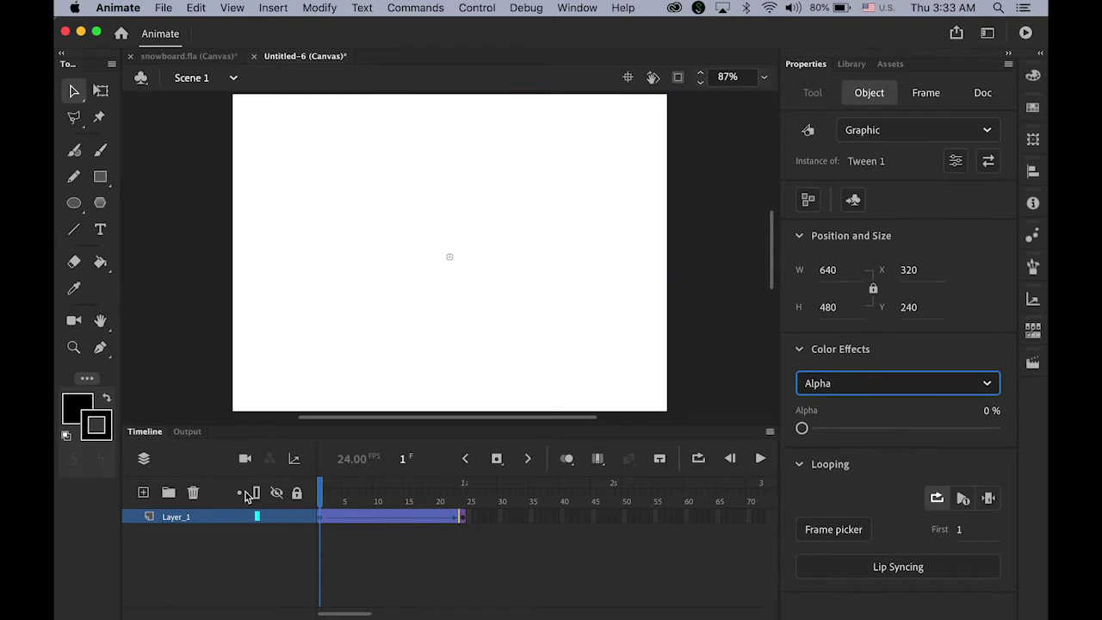
click(203, 342)
key(Return)
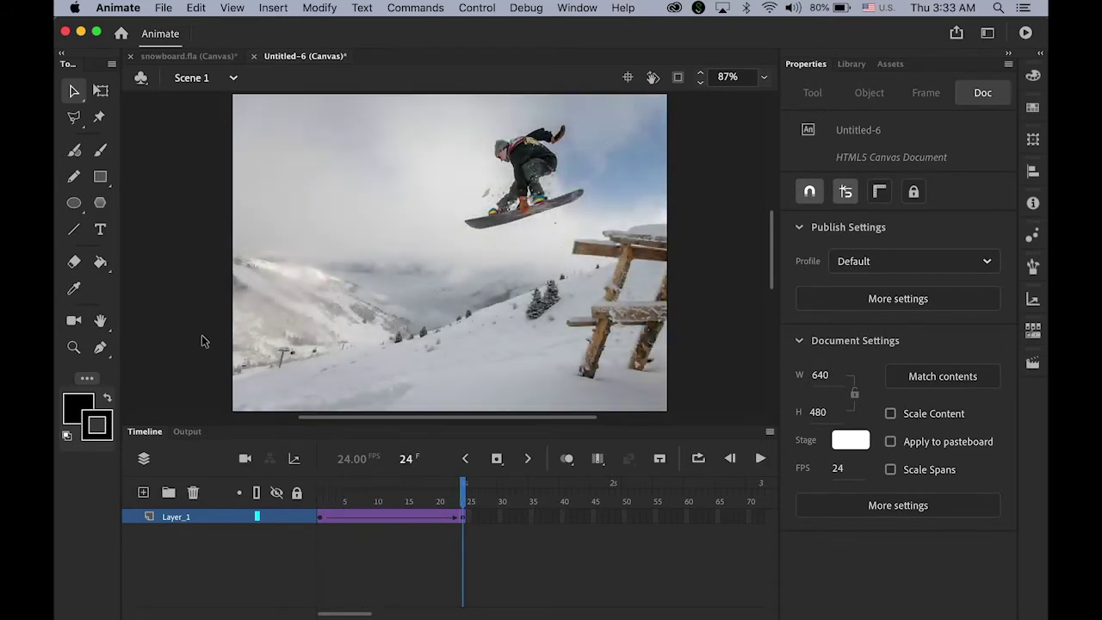
Insert a keyframe at frame 10 and set the photo's alpha to 100% there.
drag(463, 504, 376, 507)
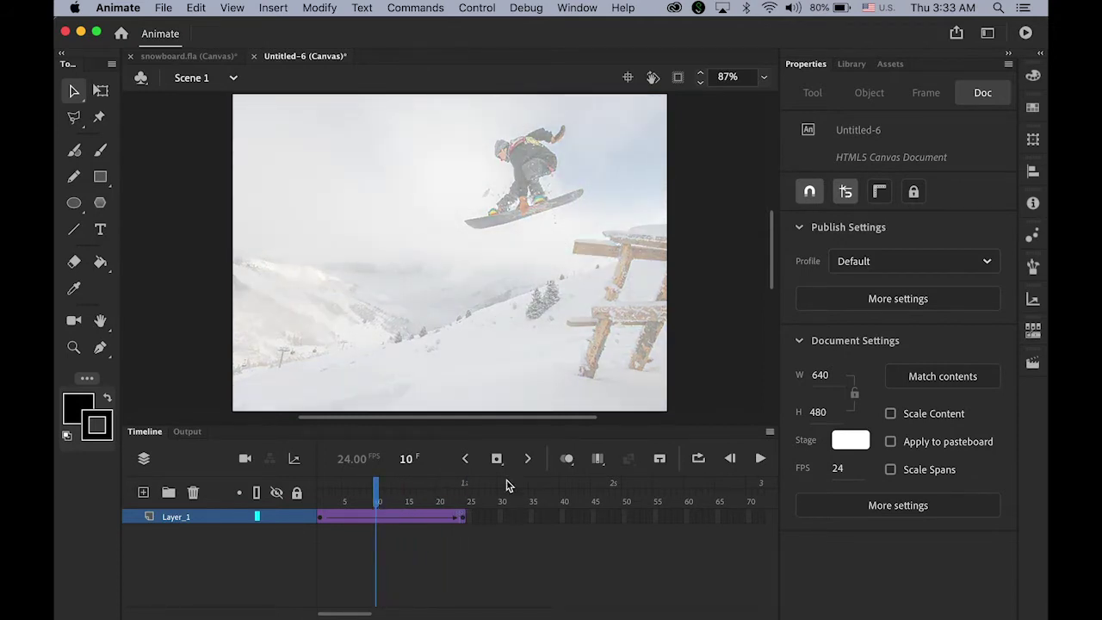
click(497, 461)
click(562, 348)
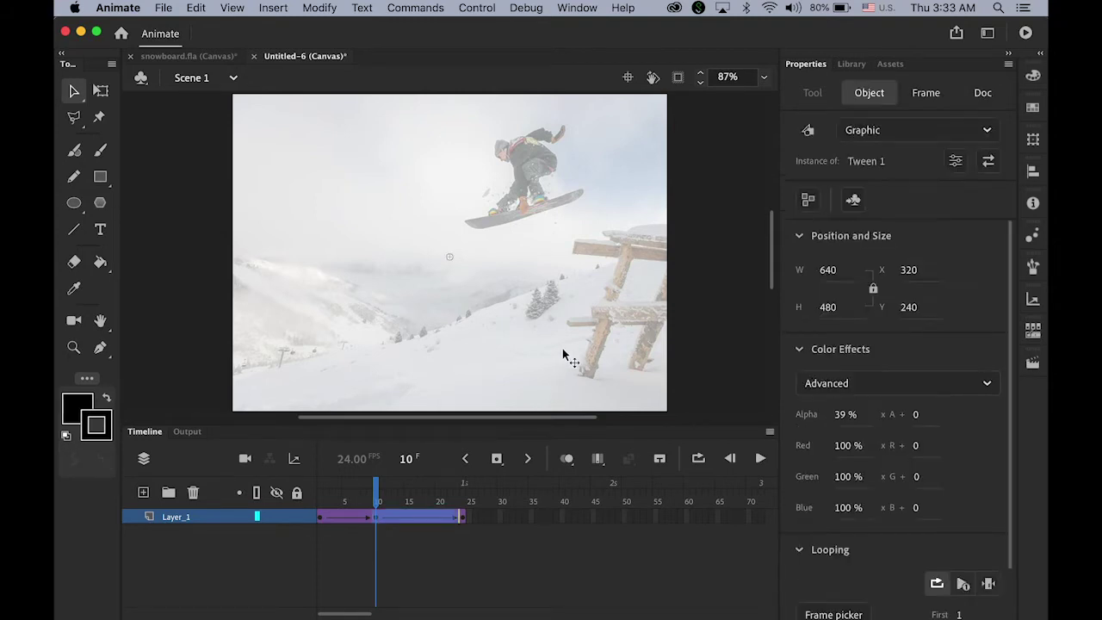
click(988, 387)
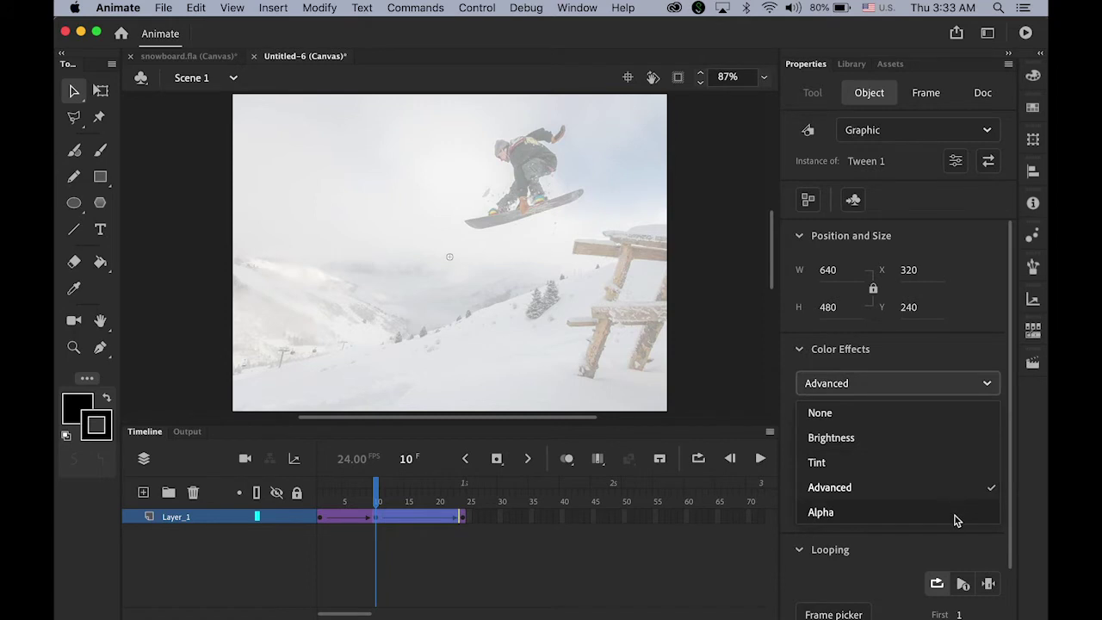
click(956, 514)
drag(805, 433, 995, 429)
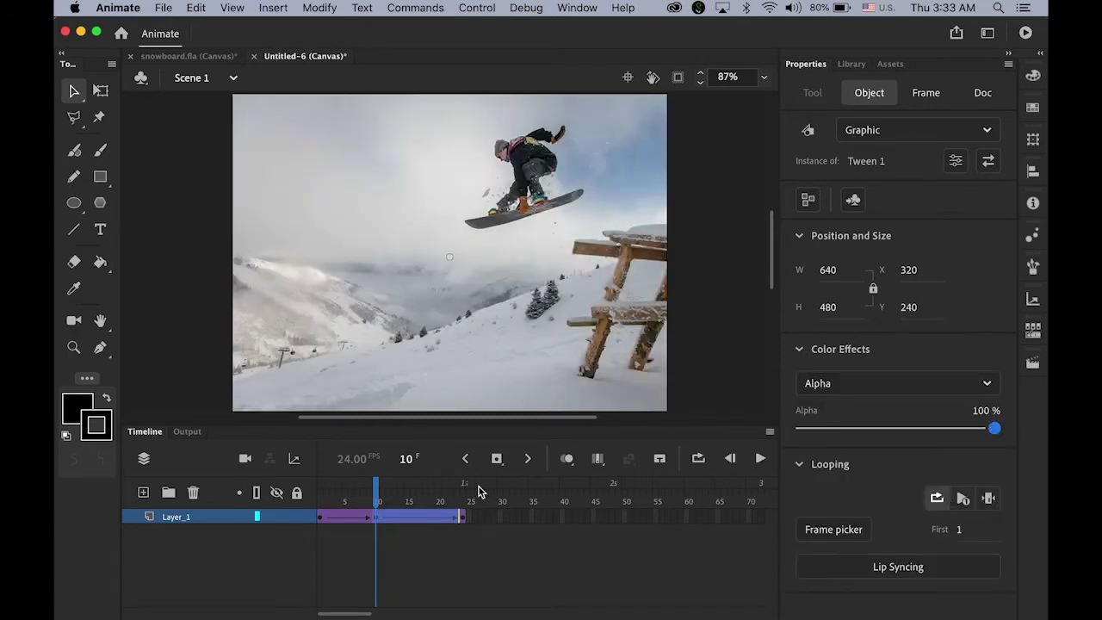
Add a keyframe at frame 13 and set the photo's alpha to 0% there.
click(370, 498)
drag(330, 498, 394, 501)
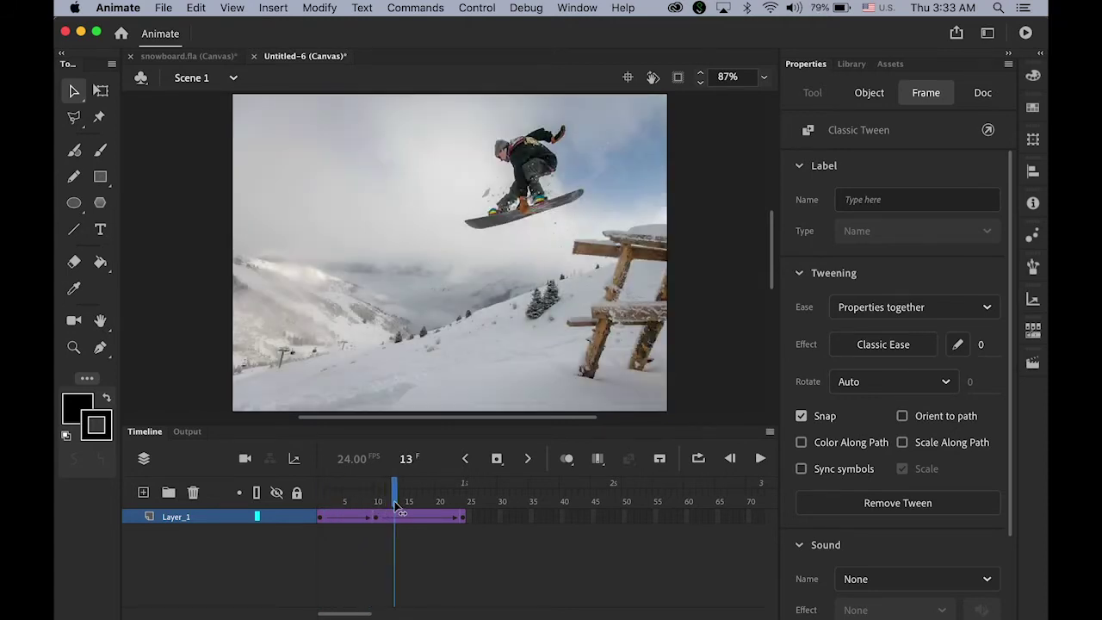
click(474, 523)
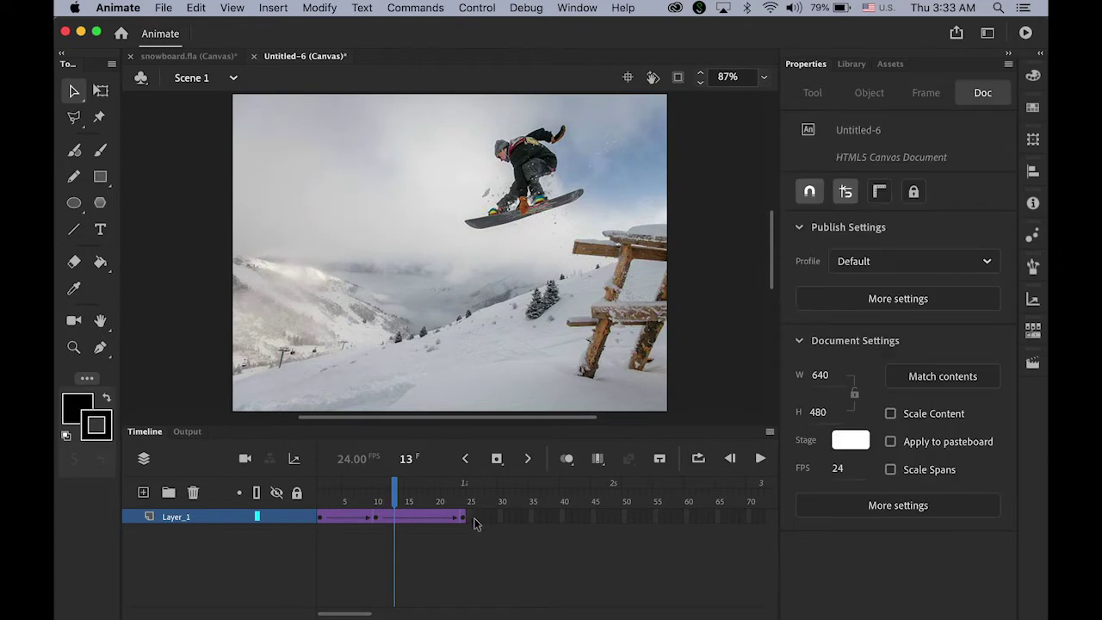
click(495, 461)
click(543, 312)
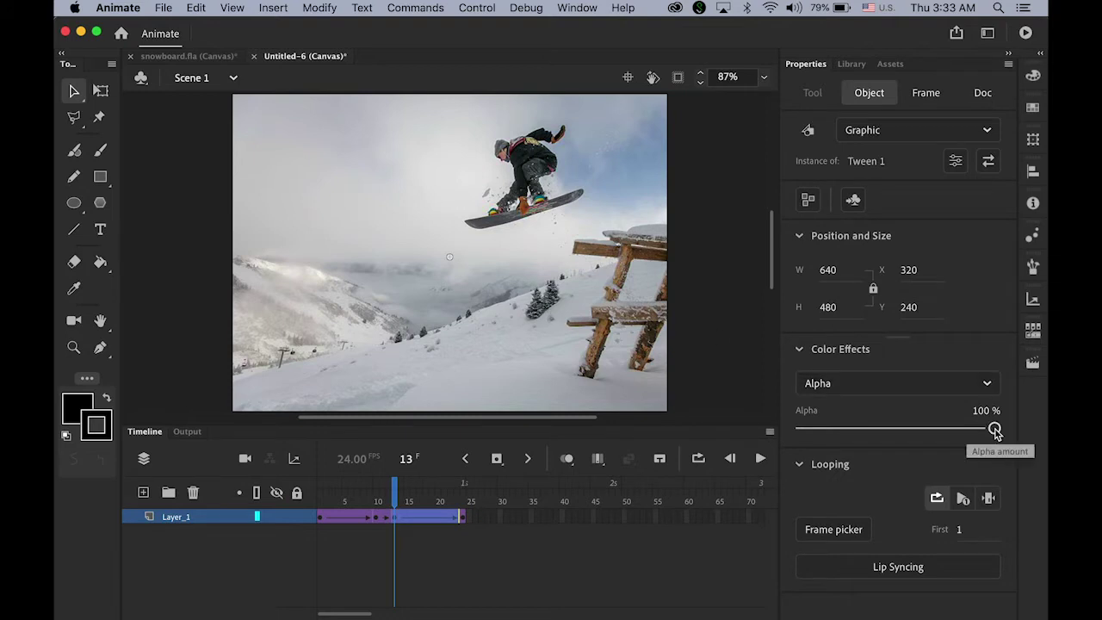
drag(996, 431, 668, 432)
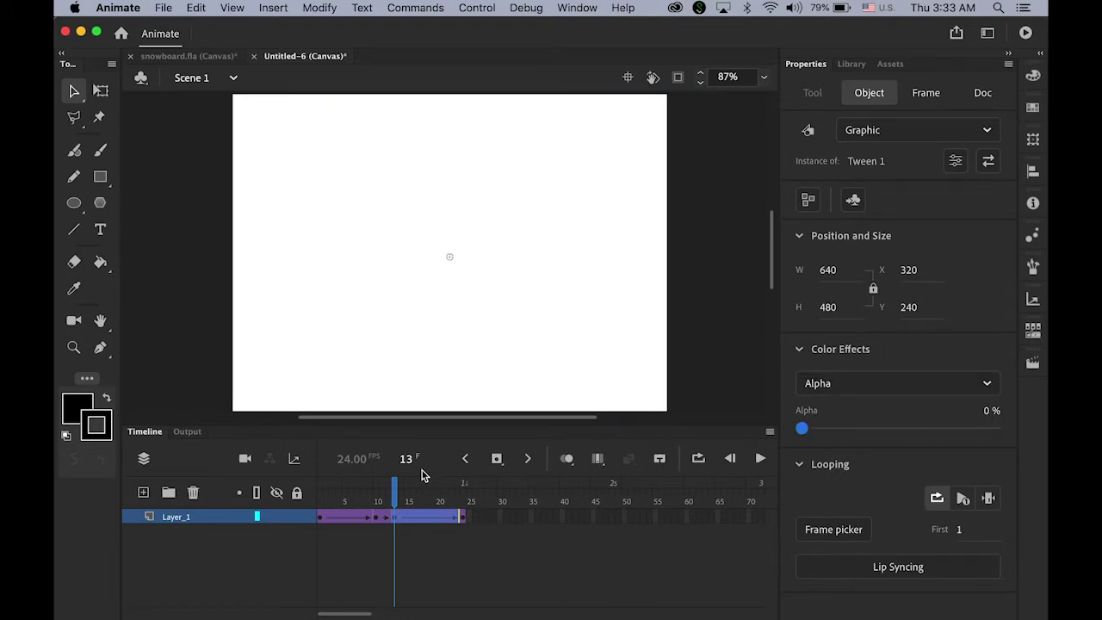
Insert a keyframe at frame 16 and bring the photo back to full opacity with an alpha of 100%.
drag(396, 497, 416, 499)
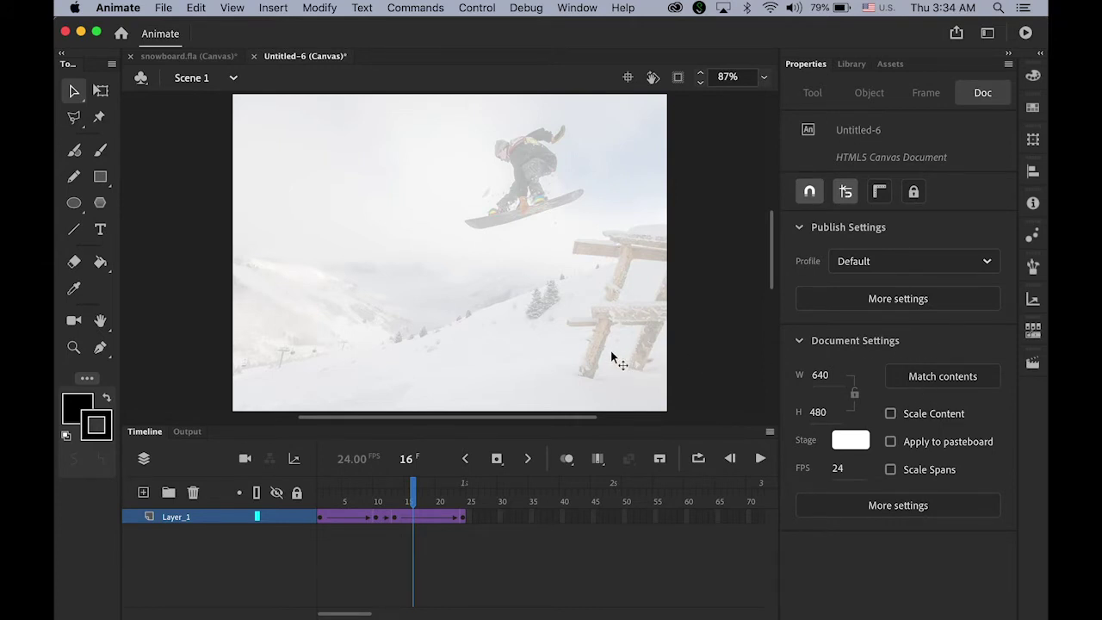
click(497, 459)
click(636, 329)
click(987, 384)
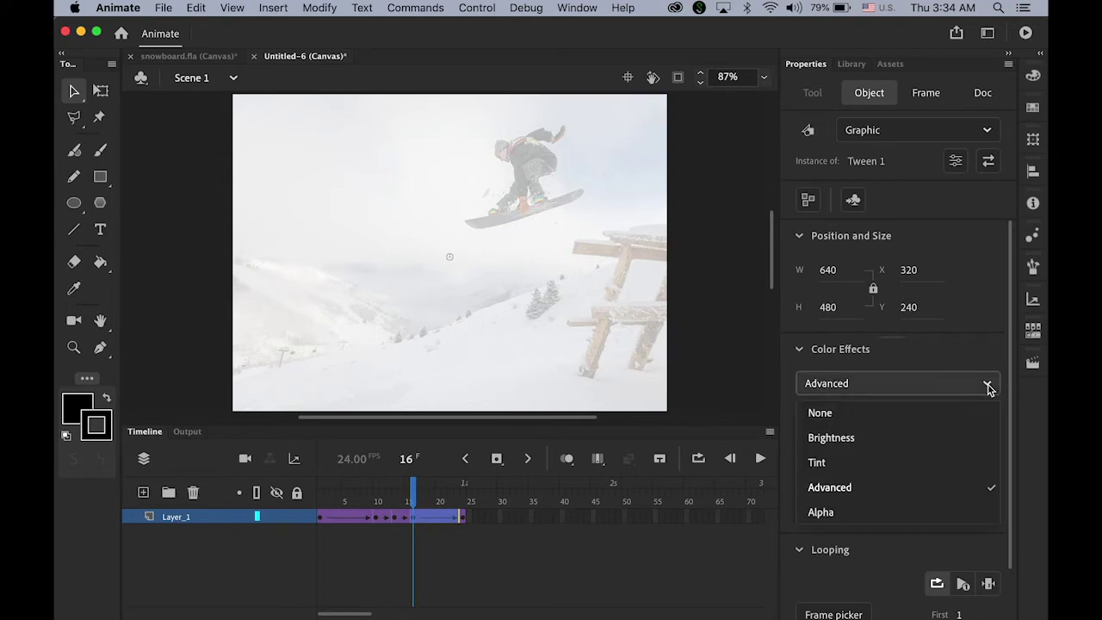
click(856, 514)
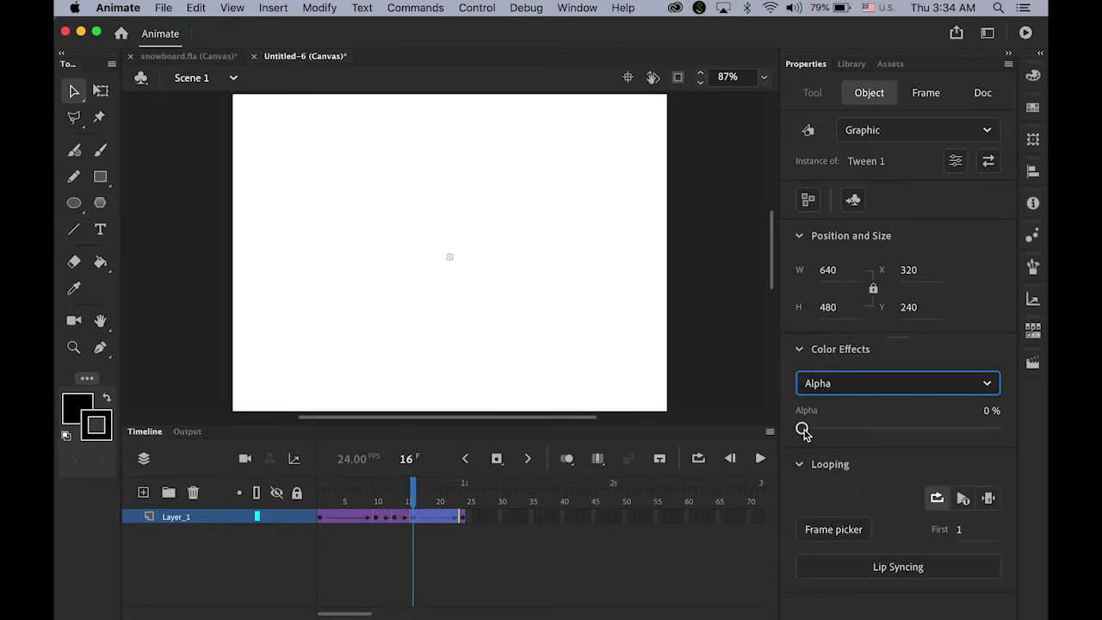
drag(803, 429, 995, 429)
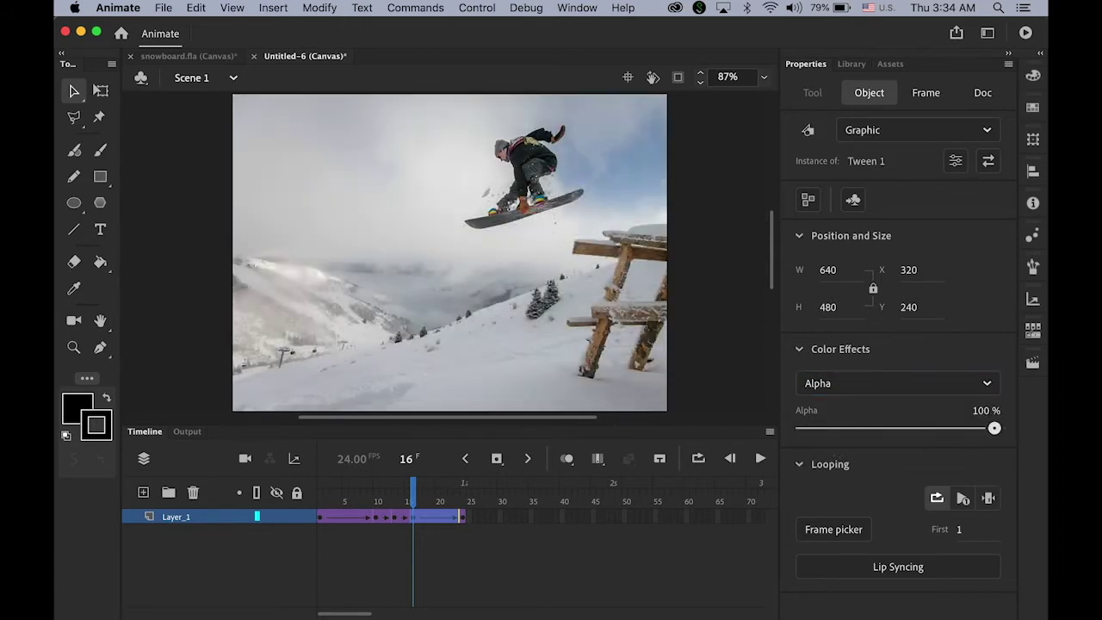
Add a keyframe at frame 19 and hide the photo by setting its alpha to 0%.
mouse_move(416, 497)
mouse_down()
mouse_move(403, 497)
mouse_move(434, 501)
mouse_up()
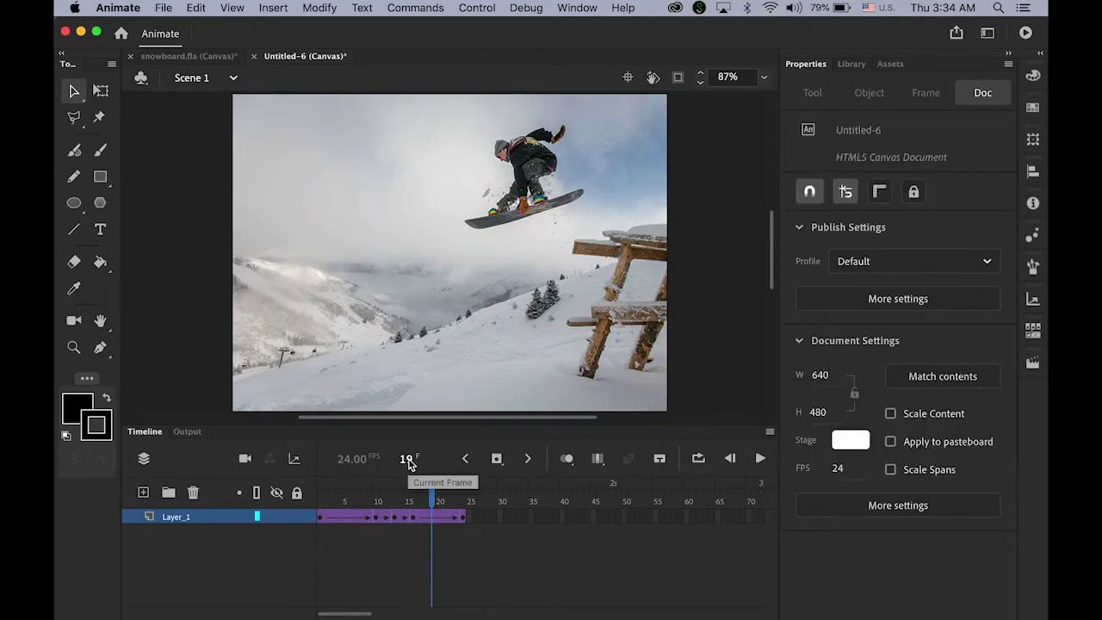
click(498, 460)
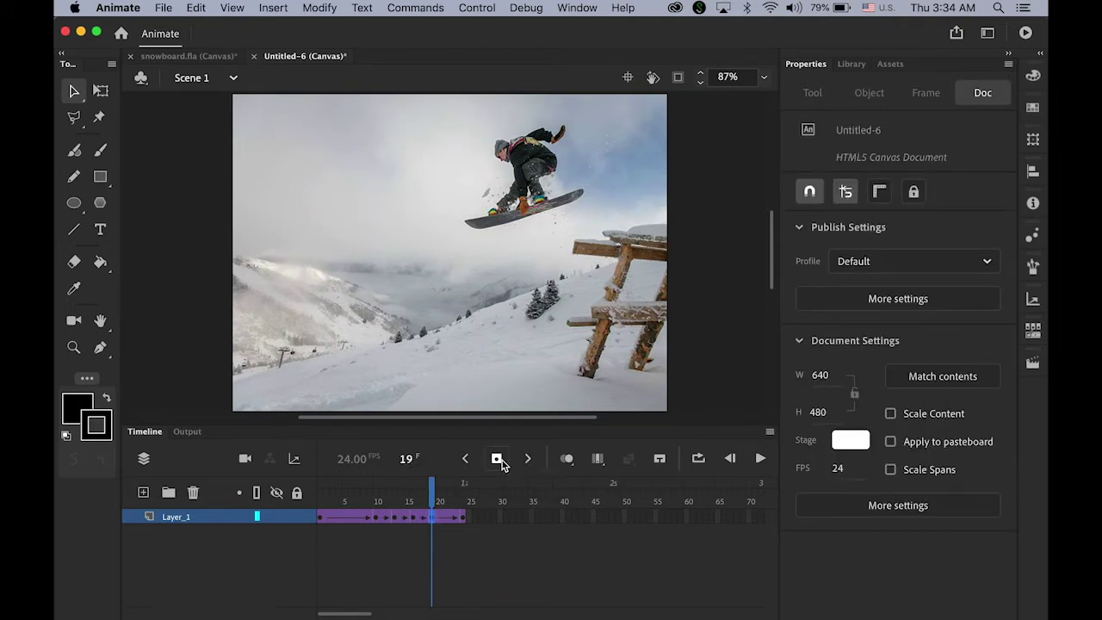
click(569, 343)
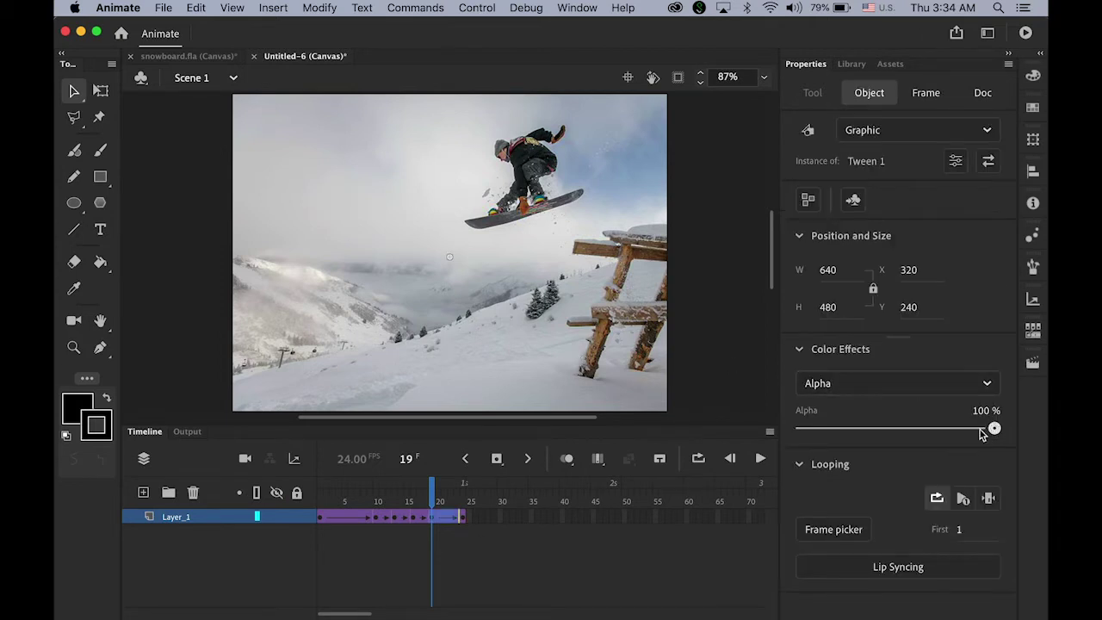
drag(992, 433, 655, 458)
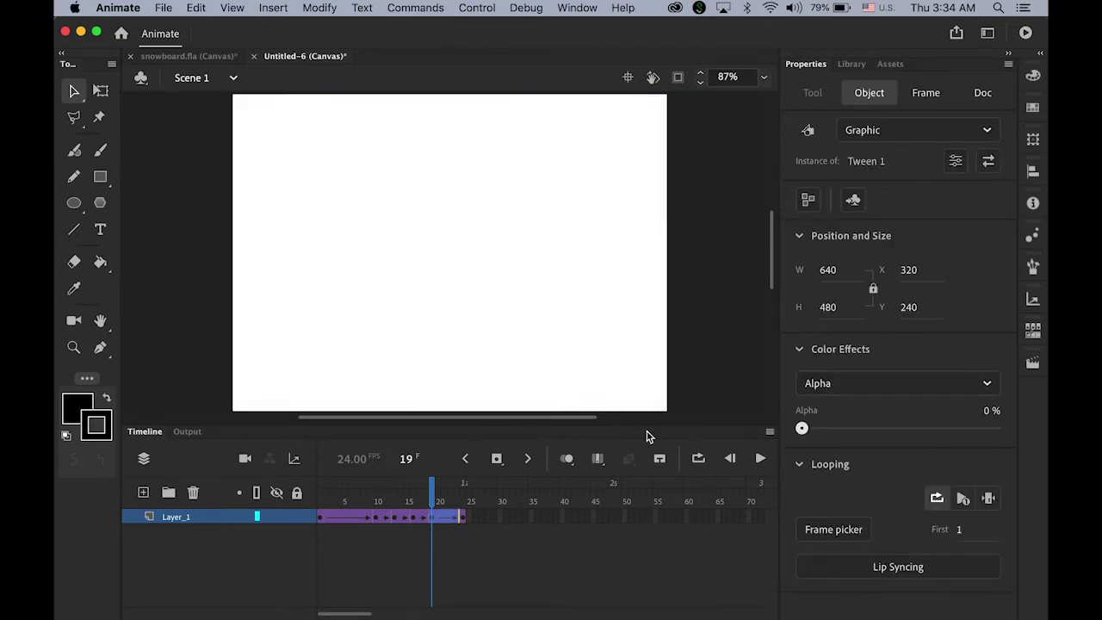
Deselect the photo and play the flickering fade animation from frame 1.
click(732, 367)
drag(433, 491, 238, 492)
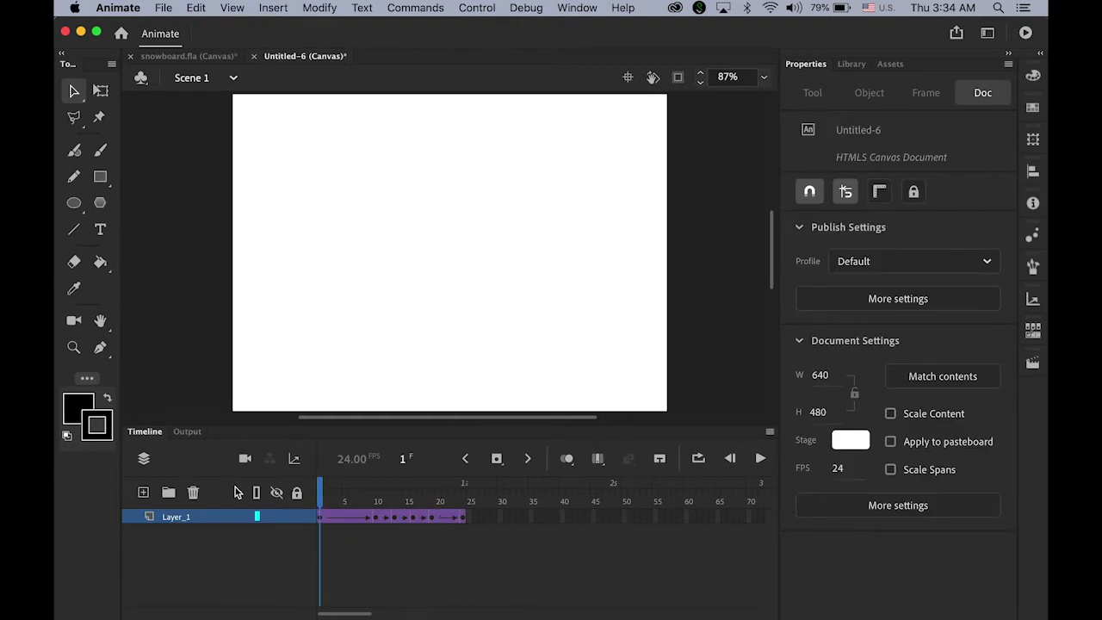
key(Return)
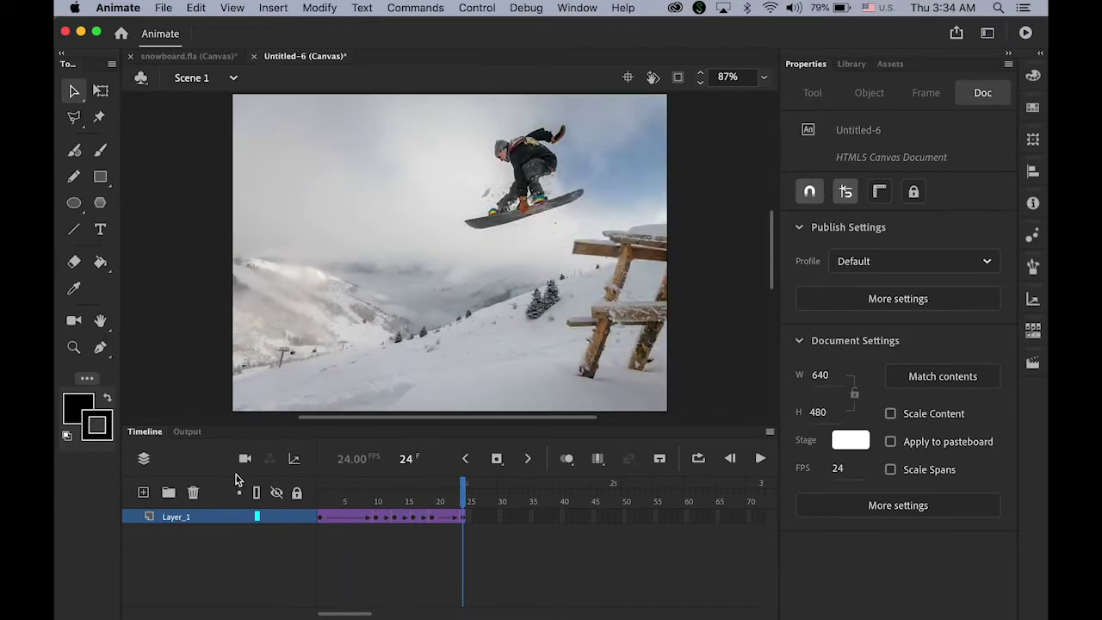
Rename Layer_1 as BG.
double_click(172, 518)
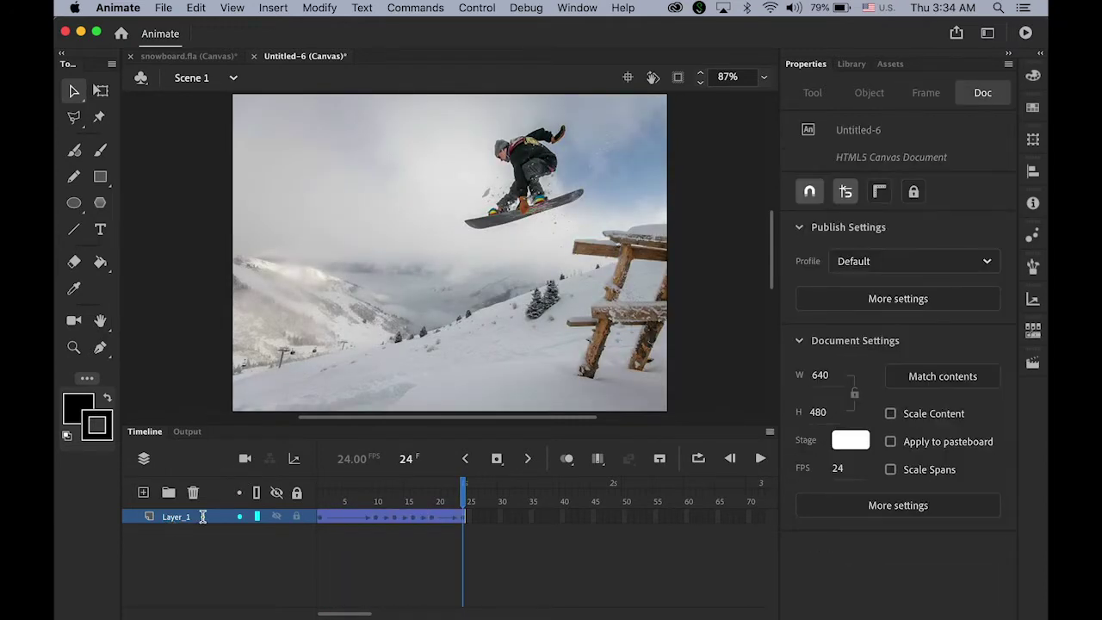
text(BG)
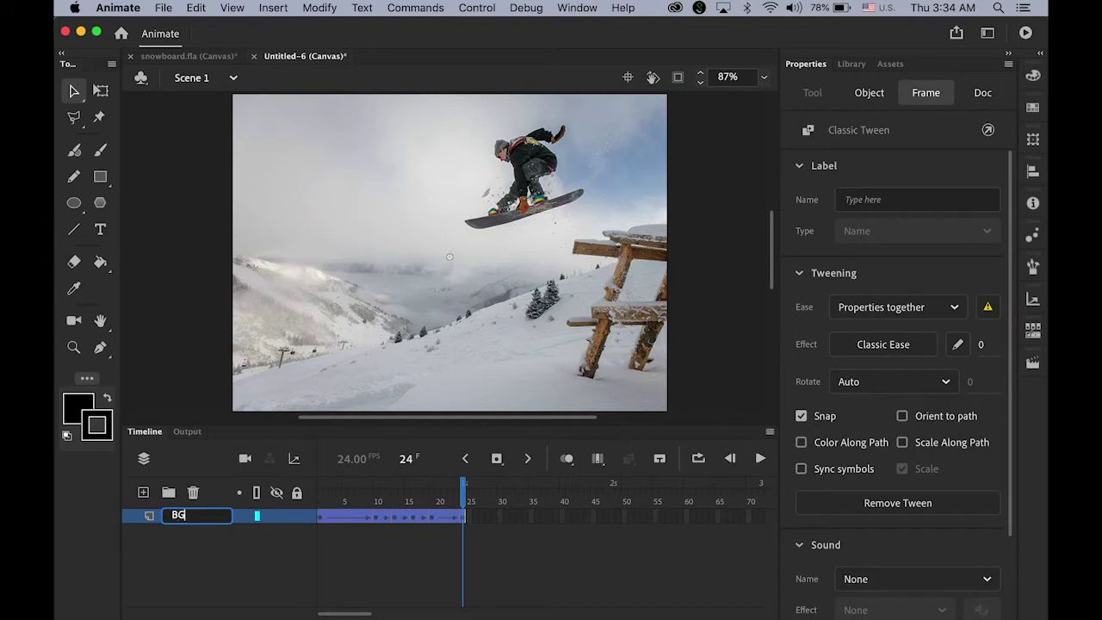
key(Return)
click(698, 323)
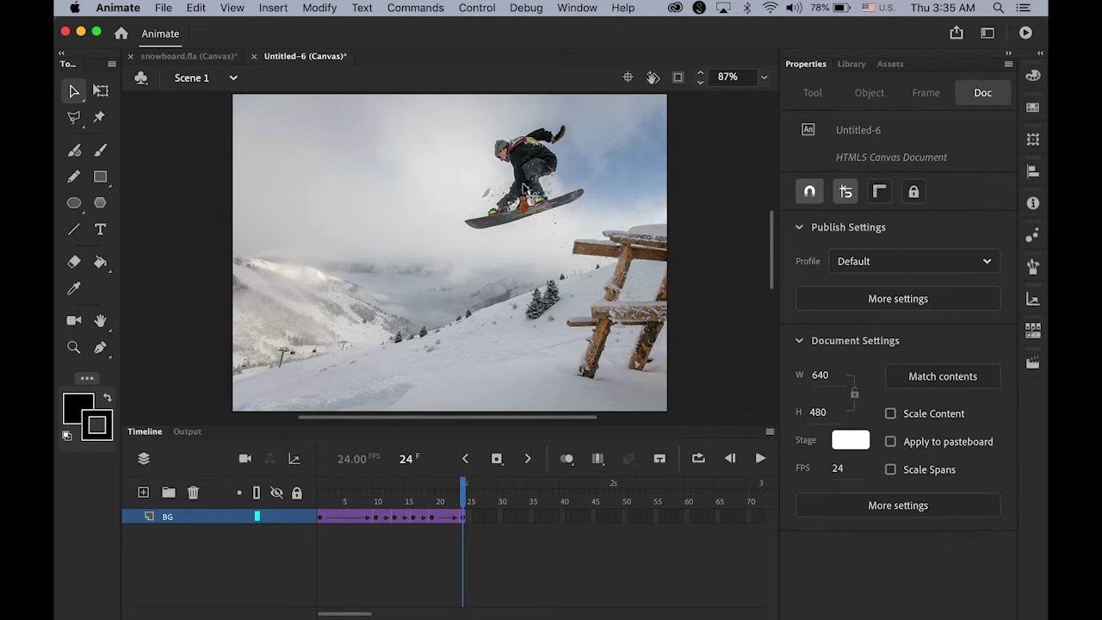
Add a new layer above BG and insert a blank keyframe at frame 24 on it.
click(143, 495)
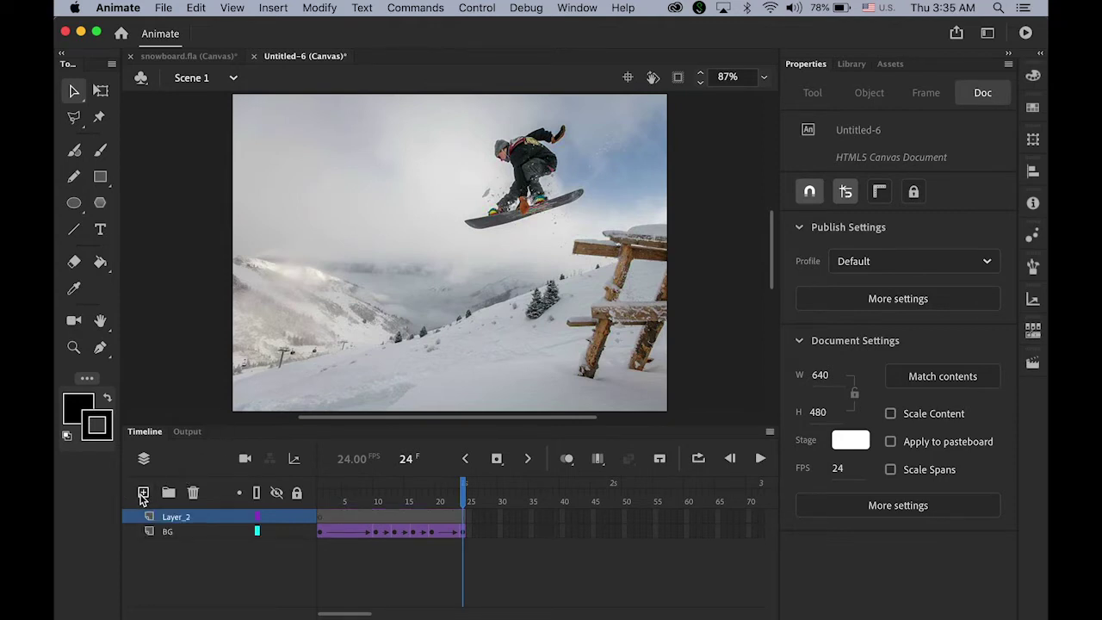
click(464, 523)
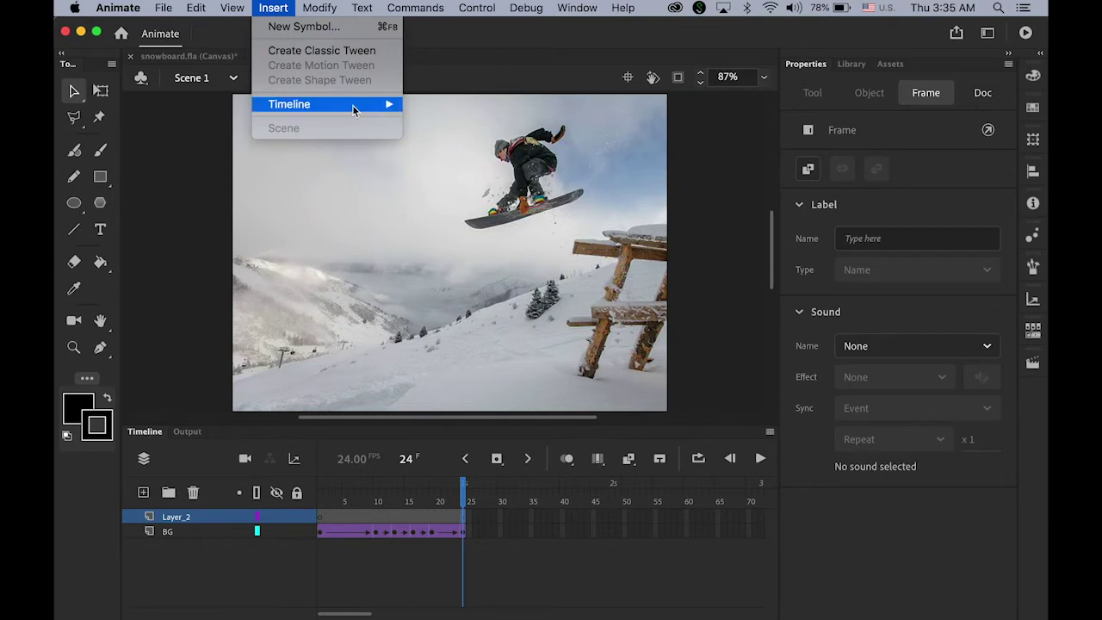
mouse_move(353, 104)
click(479, 173)
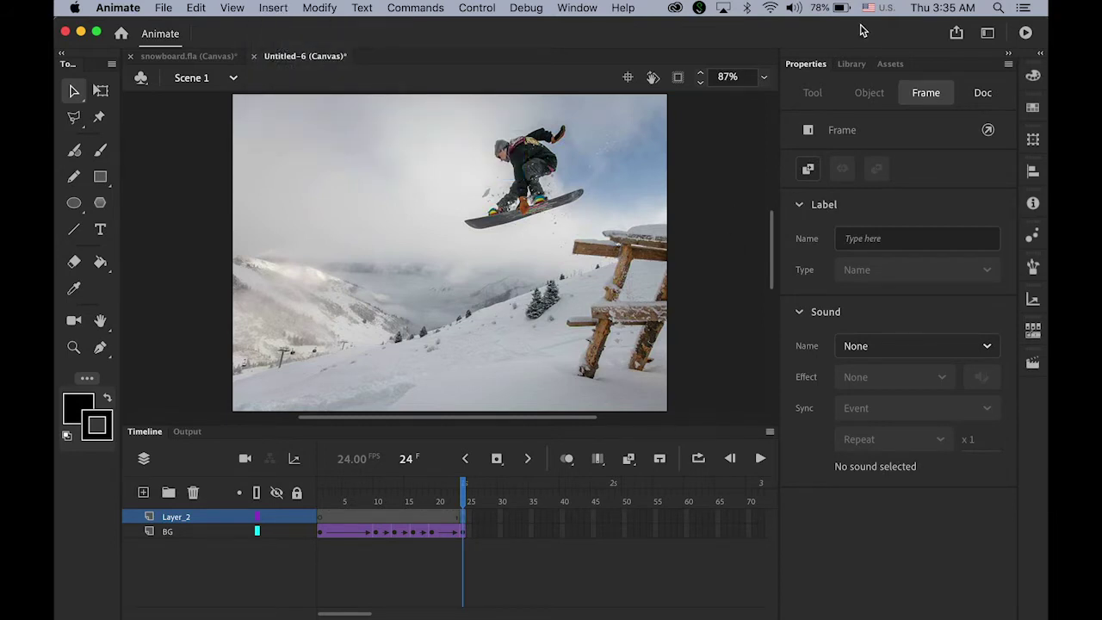
Place snowboarder.jpg from the library onto the stage at frame 24 of Layer_2.
click(865, 69)
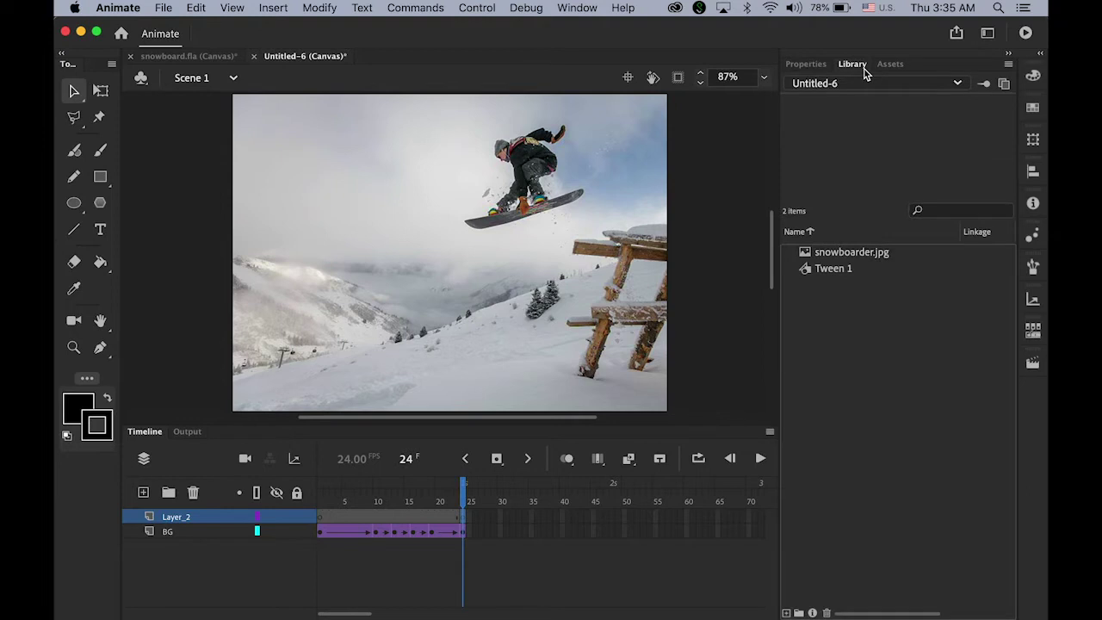
click(811, 255)
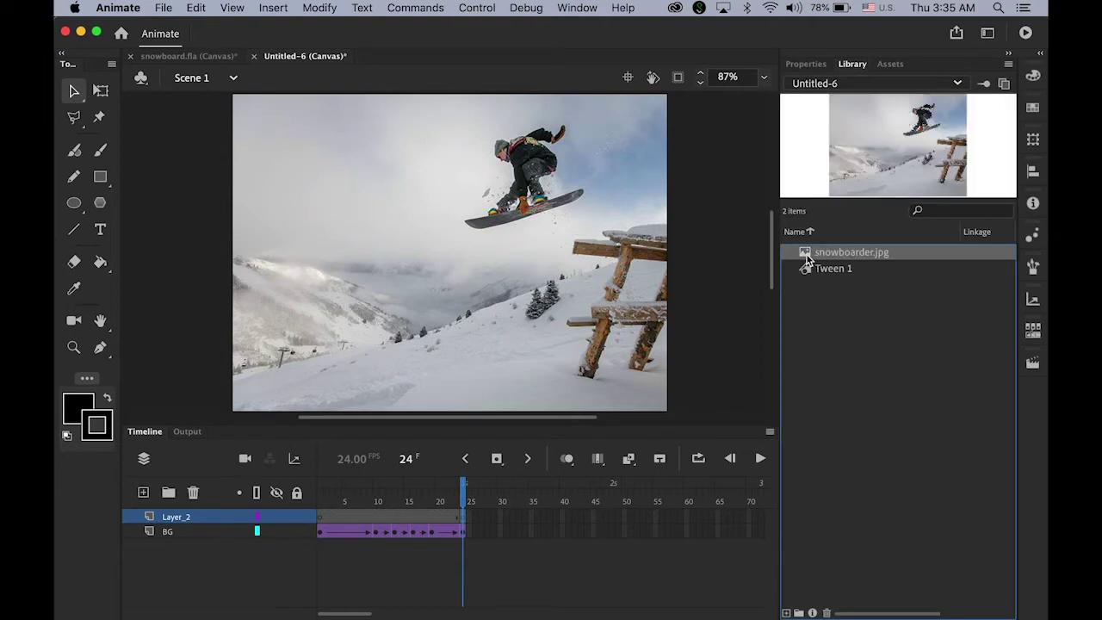
drag(807, 255, 511, 282)
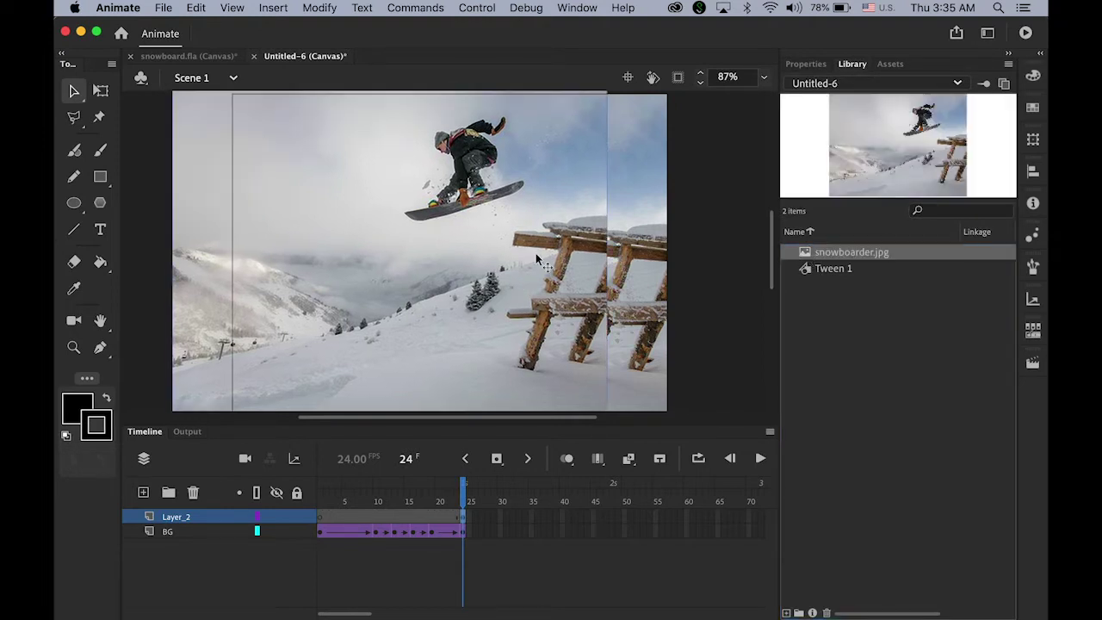
Align the placed photo with the stage by setting its position to X 0 and Y 0.
click(817, 69)
click(911, 269)
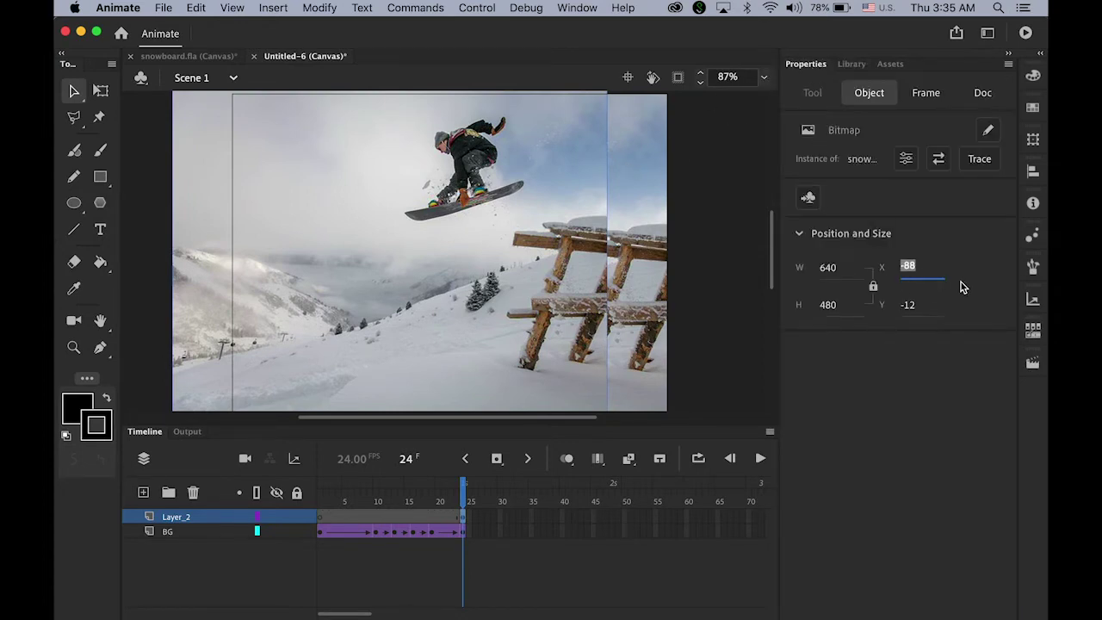
text(0)
key(Tab)
text(0)
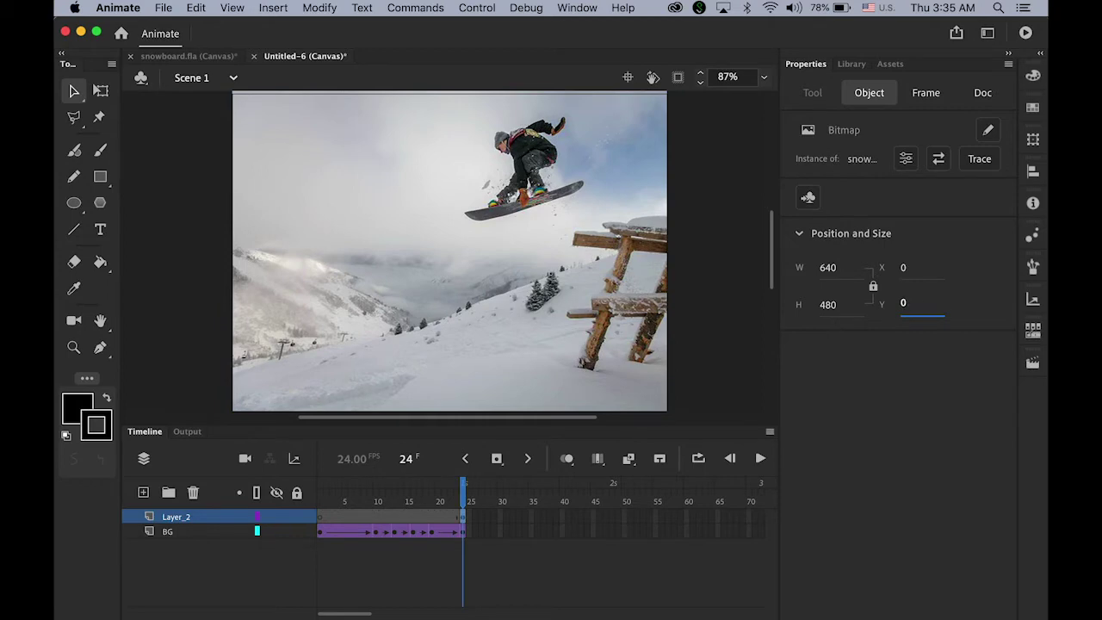
key(Return)
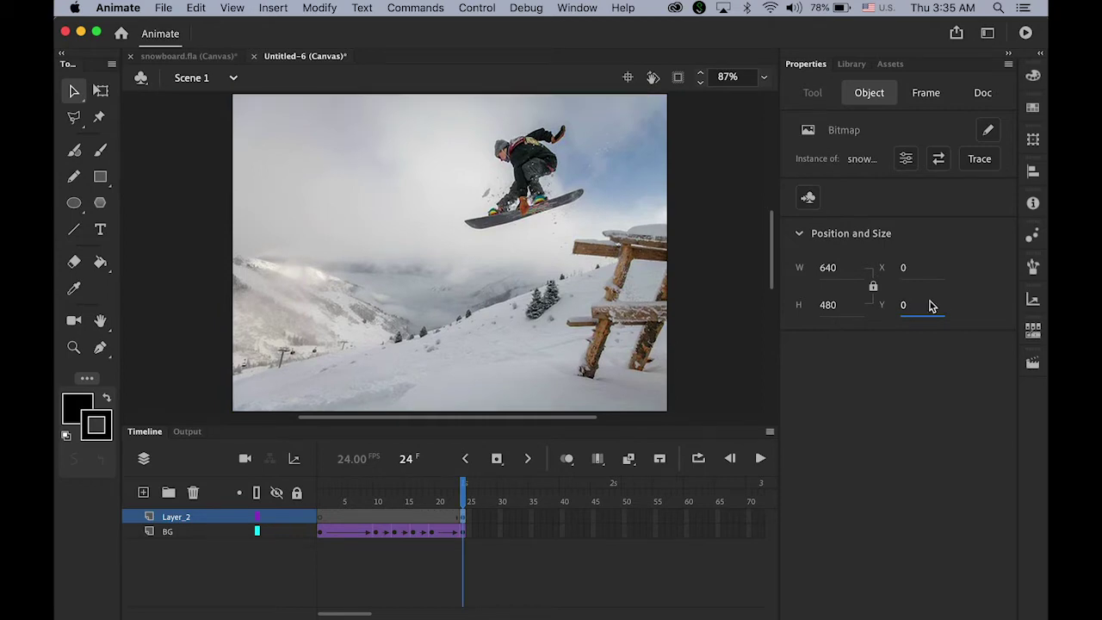
Return the playhead to frame 24 and lock the BG layer.
click(457, 501)
drag(461, 501, 465, 501)
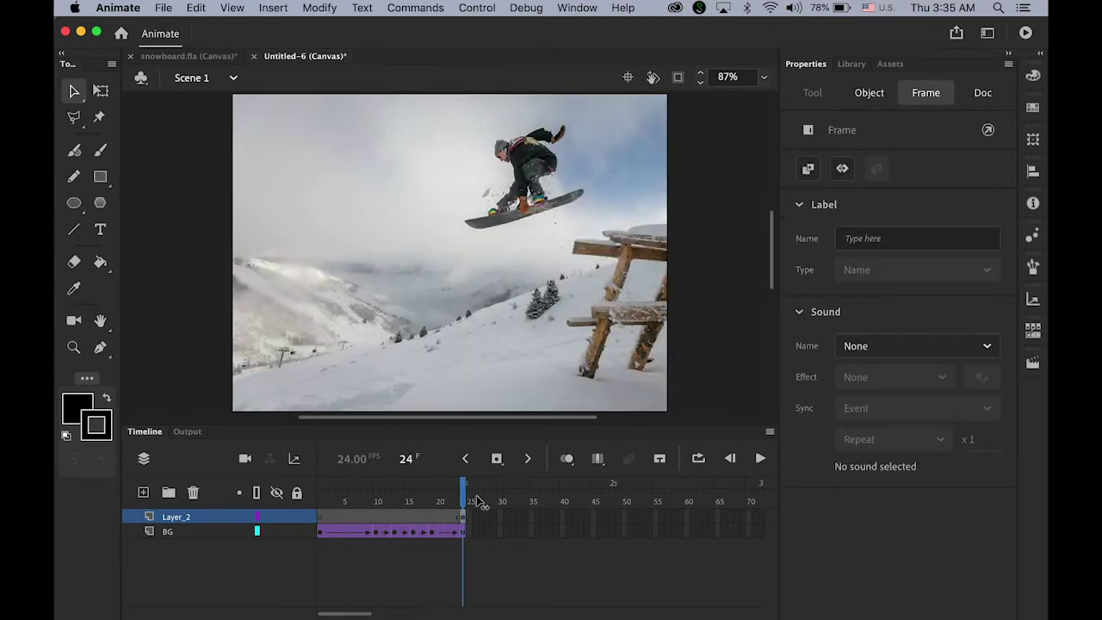
click(296, 532)
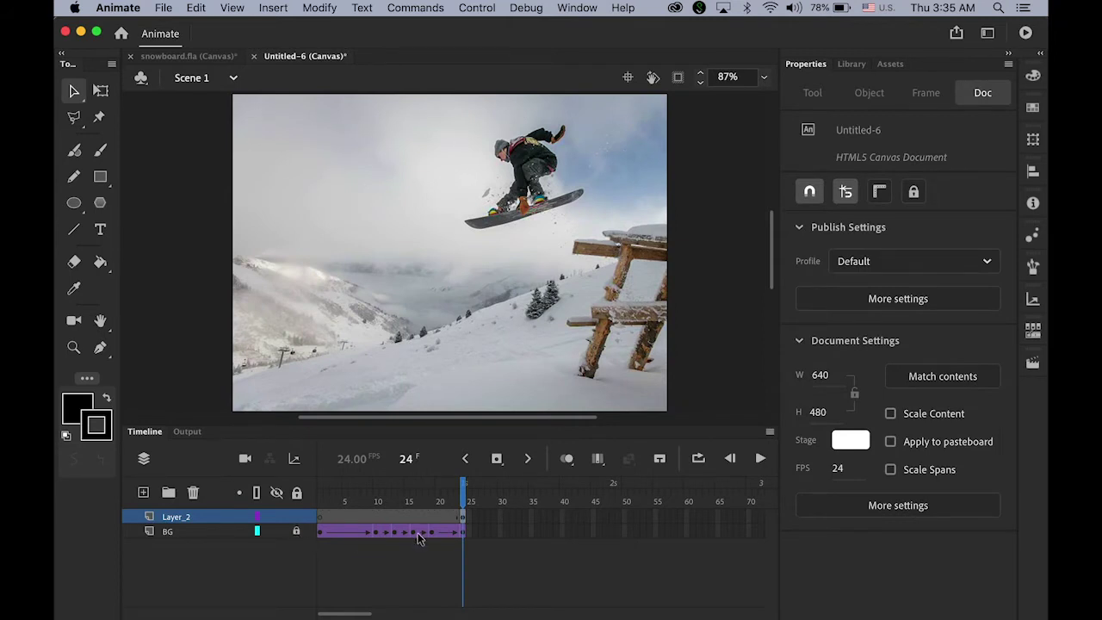
Break apart the snowboarder bitmap on Layer_2 into an editable shape.
click(521, 280)
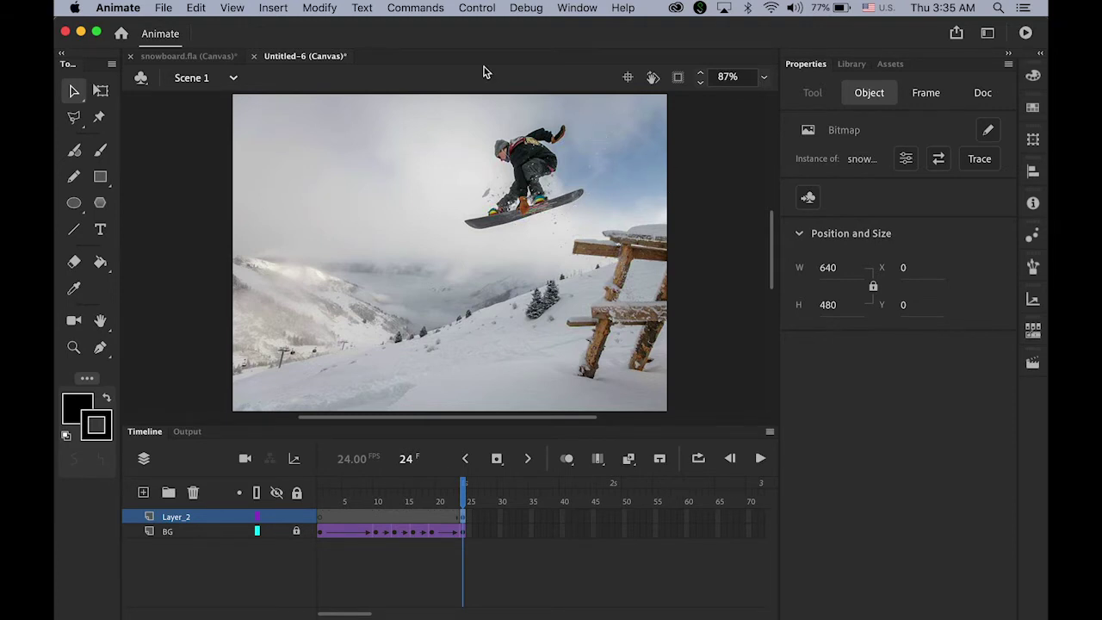
click(319, 8)
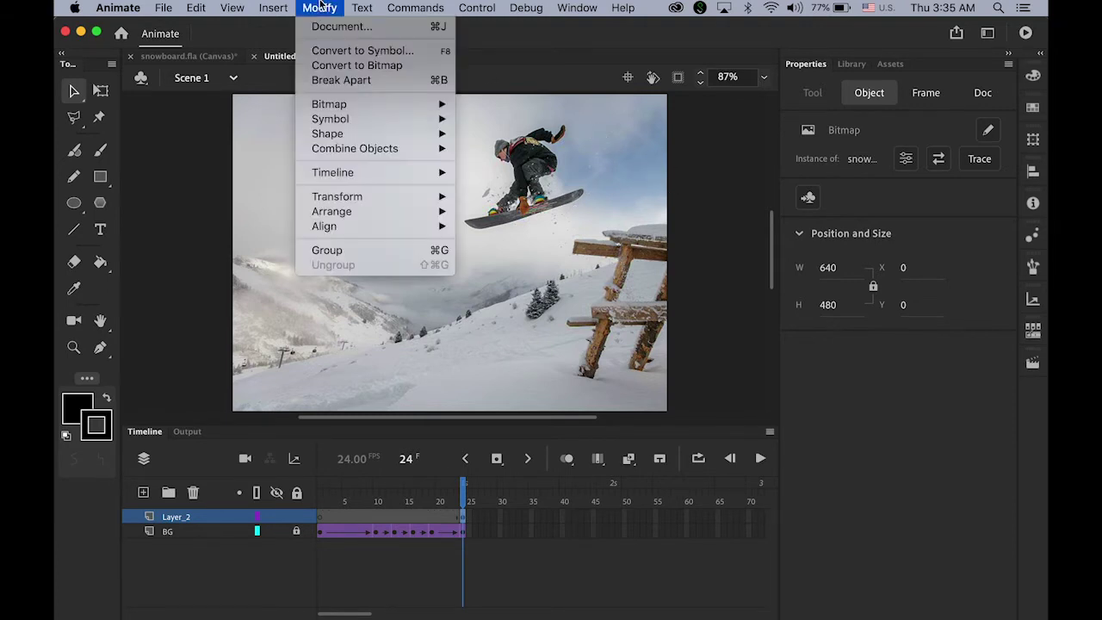
click(345, 80)
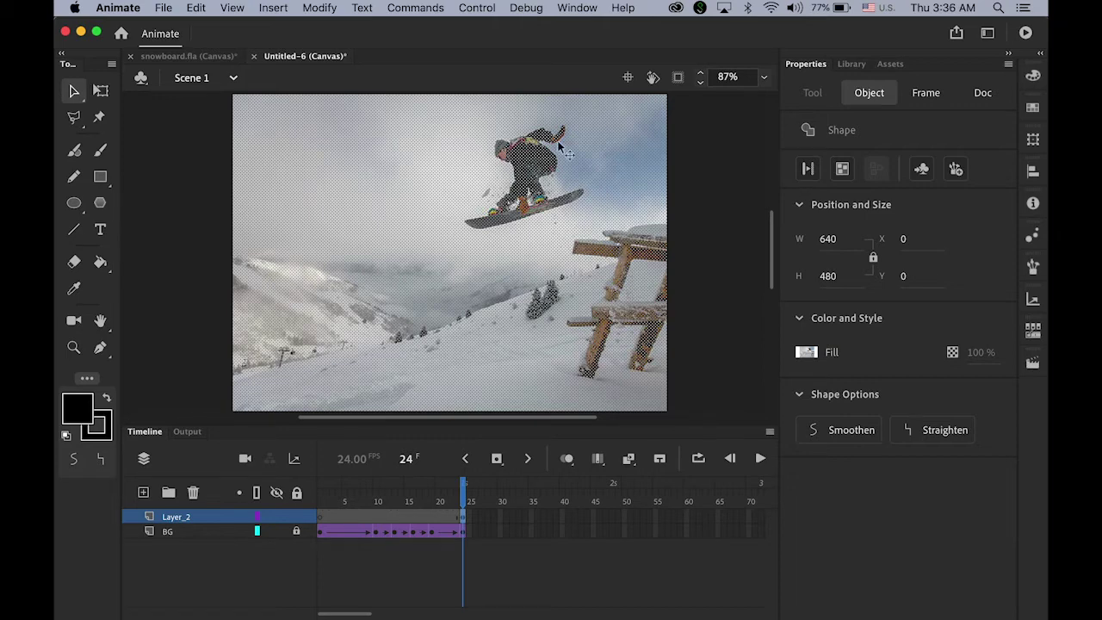
Deselect the photo shape, activate the Pen tool and set the fill colour to none.
key(super+equal)
key(super+equal)
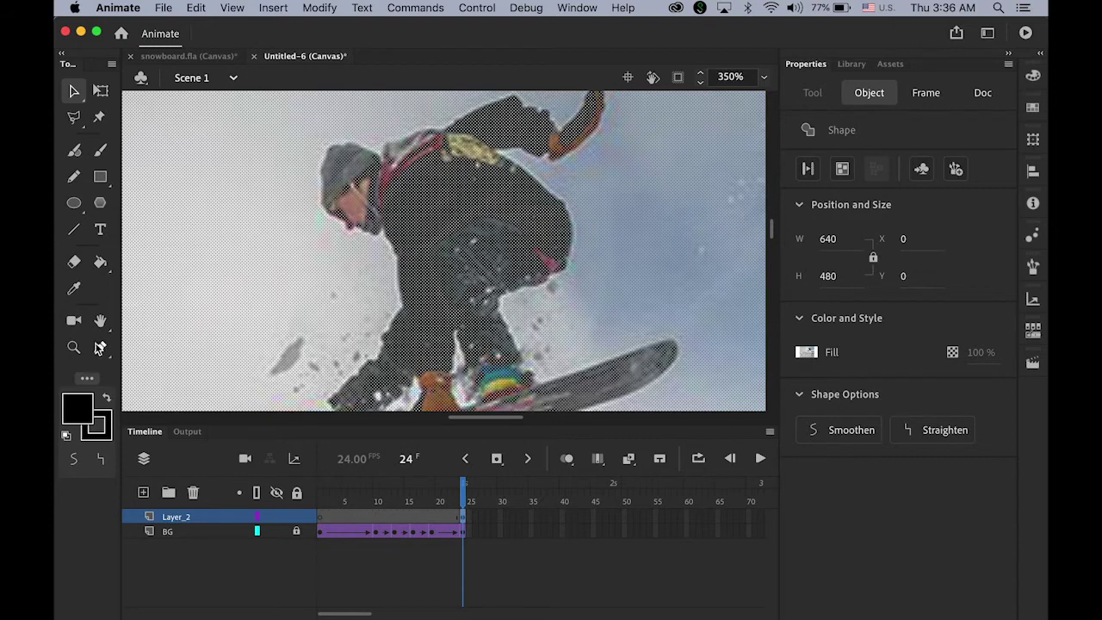
key(super+minus)
scroll(383, 250, up, 3)
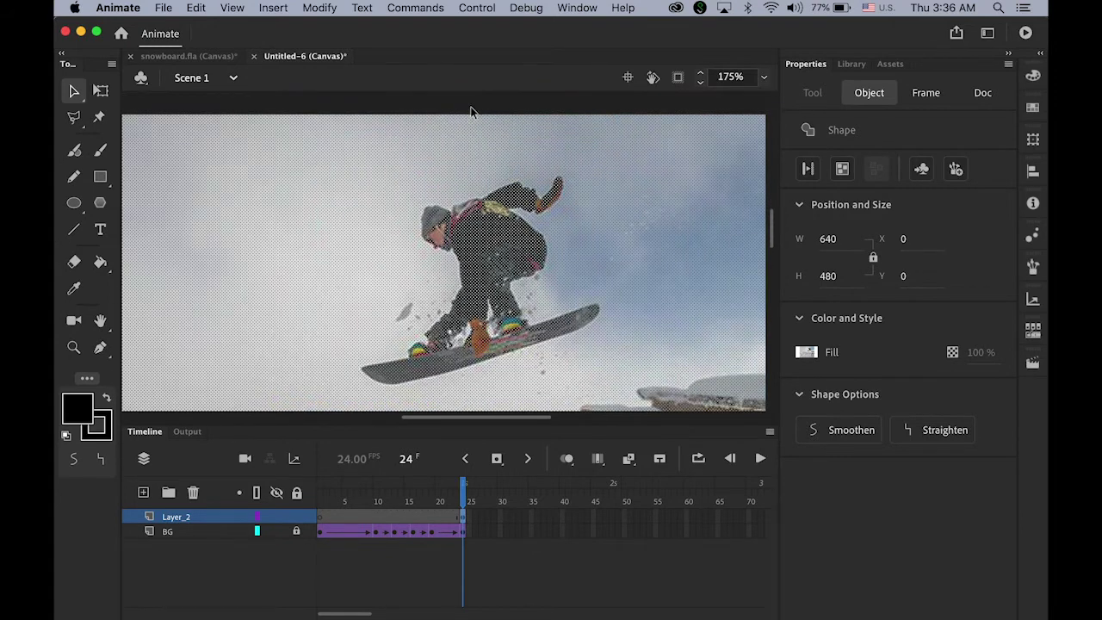
click(471, 110)
key(super+equal)
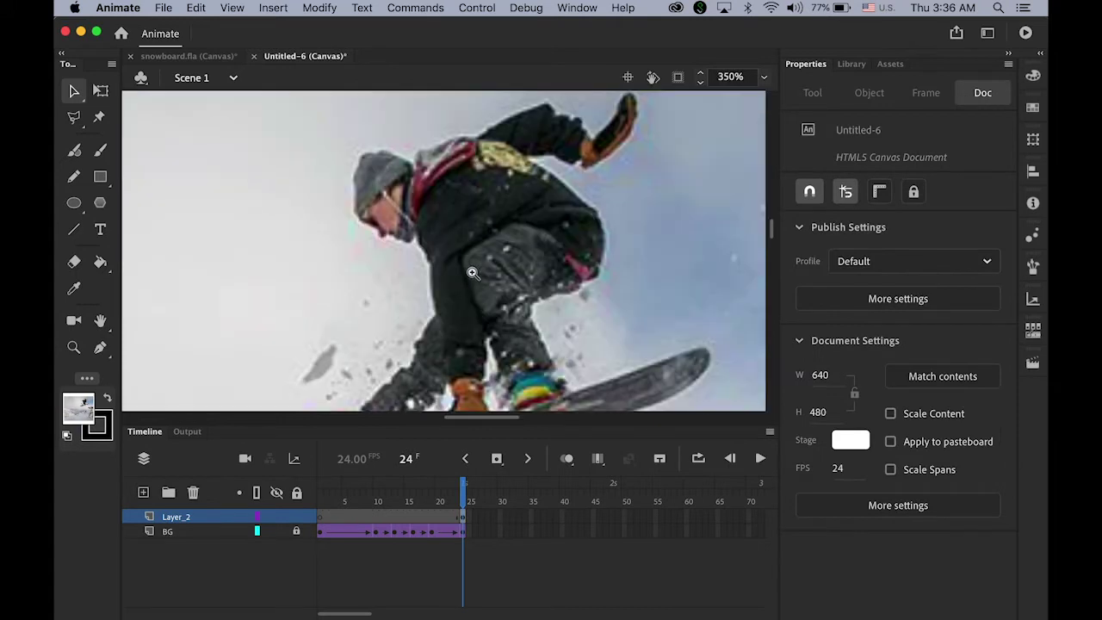
click(82, 412)
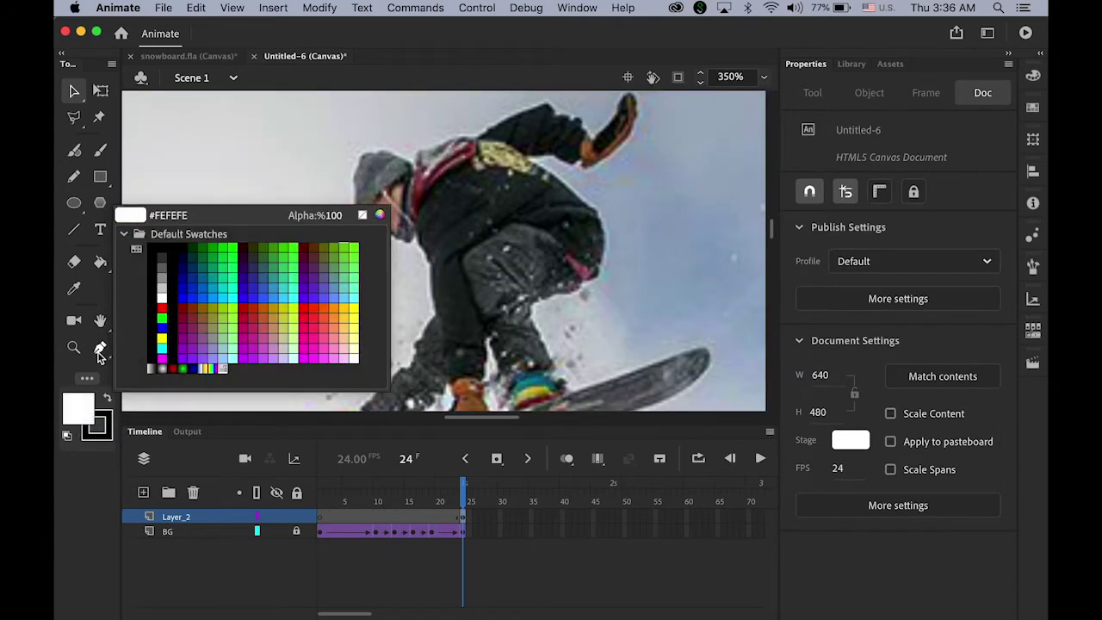
click(100, 349)
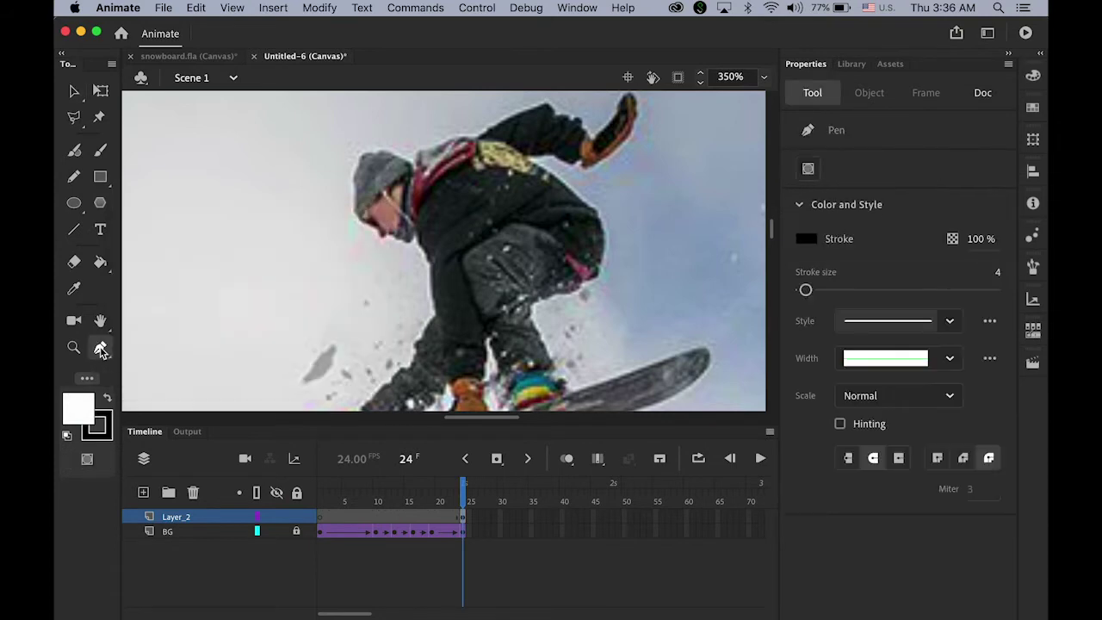
click(78, 415)
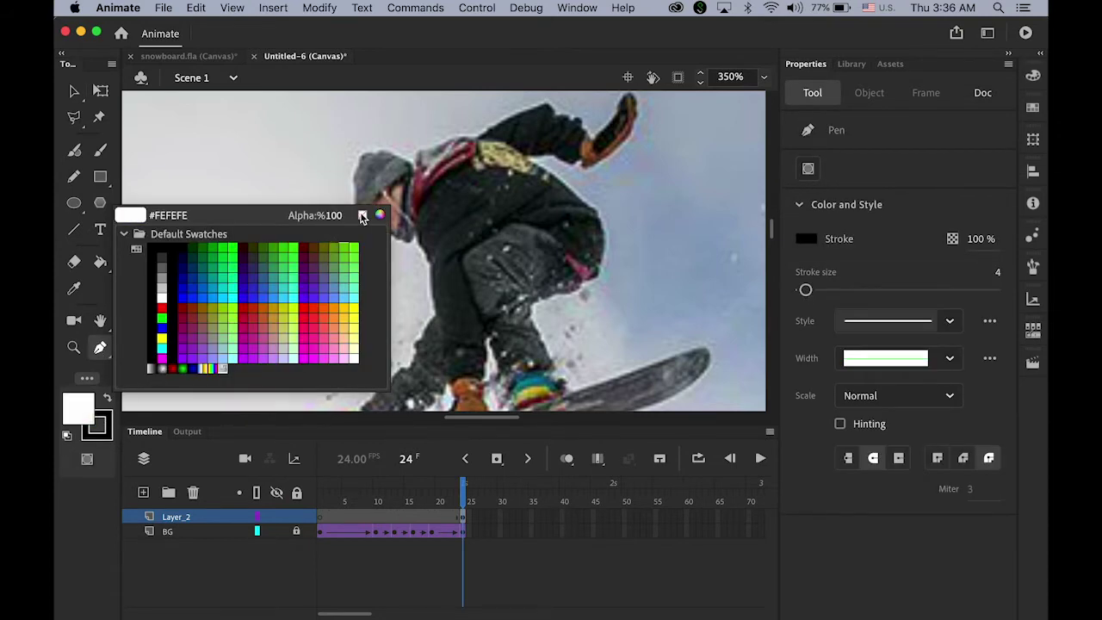
click(362, 216)
Set the Pen tool's stroke colour to red and its stroke size to 0.5.
click(101, 435)
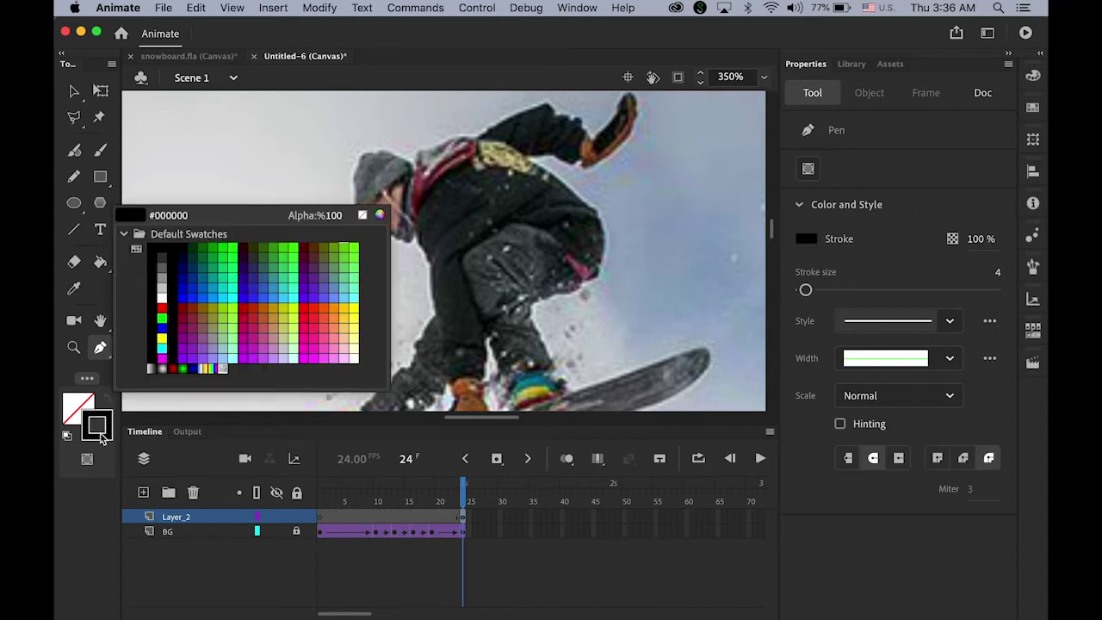
click(162, 309)
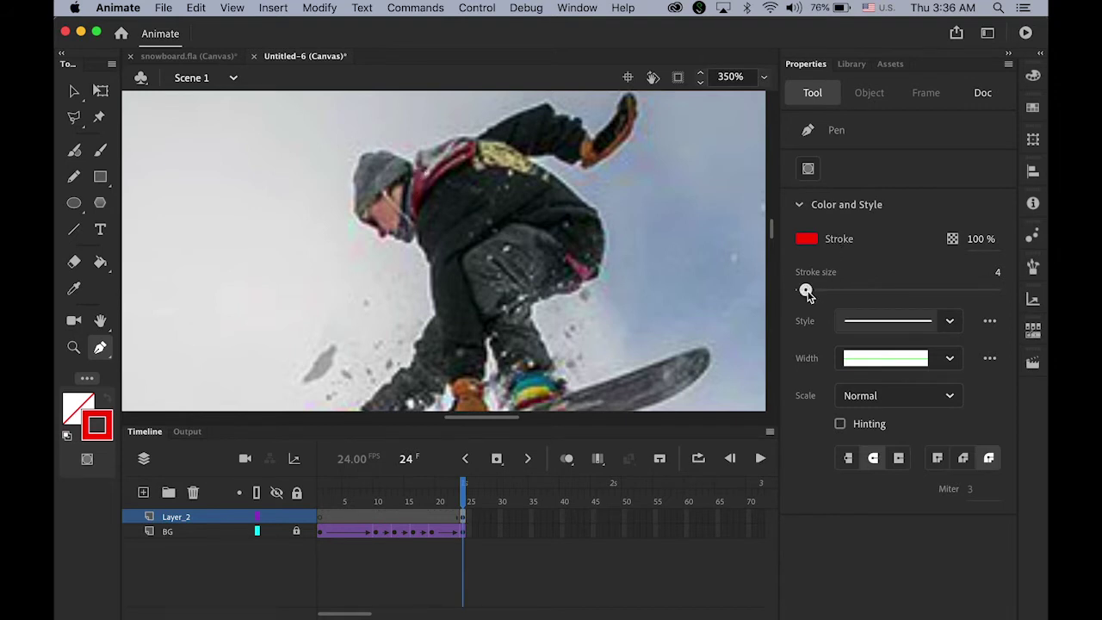
drag(806, 289, 803, 293)
click(992, 272)
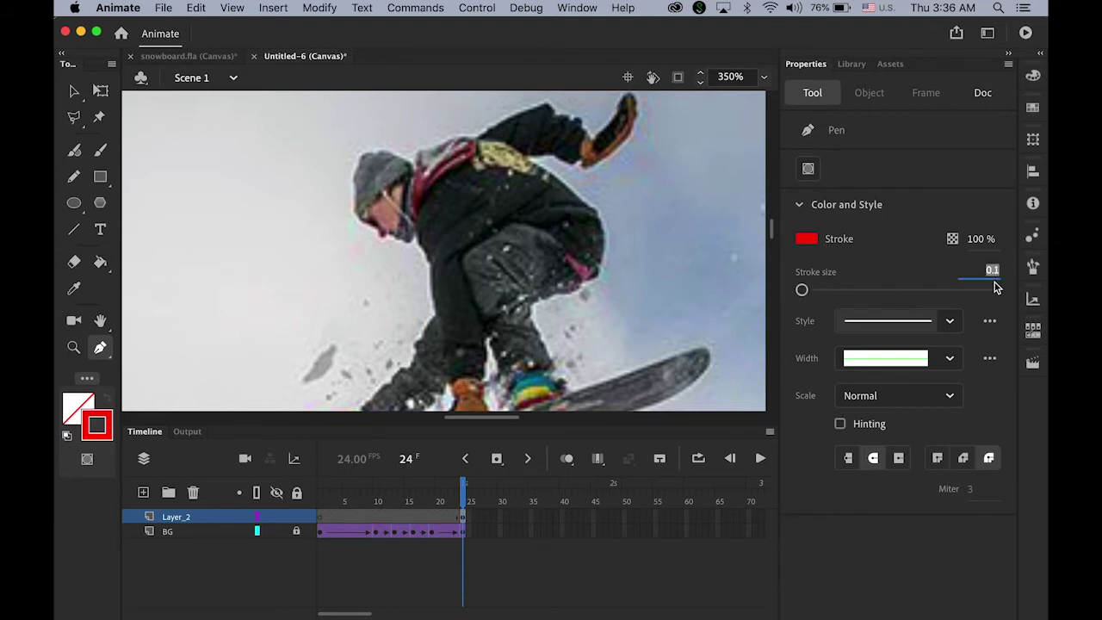
text(0.5)
key(Return)
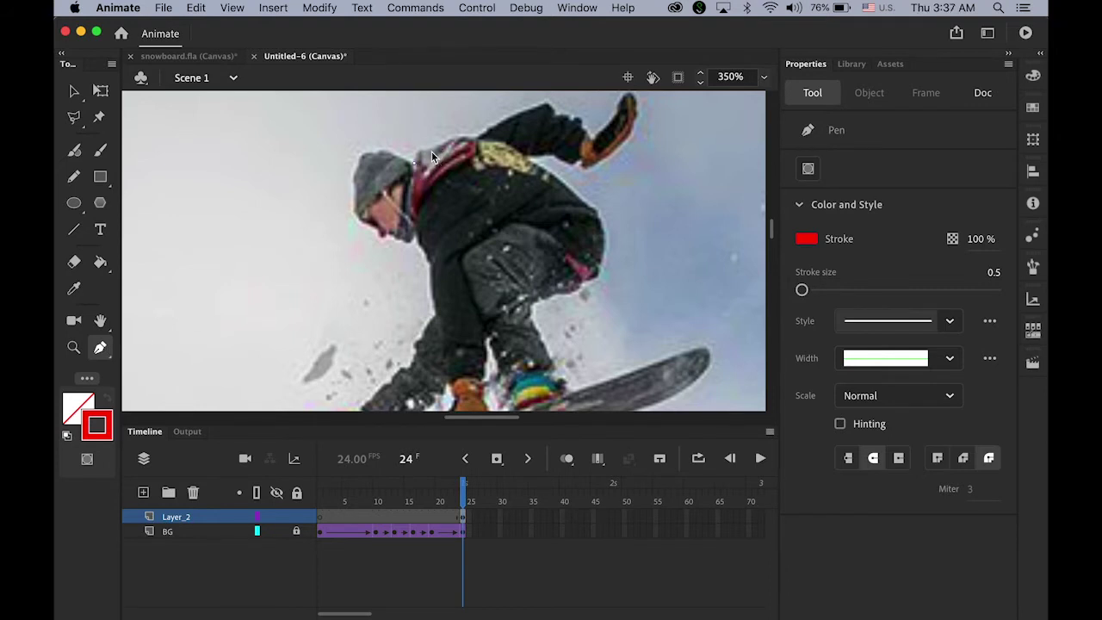
Start the Pen outline at the snowboarder's collar and trace over the shoulder and around the raised arm and glove.
drag(431, 151, 448, 159)
click(431, 156)
click(476, 138)
drag(497, 151, 494, 152)
mouse_move(541, 108)
mouse_down()
mouse_move(568, 105)
mouse_move(558, 111)
mouse_up()
drag(553, 114, 556, 127)
click(593, 135)
click(625, 97)
click(636, 109)
click(627, 138)
click(583, 163)
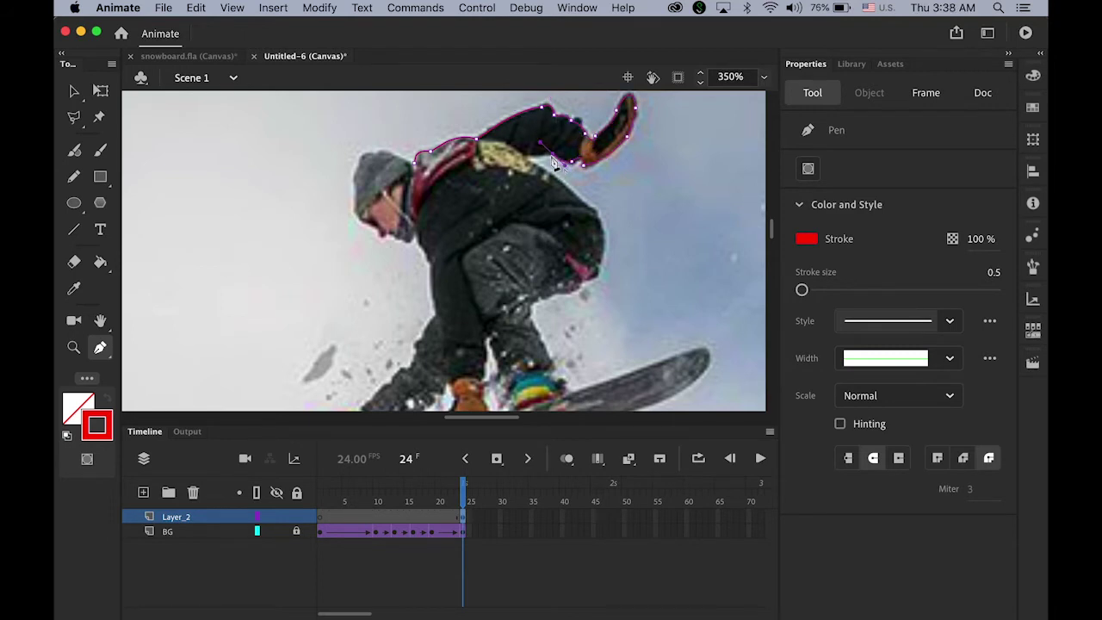
Continue the outline along the lower back, around the seat and down the rear leg to the boot.
click(604, 234)
click(582, 280)
click(530, 302)
click(551, 358)
click(565, 387)
scroll(565, 387, down, 3)
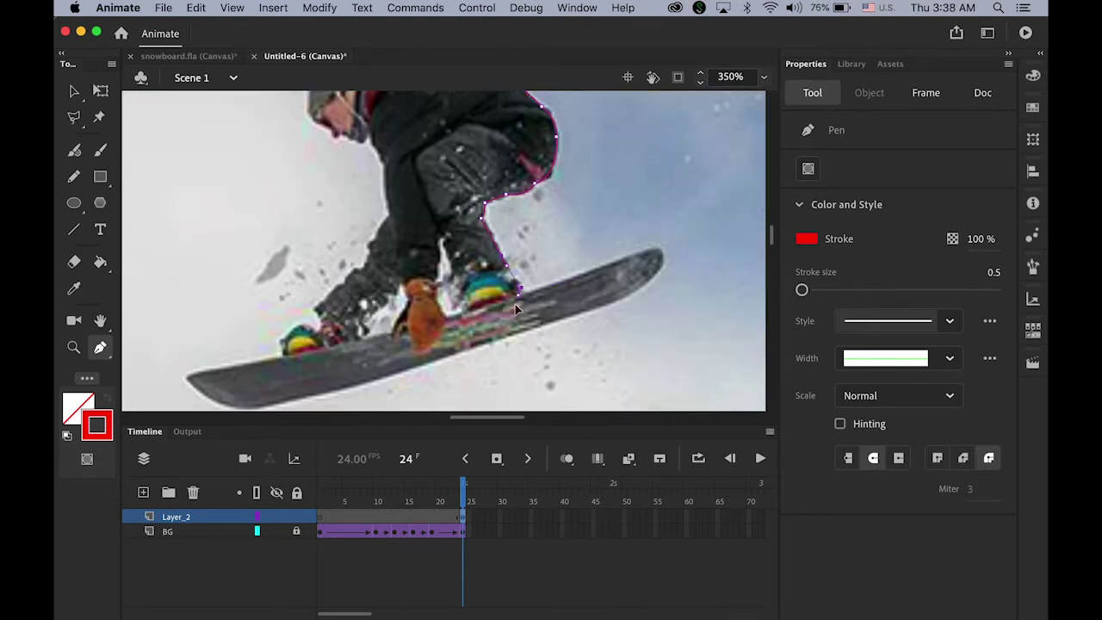
Trace the snowboard's upper edge from the rear boot, around the raised tip and back along its underside.
click(621, 257)
click(661, 249)
click(629, 290)
click(497, 336)
click(390, 371)
scroll(379, 379, down, 2)
click(346, 349)
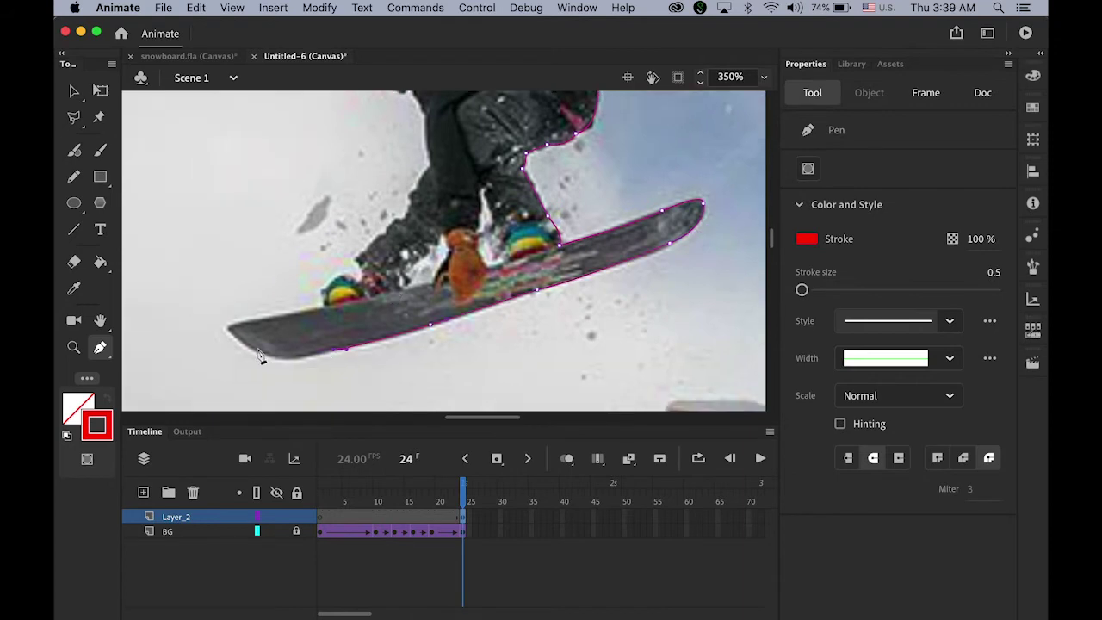
Trace around the snowboard's lower end, over the front boot and up the front leg.
click(229, 328)
click(329, 303)
click(363, 273)
scroll(363, 273, up, 3)
click(335, 333)
click(362, 297)
scroll(362, 297, up, 2)
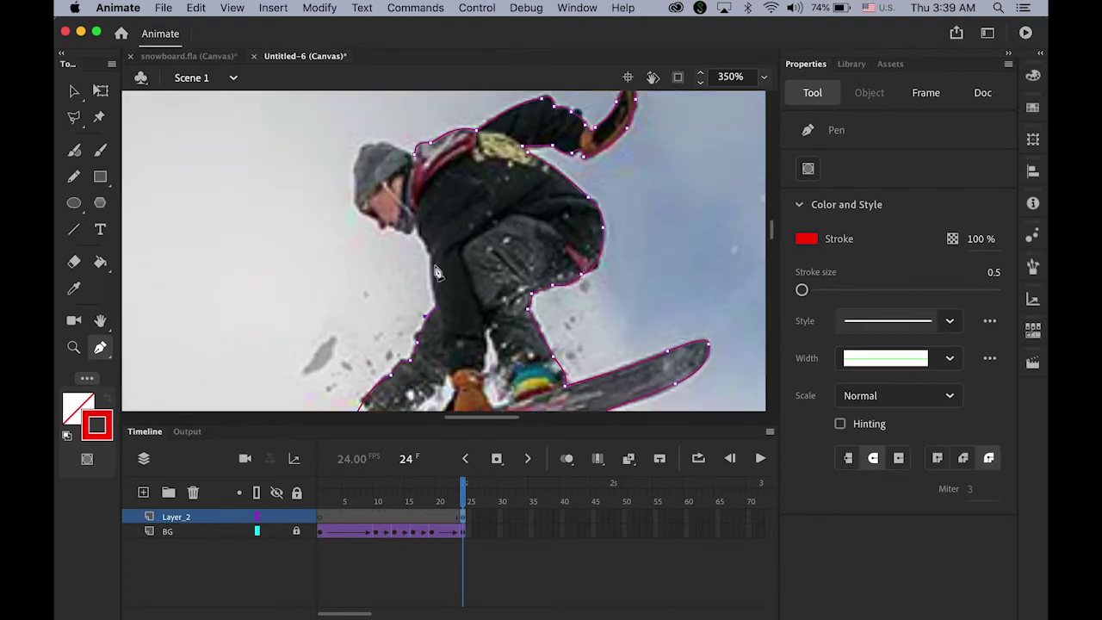
Trace the front arm, face and beanie, and close the outline at the collar starting point.
click(431, 254)
click(417, 230)
click(405, 228)
click(379, 222)
click(356, 205)
click(356, 181)
click(360, 156)
click(384, 142)
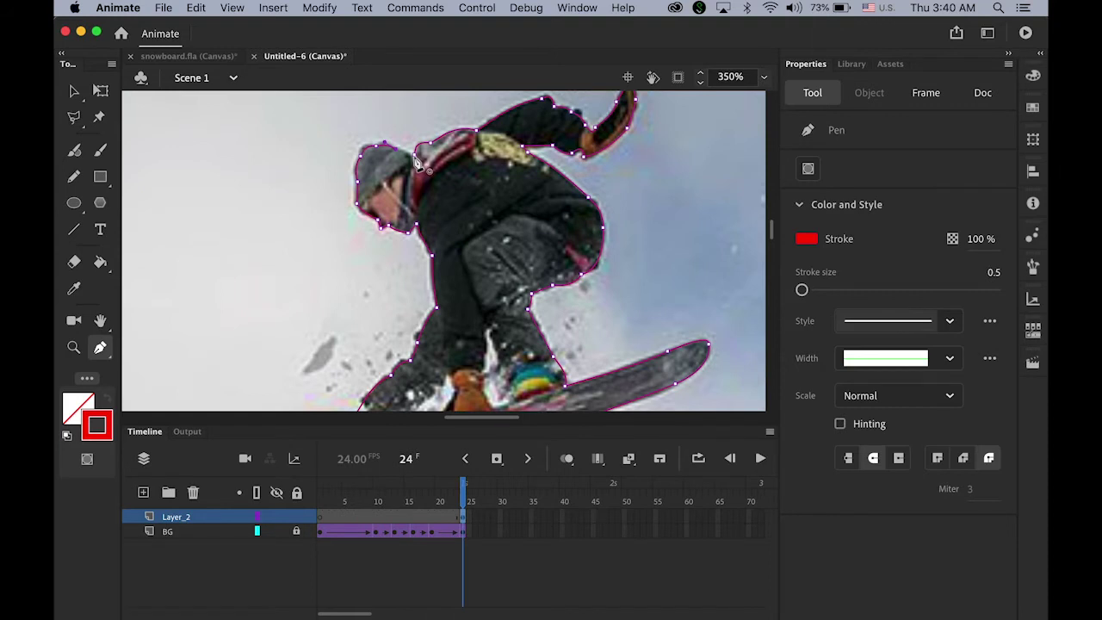
click(418, 162)
click(75, 91)
Trace closed outlines around the two background gaps between the snowboarder's legs and gloved arm with the Pen tool.
scroll(543, 276, down, 5)
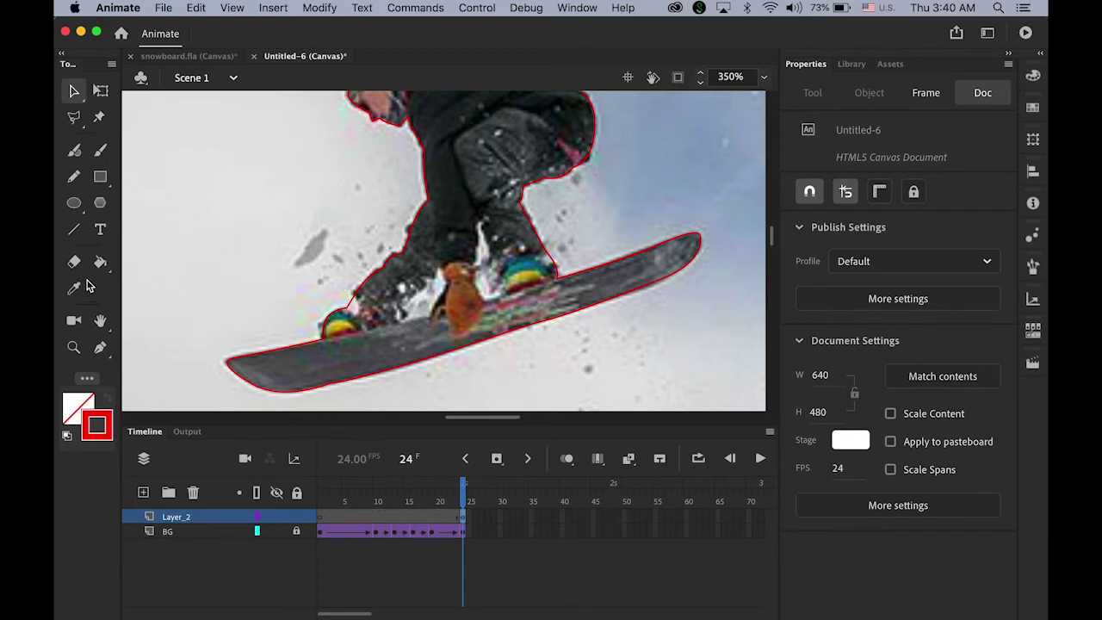
click(100, 347)
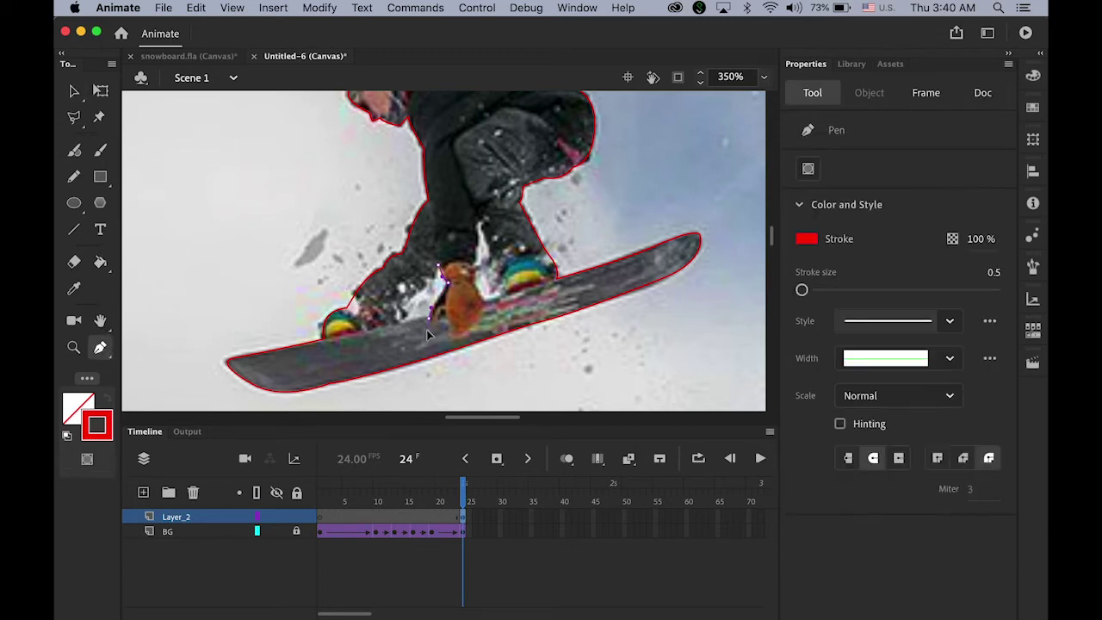
click(397, 322)
click(407, 301)
click(438, 266)
click(482, 221)
click(490, 250)
click(502, 297)
click(480, 297)
click(476, 261)
click(482, 220)
click(74, 92)
Cut the photo background outside the snowboarder outline from Layer_2 and hide the BG layer.
key(super+minus)
key(super+minus)
drag(510, 216, 582, 175)
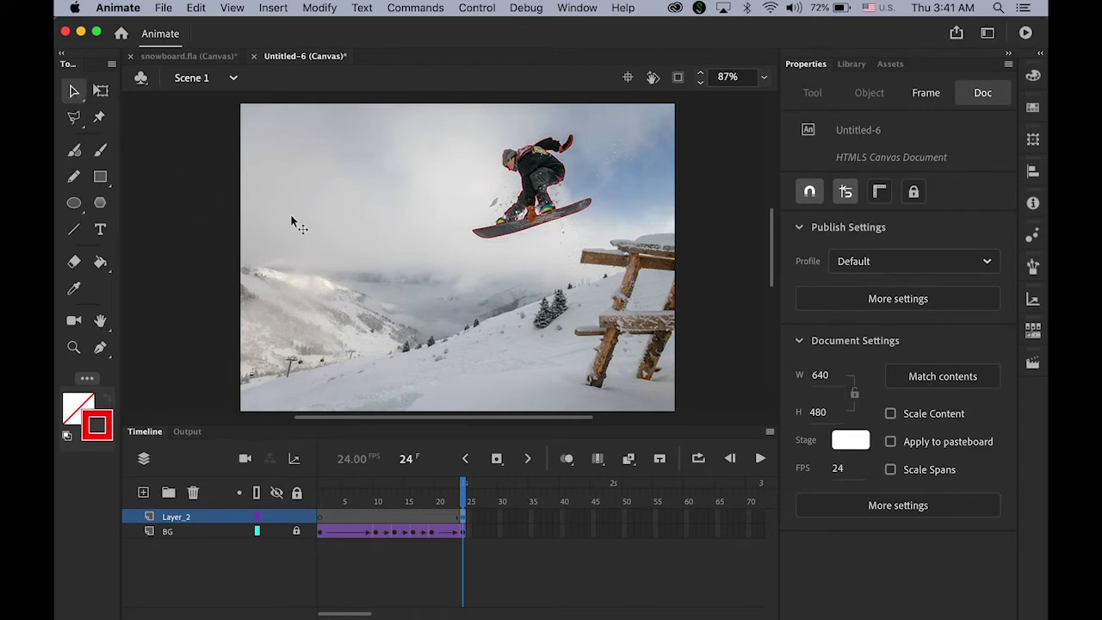
click(349, 197)
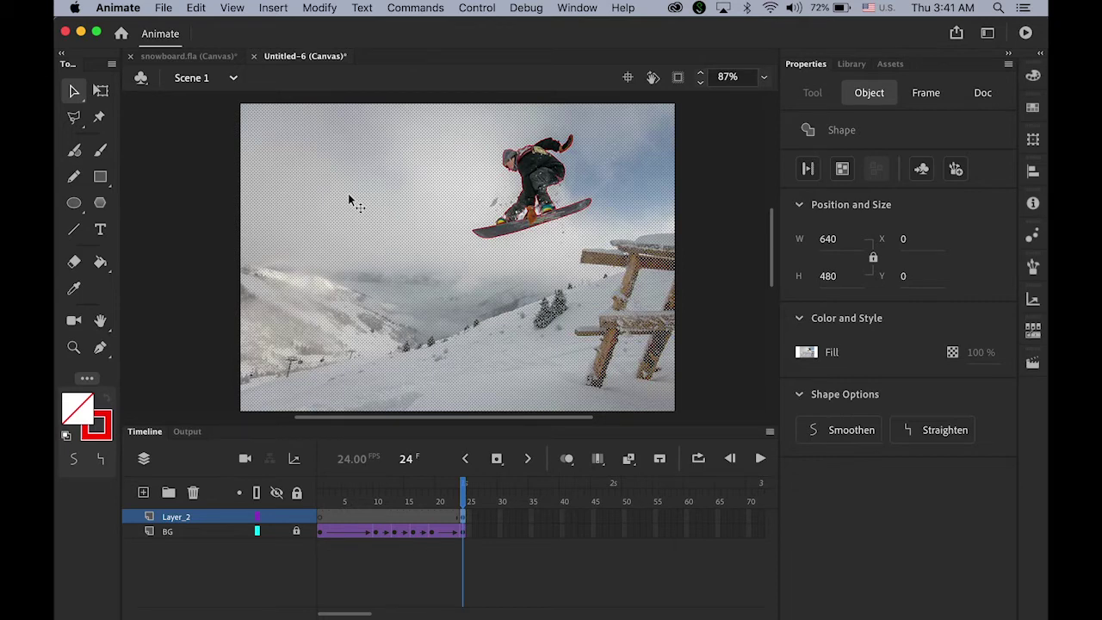
click(197, 7)
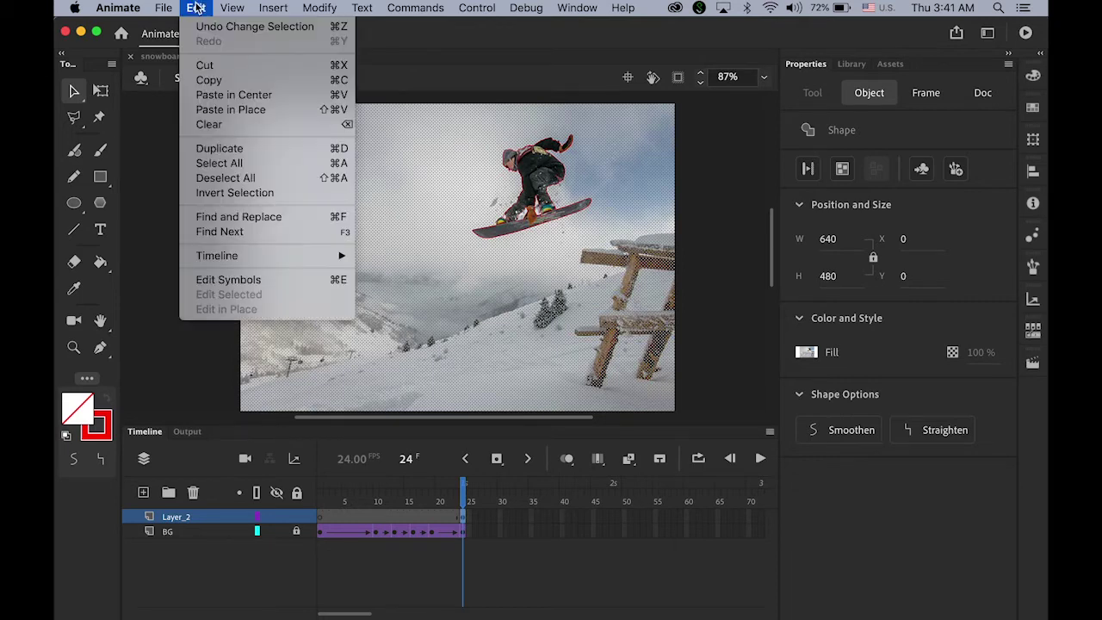
click(223, 68)
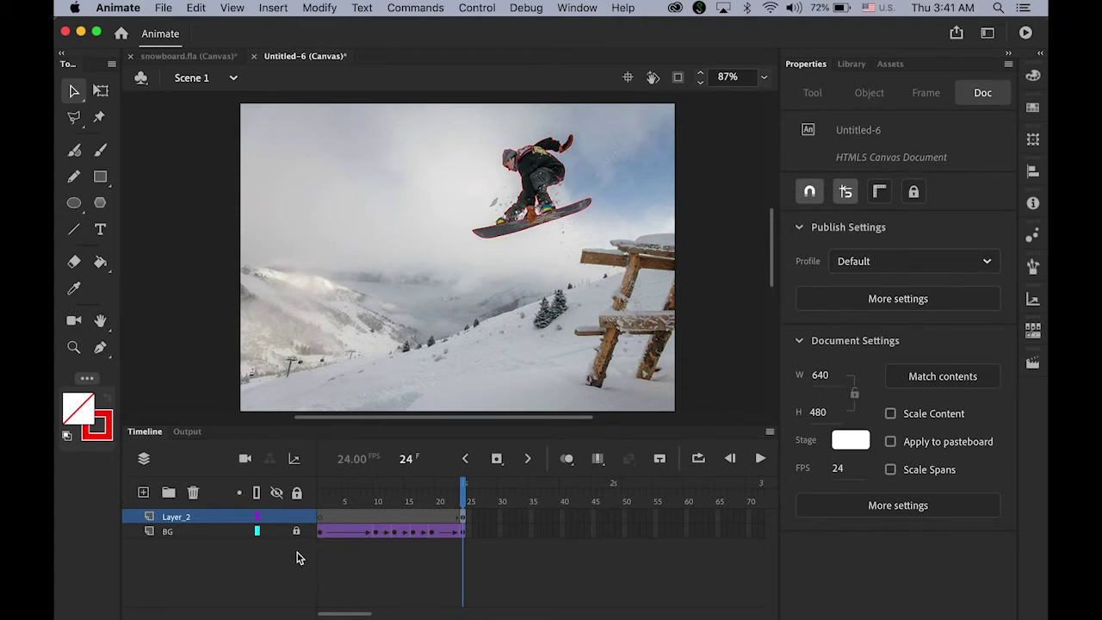
click(277, 532)
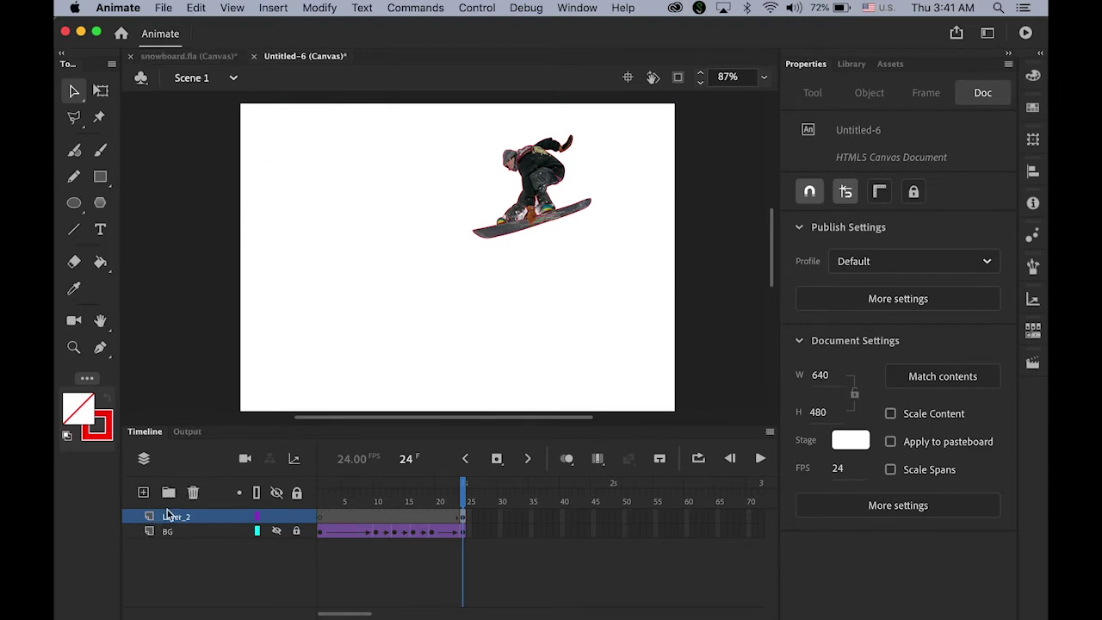
Paste the cut photo background in place into a blank keyframe at frame 24 of a new layer above Layer_2.
click(144, 494)
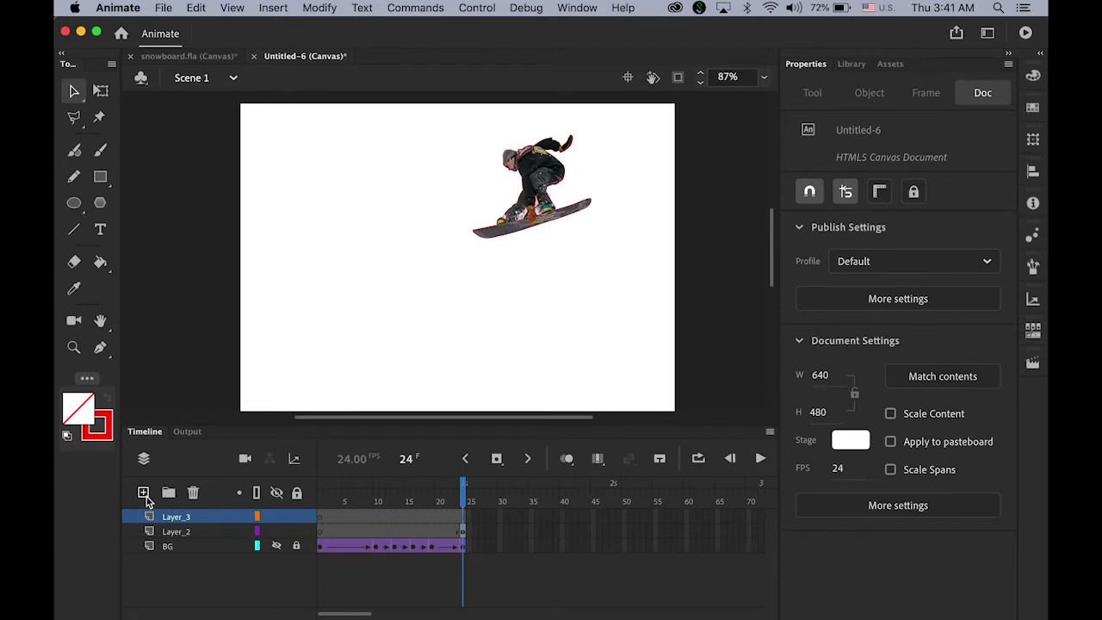
click(464, 518)
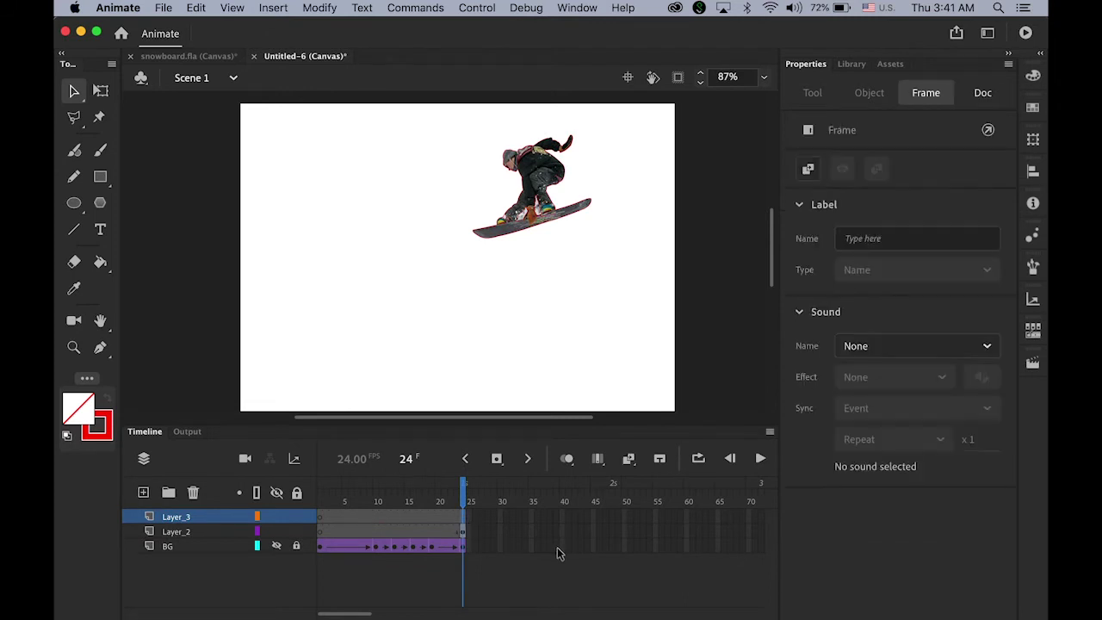
click(273, 8)
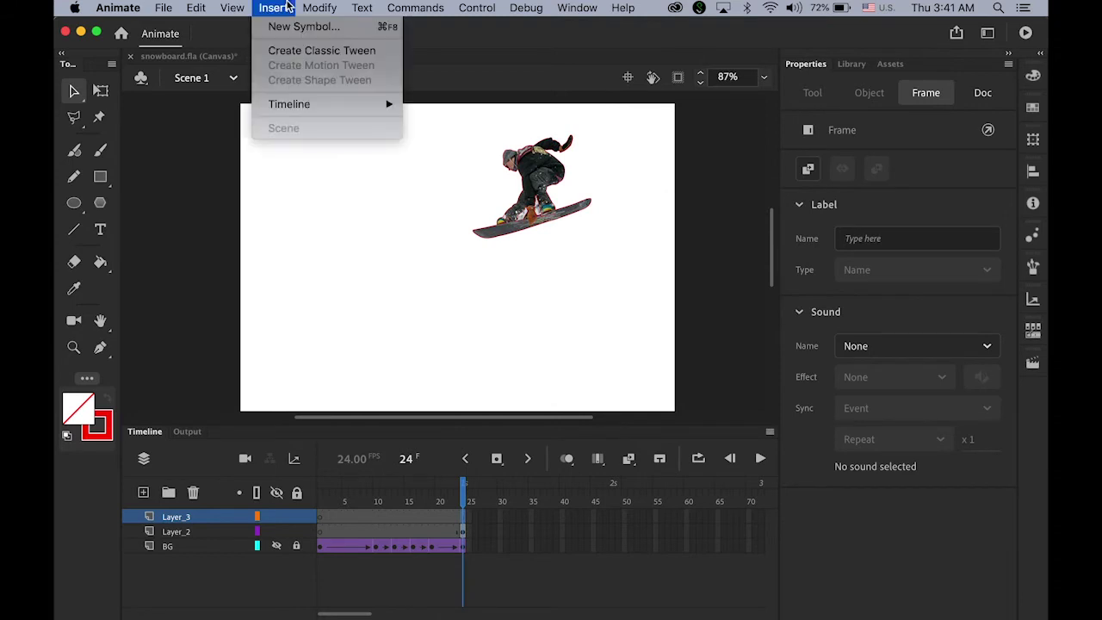
mouse_move(326, 107)
click(486, 174)
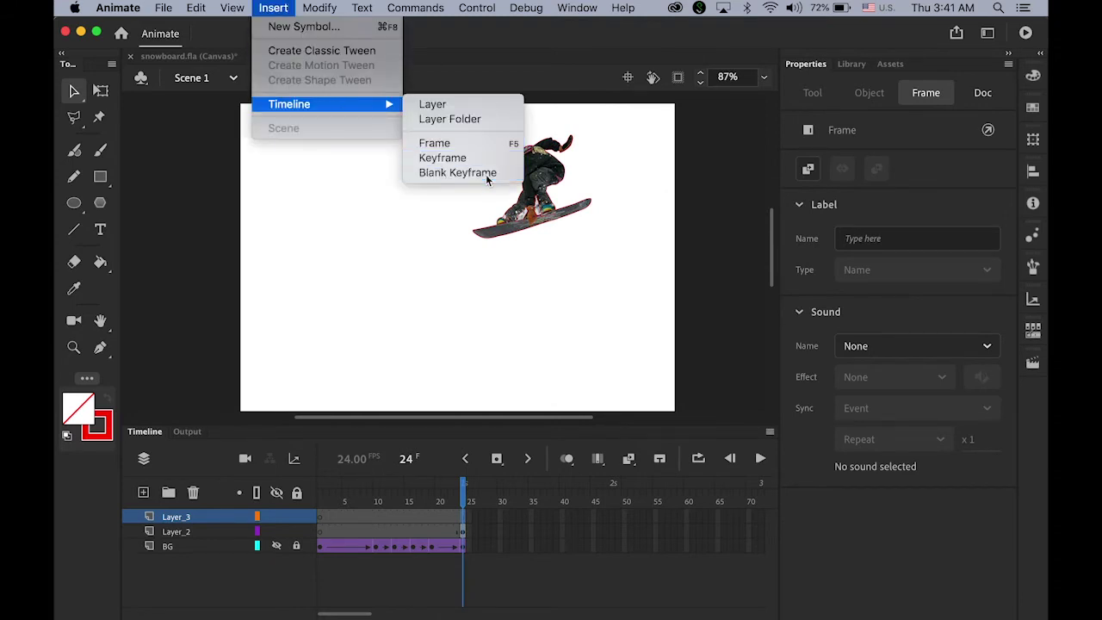
click(196, 8)
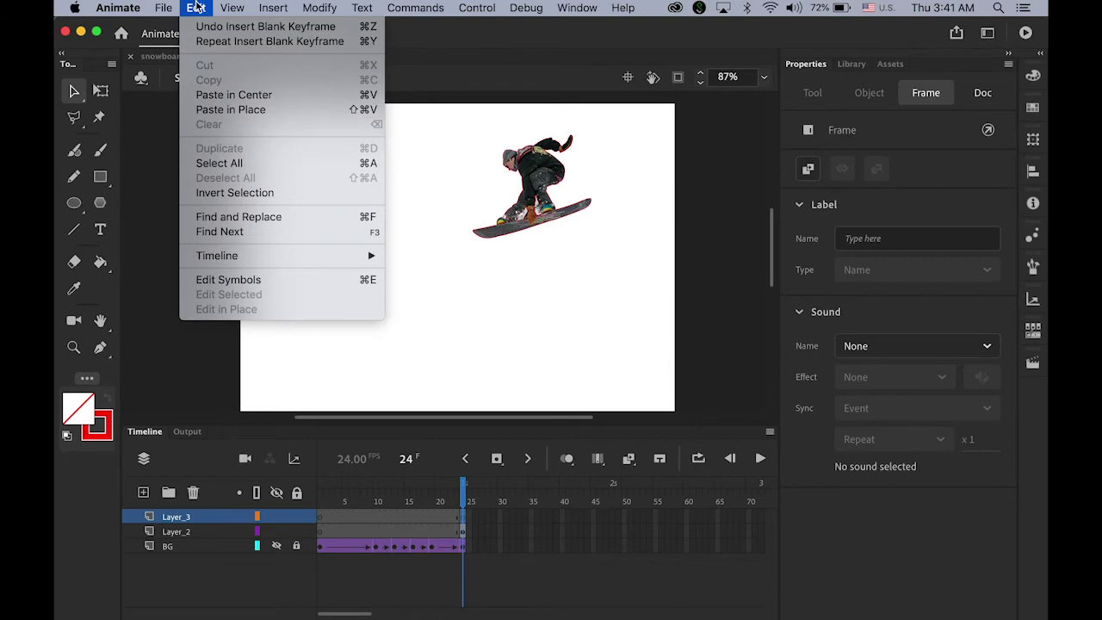
click(253, 109)
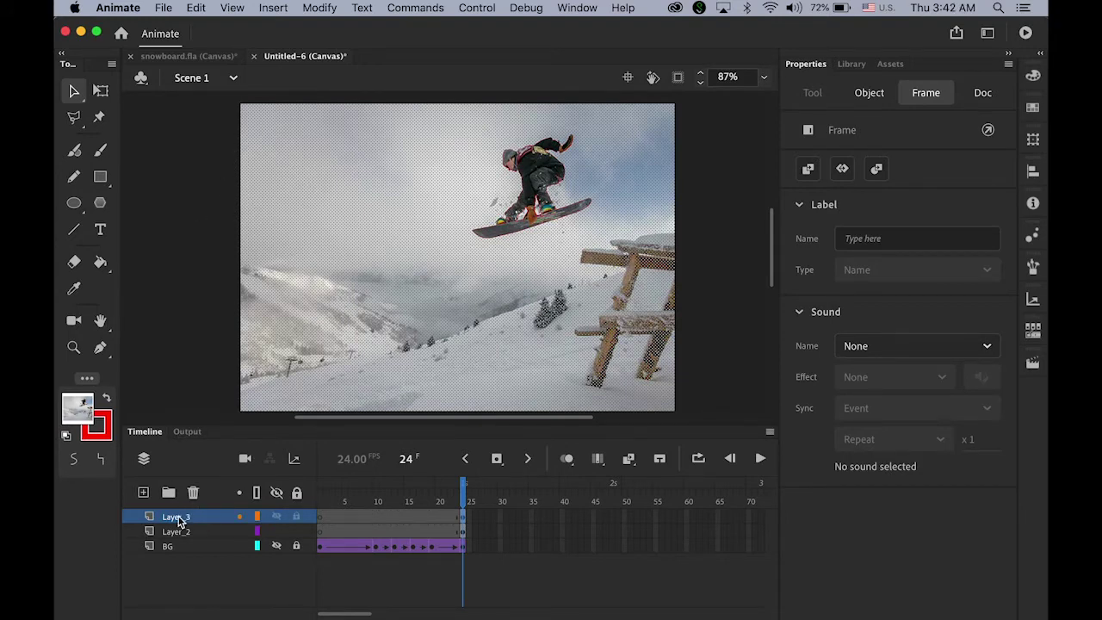
Move the new background layer below Layer_2 and rename it BG2.
drag(179, 520, 181, 543)
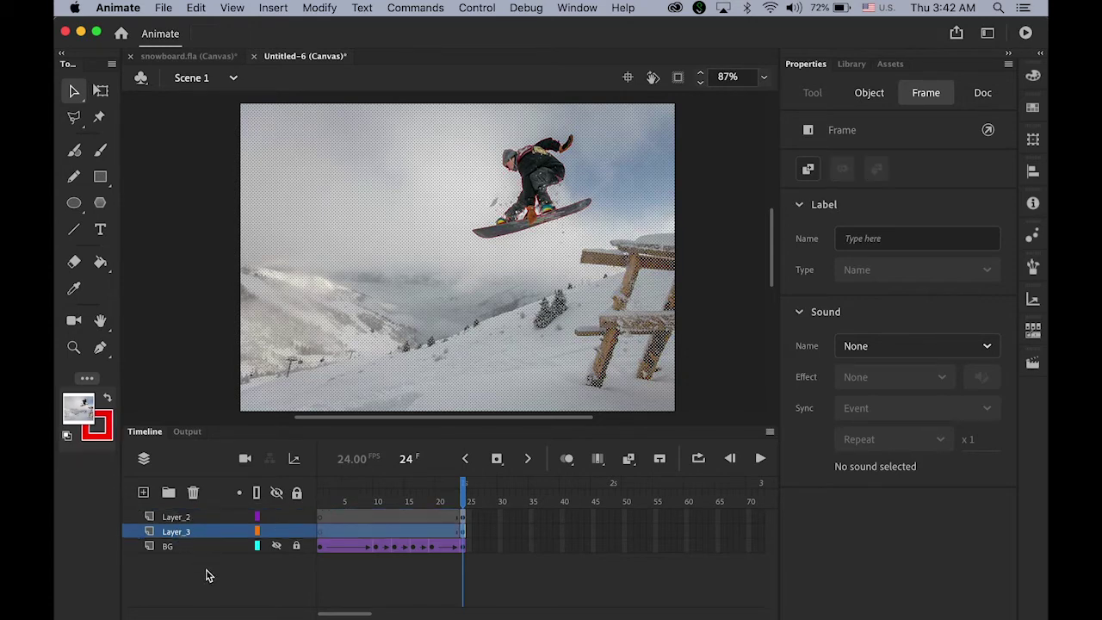
double_click(178, 533)
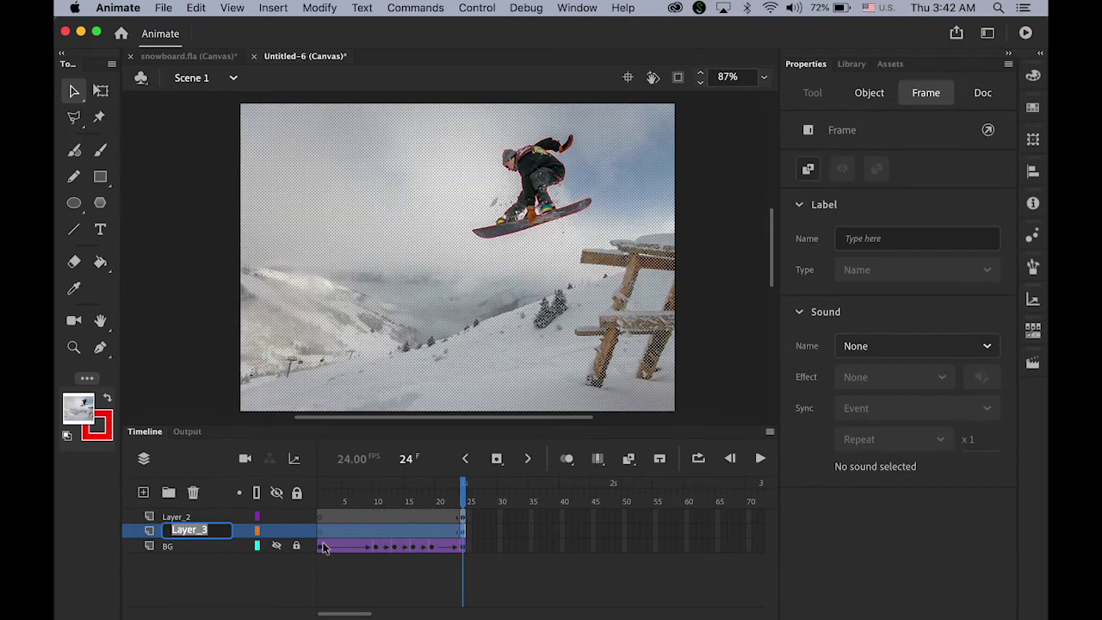
text(BG2)
key(Return)
click(199, 386)
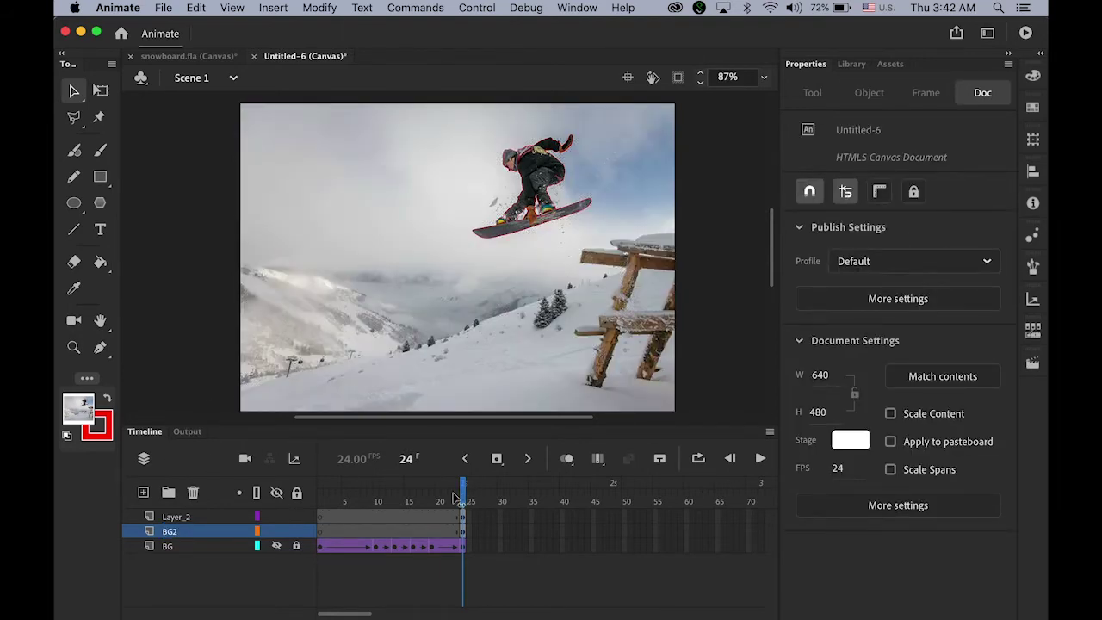
Show the BG layer again and lock both the BG2 and BG layers.
drag(457, 502, 480, 544)
click(277, 546)
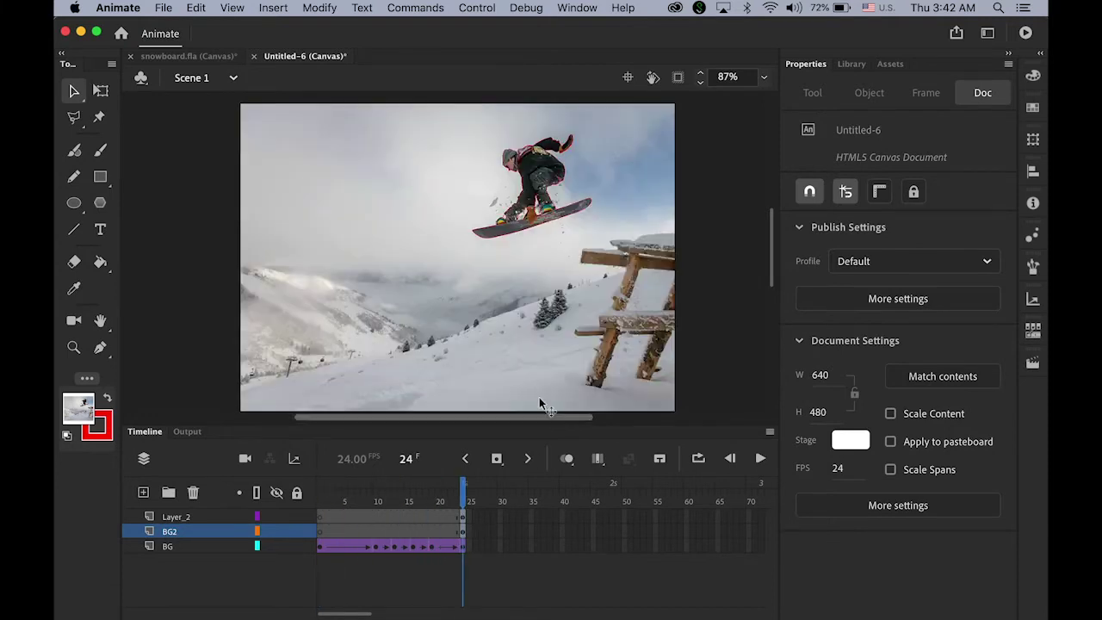
click(296, 532)
click(296, 546)
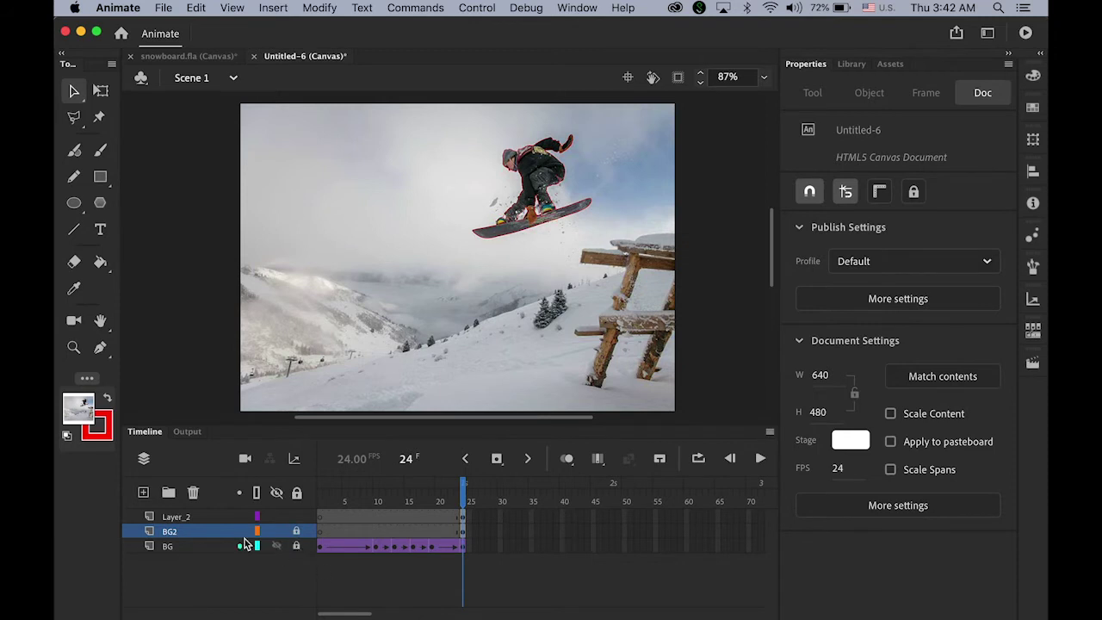
Check the content of Layer_2 by toggling its visibility, and rename the layer as snowboarder.
click(169, 516)
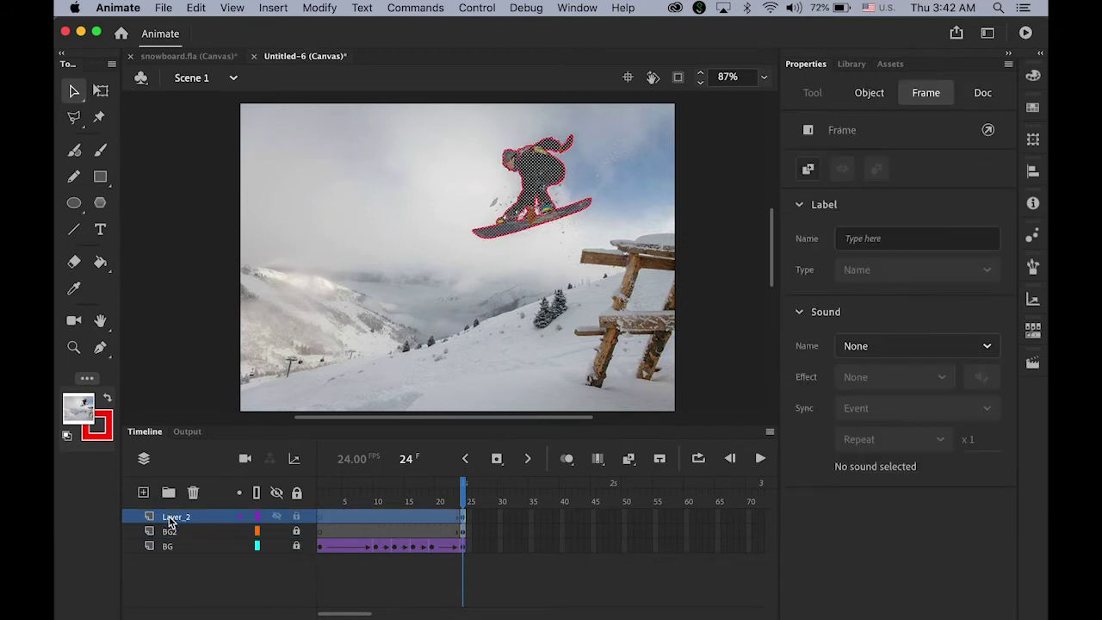
click(275, 517)
click(276, 517)
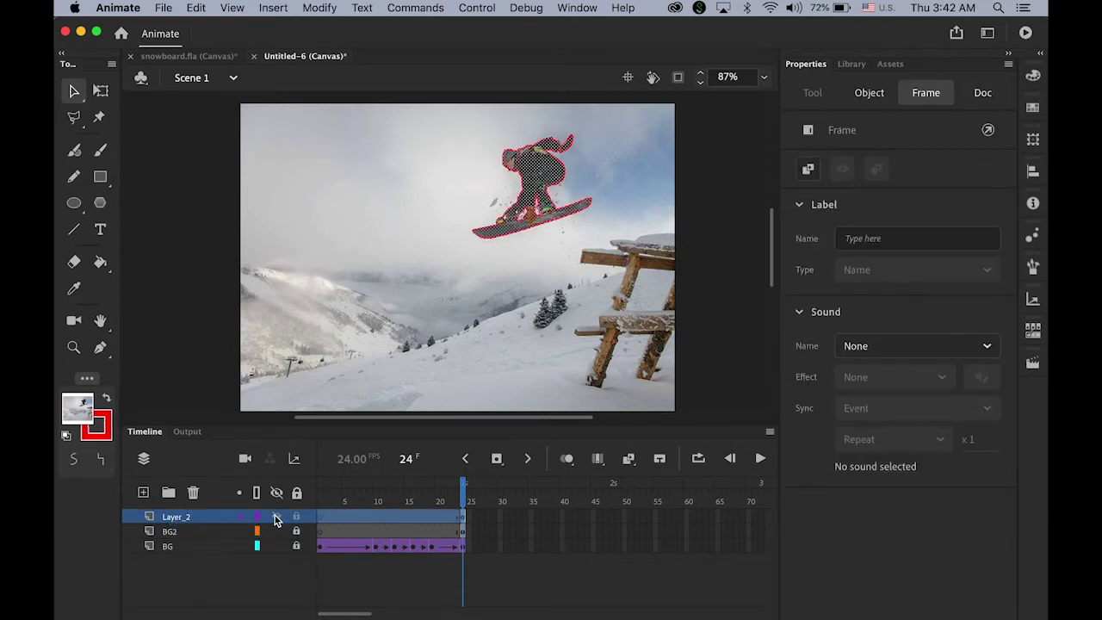
double_click(173, 517)
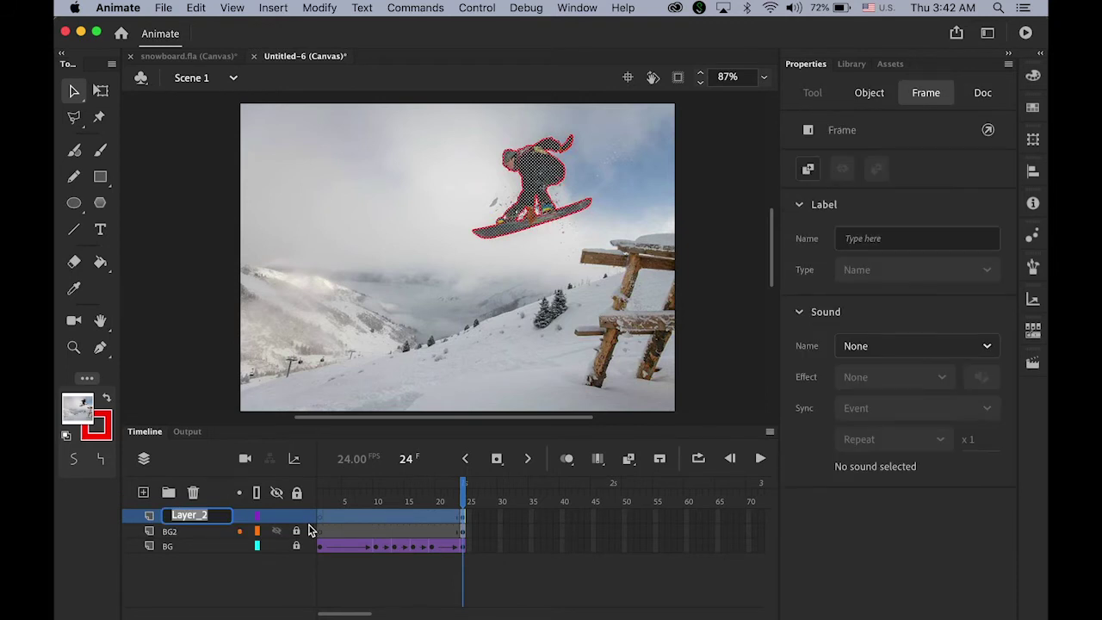
text(snow)
text(bo)
text(arder)
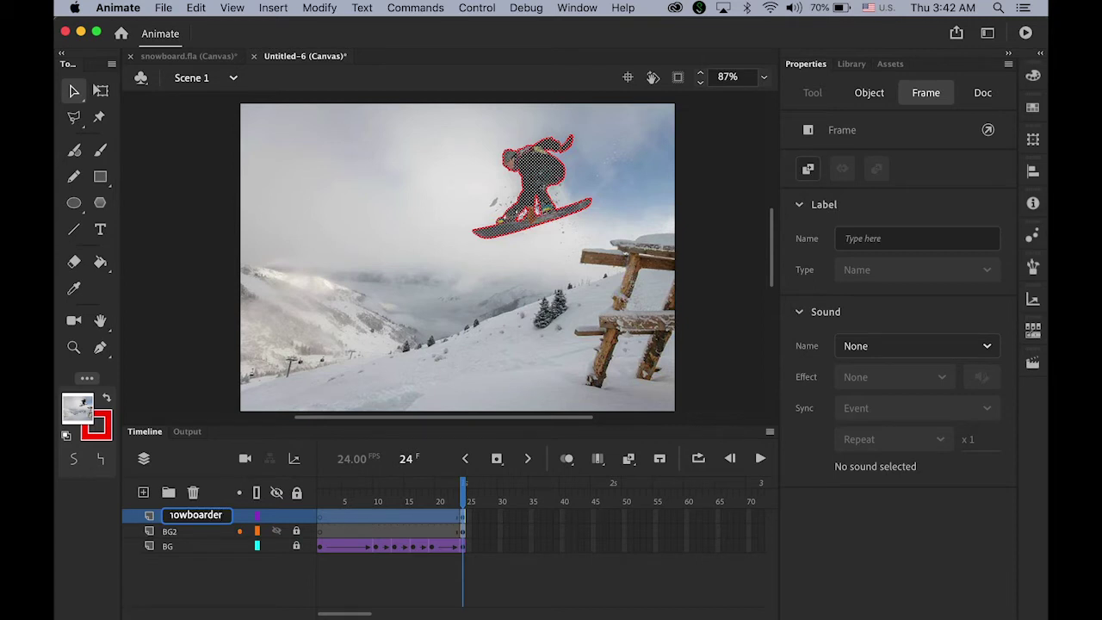
key(Return)
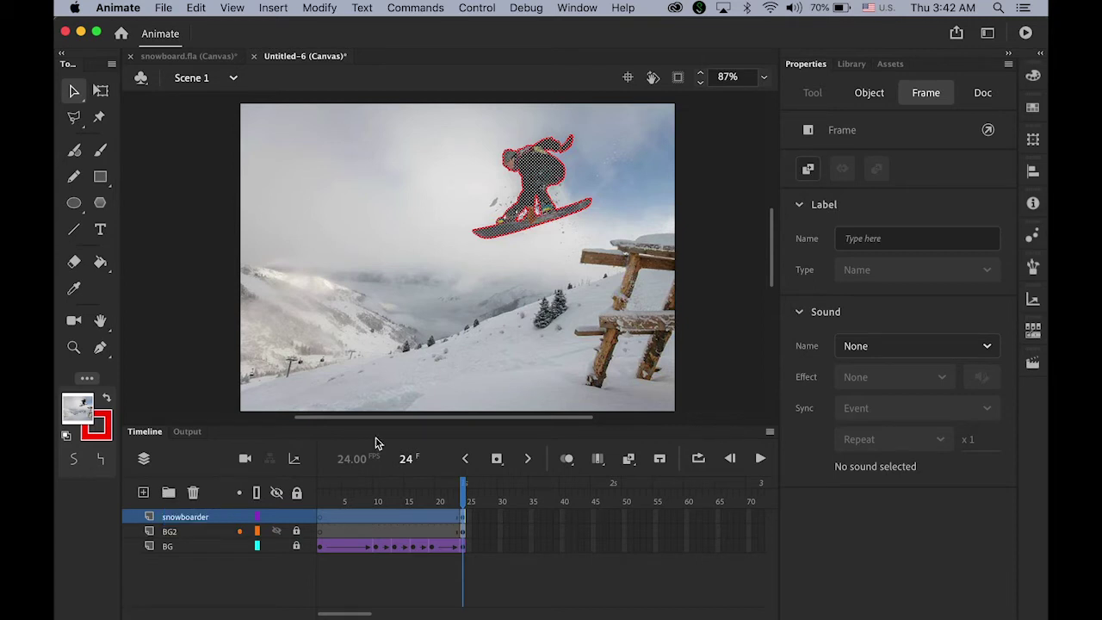
Select only the red outline strokes around the snowboarder and cut them from the snowboarder layer.
click(733, 307)
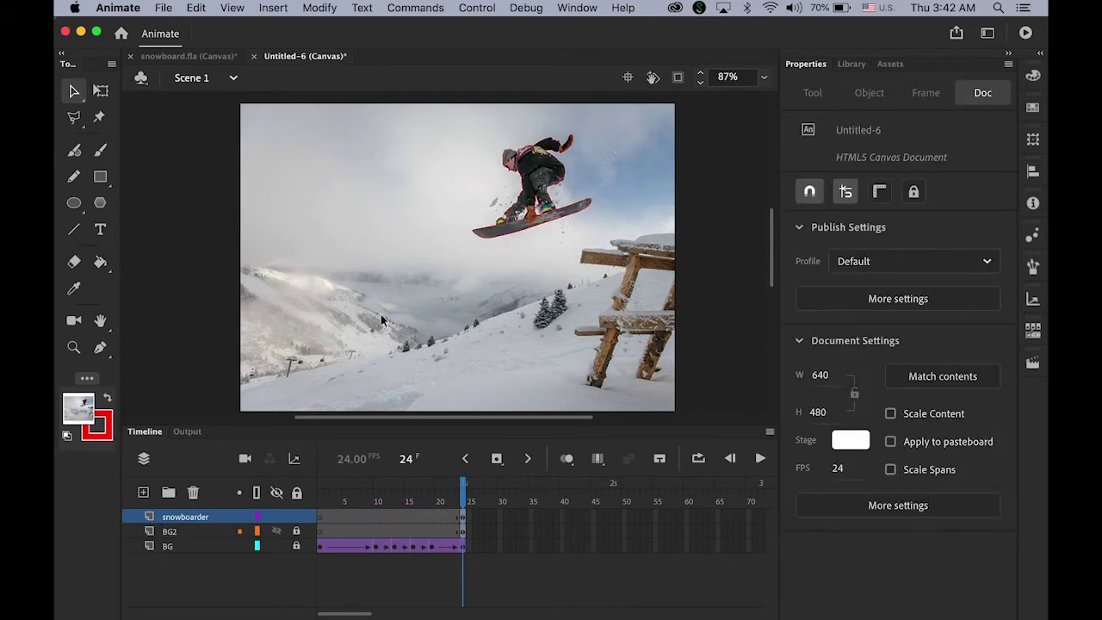
click(556, 161)
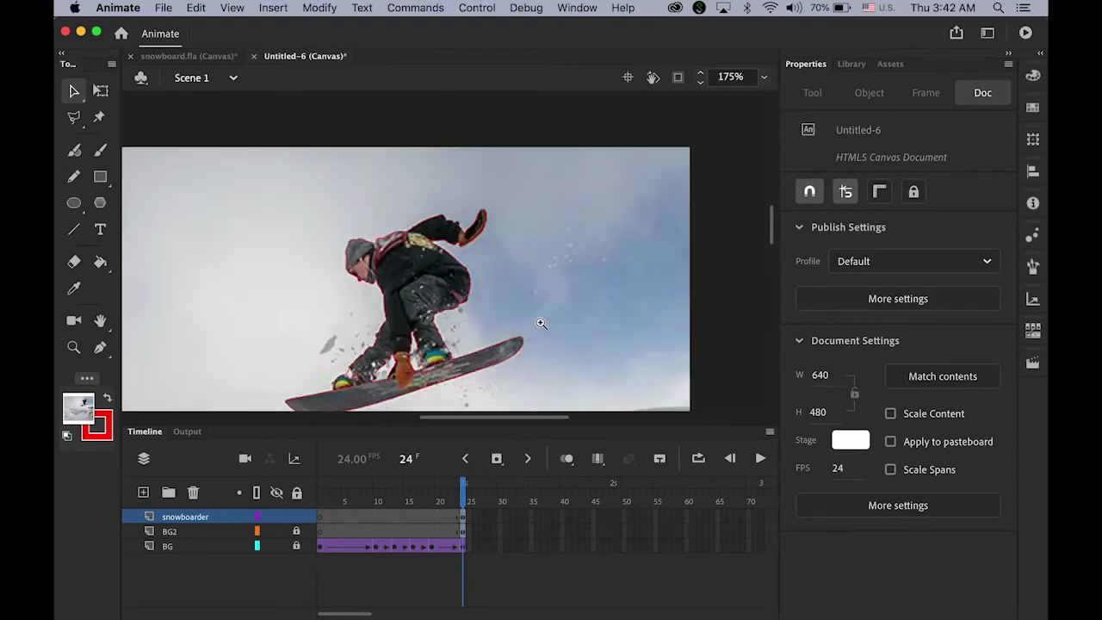
click(418, 282)
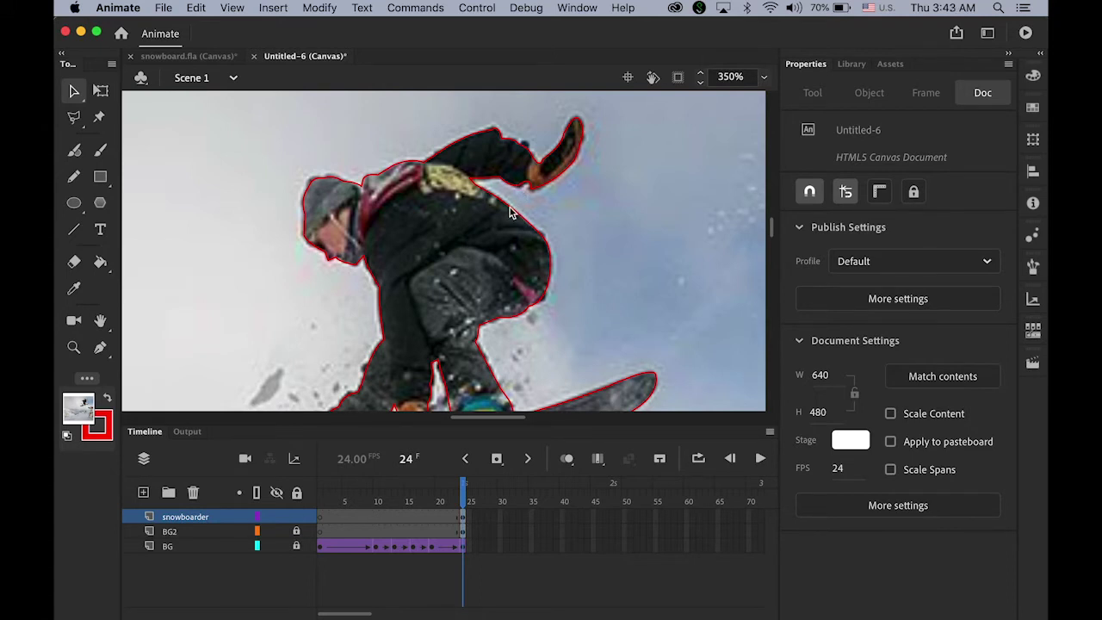
key(super+minus)
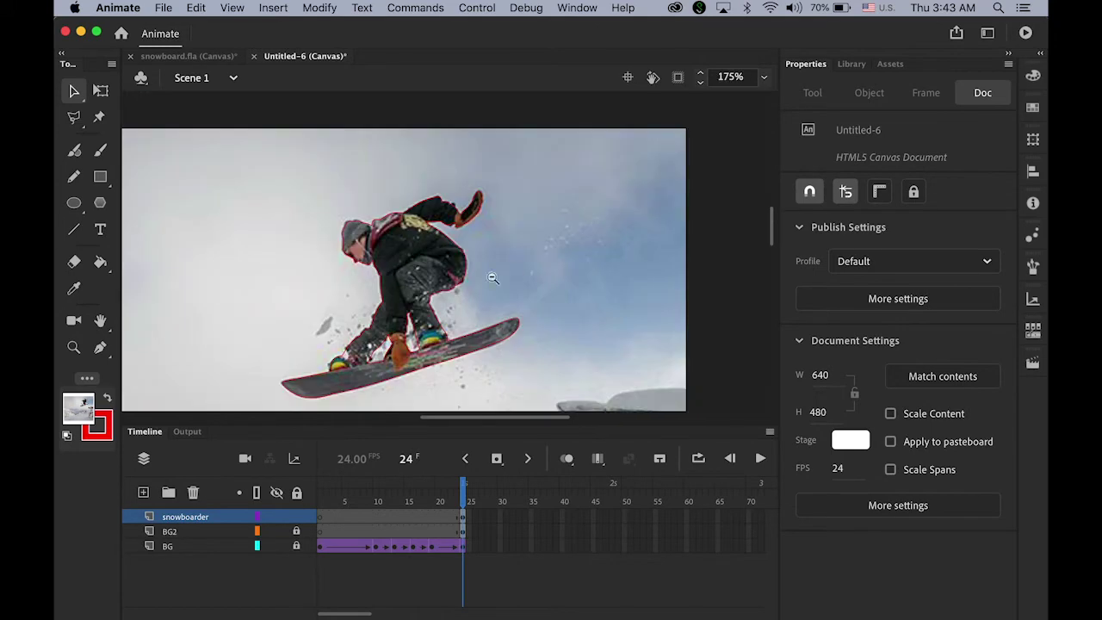
scroll(394, 210, down, 2)
drag(394, 210, 396, 212)
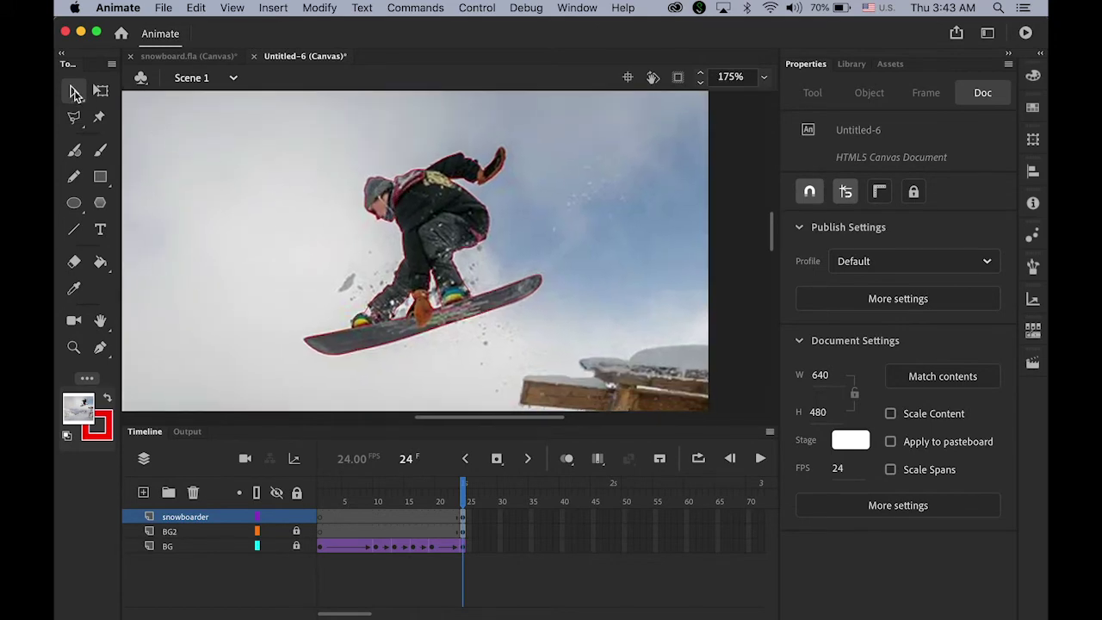
mouse_move(231, 122)
mouse_down()
mouse_move(414, 246)
mouse_move(617, 362)
mouse_move(635, 385)
mouse_up()
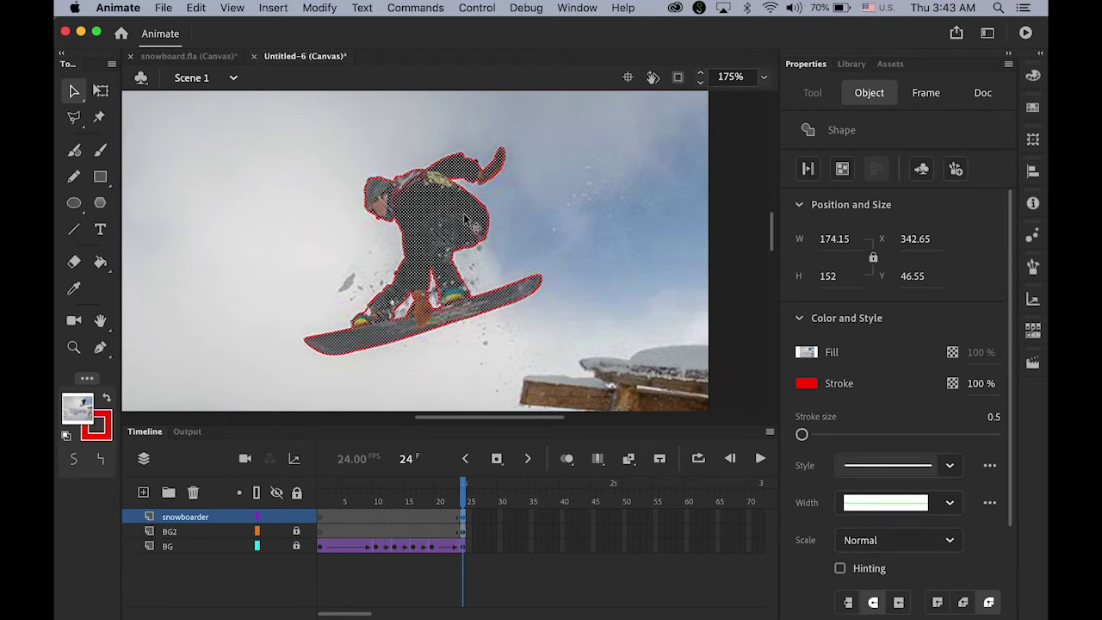
key(super+h)
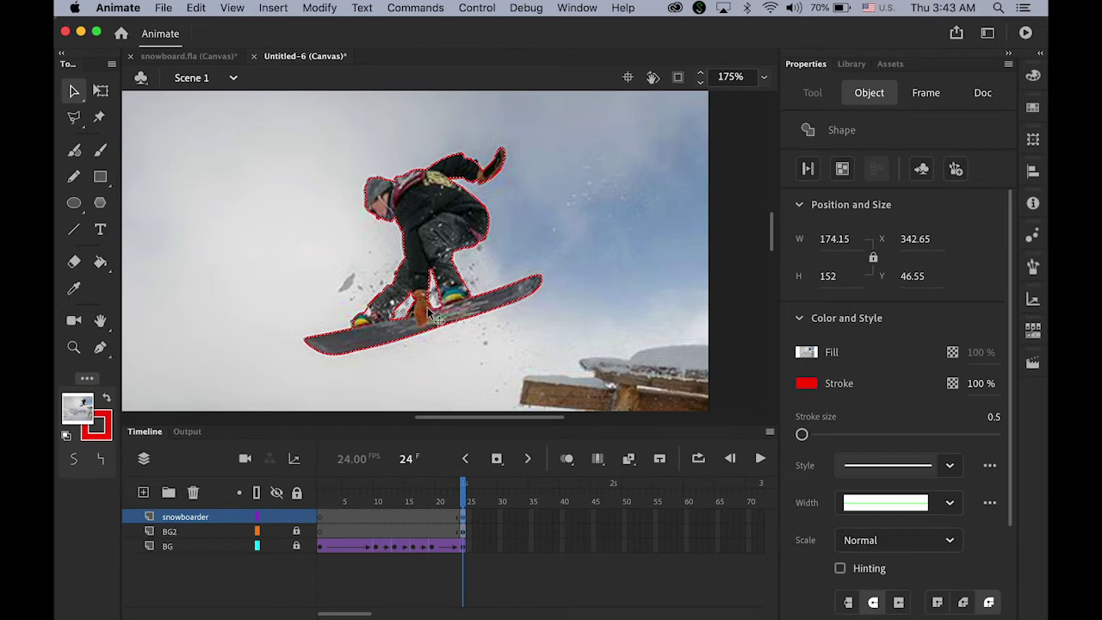
double_click(403, 314)
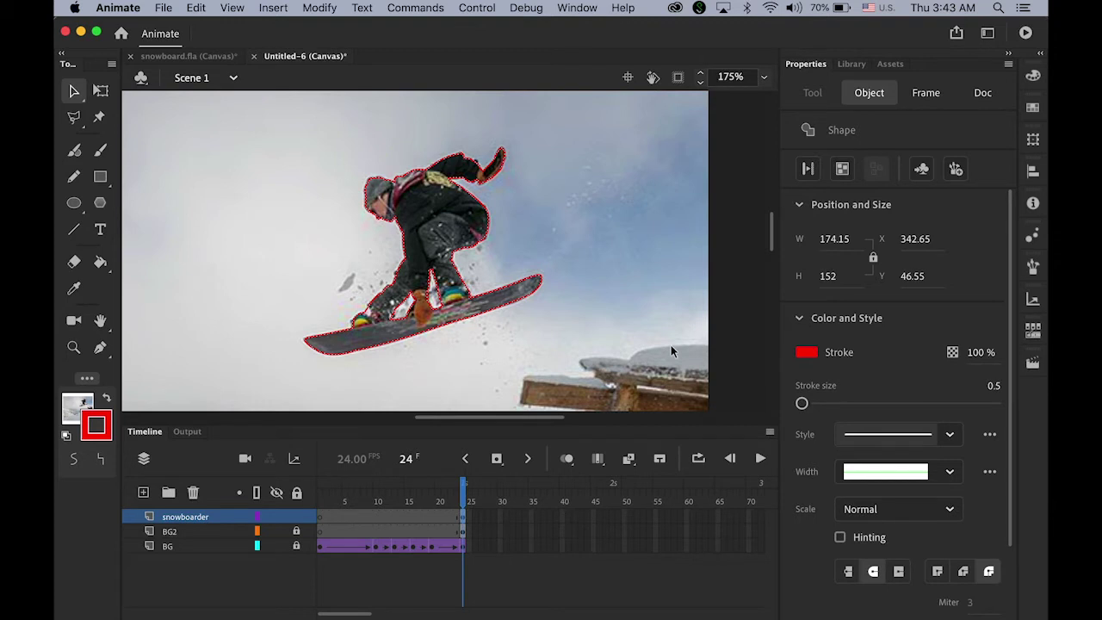
click(196, 8)
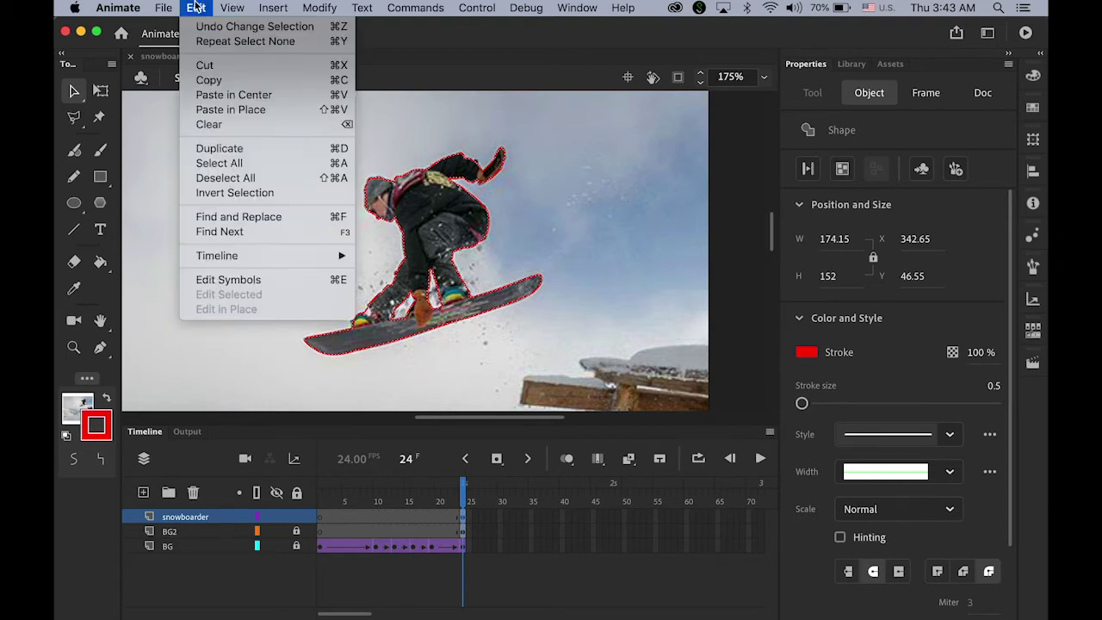
click(223, 66)
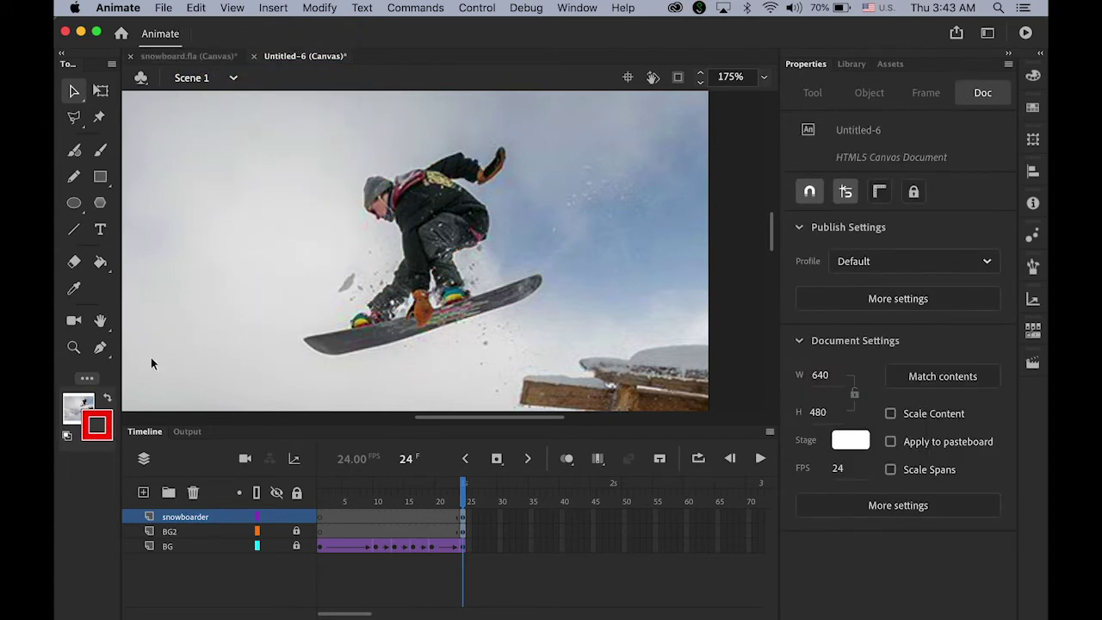
Paste the cut red outline in place into a blank keyframe at frame 24 of a new layer above snowboarder.
click(143, 494)
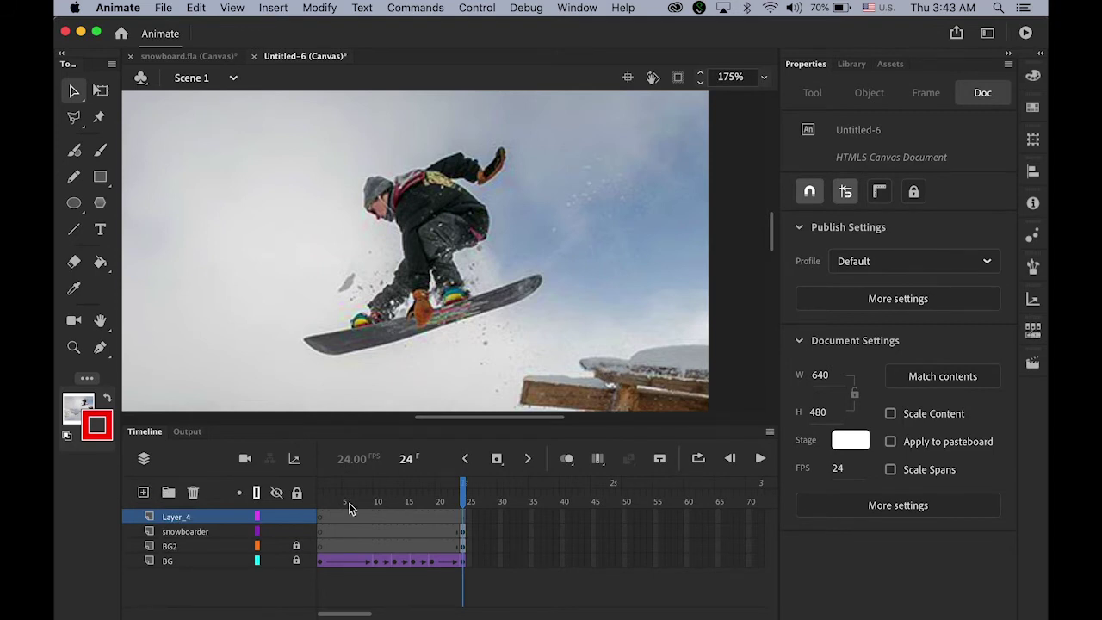
click(463, 517)
click(266, 8)
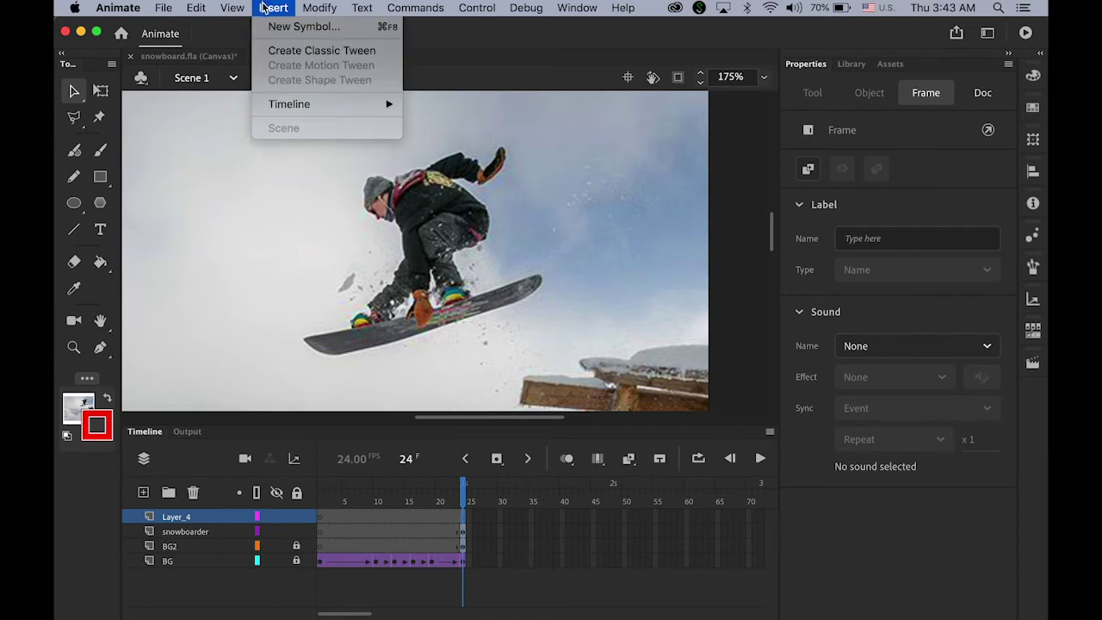
mouse_move(322, 101)
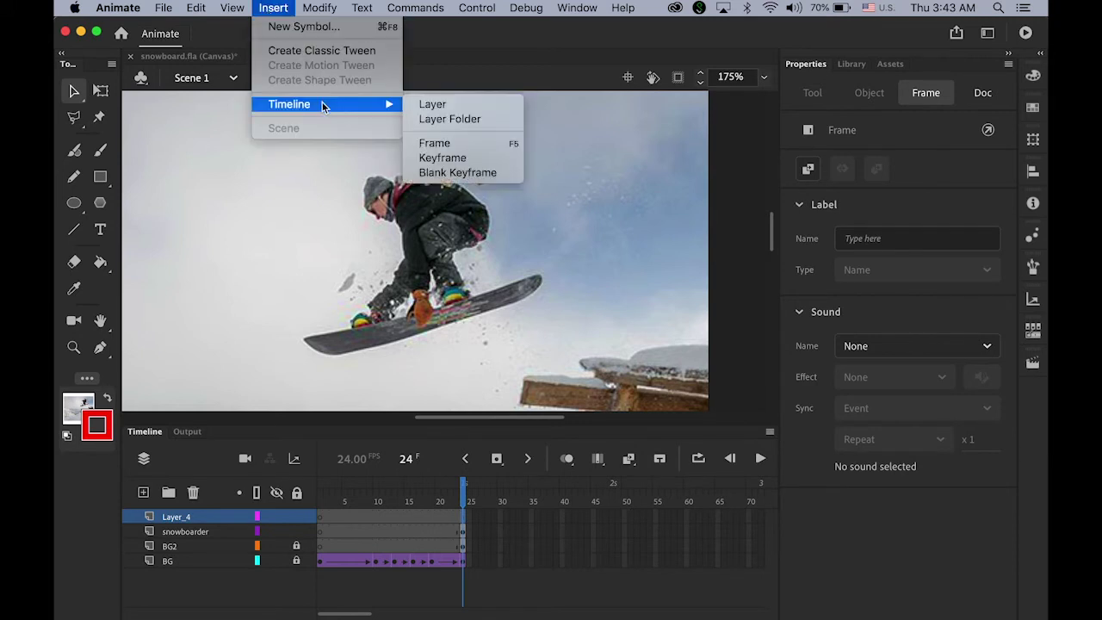
click(500, 173)
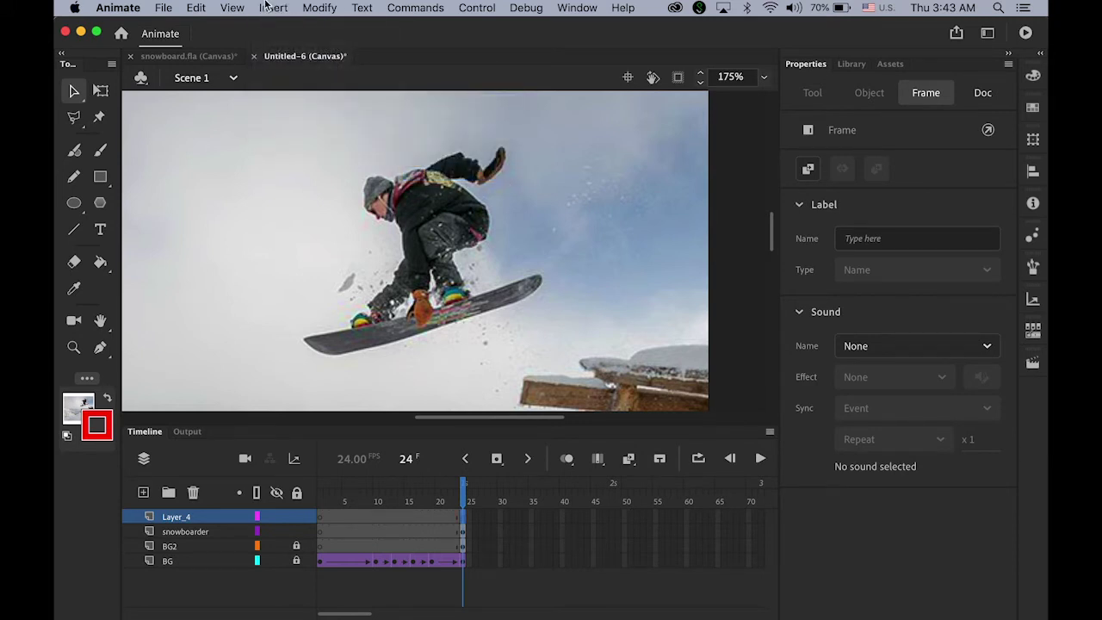
click(196, 8)
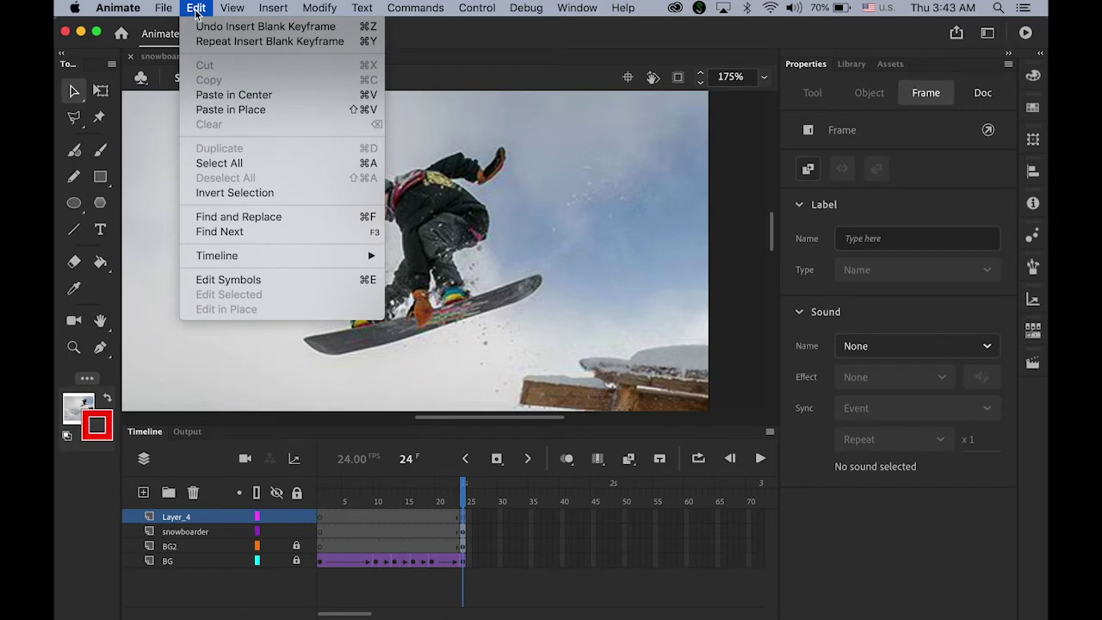
click(267, 109)
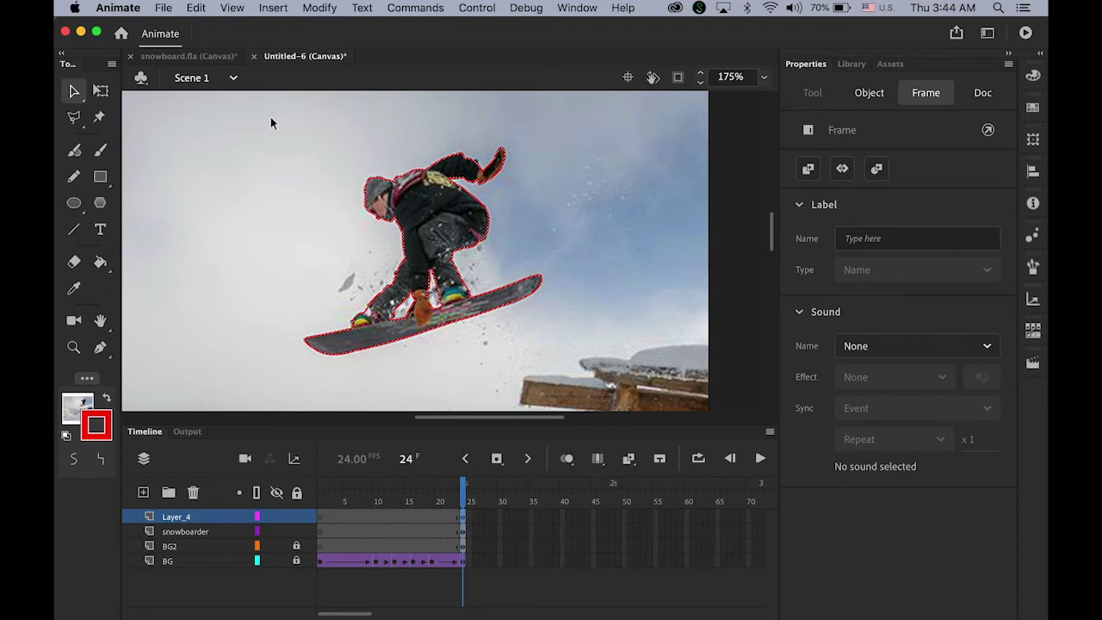
Fill the snowboarder outline with solid black using the Paint Bucket, and delete the red outline strokes.
click(100, 267)
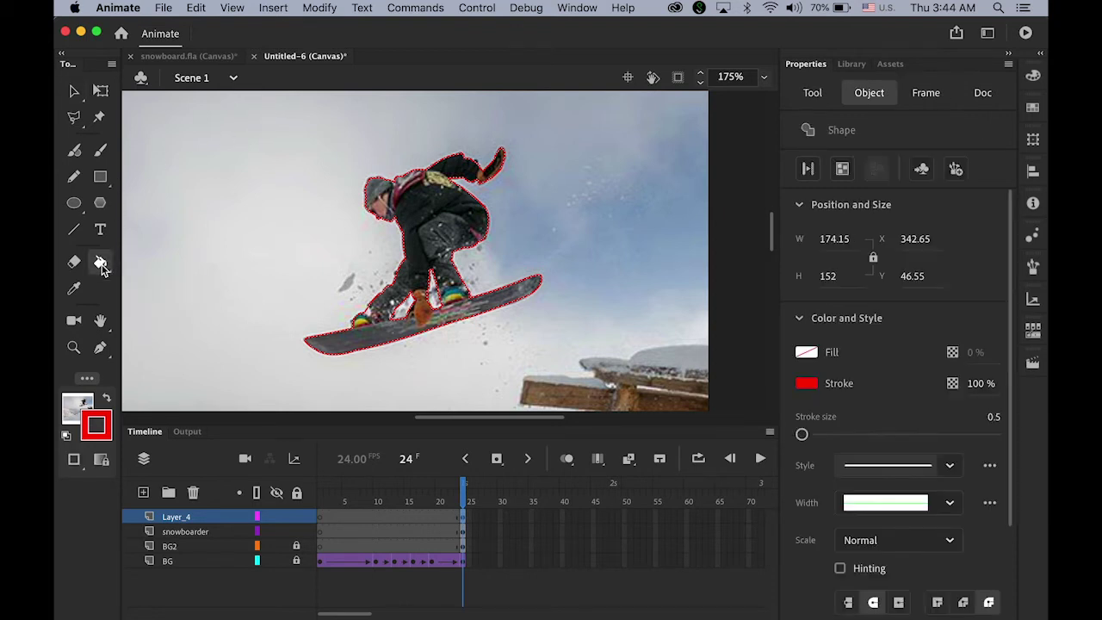
click(73, 408)
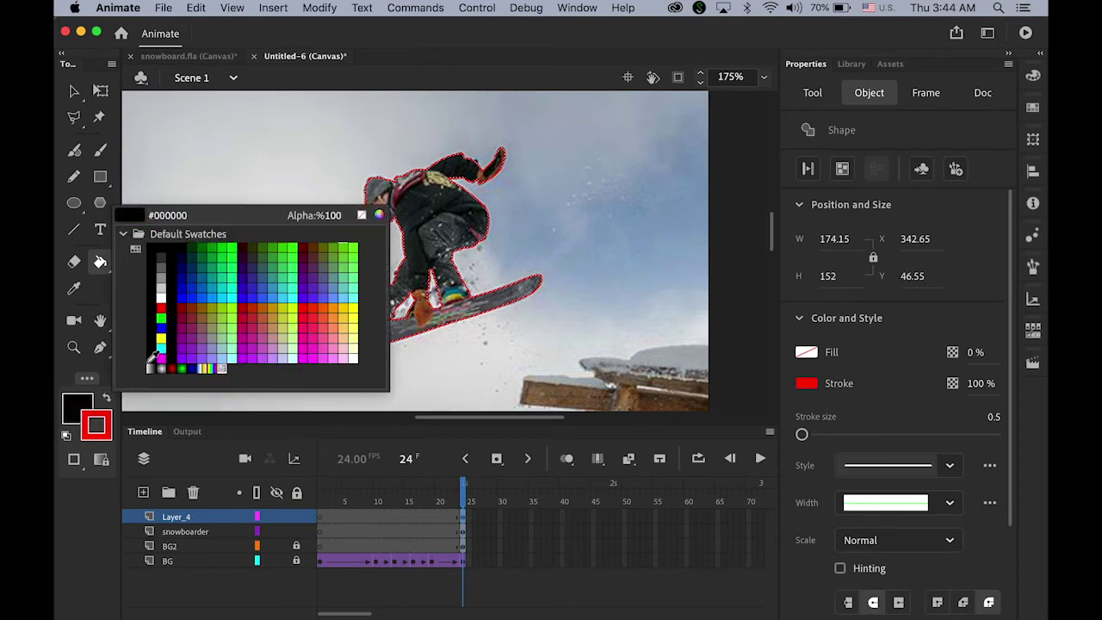
click(152, 366)
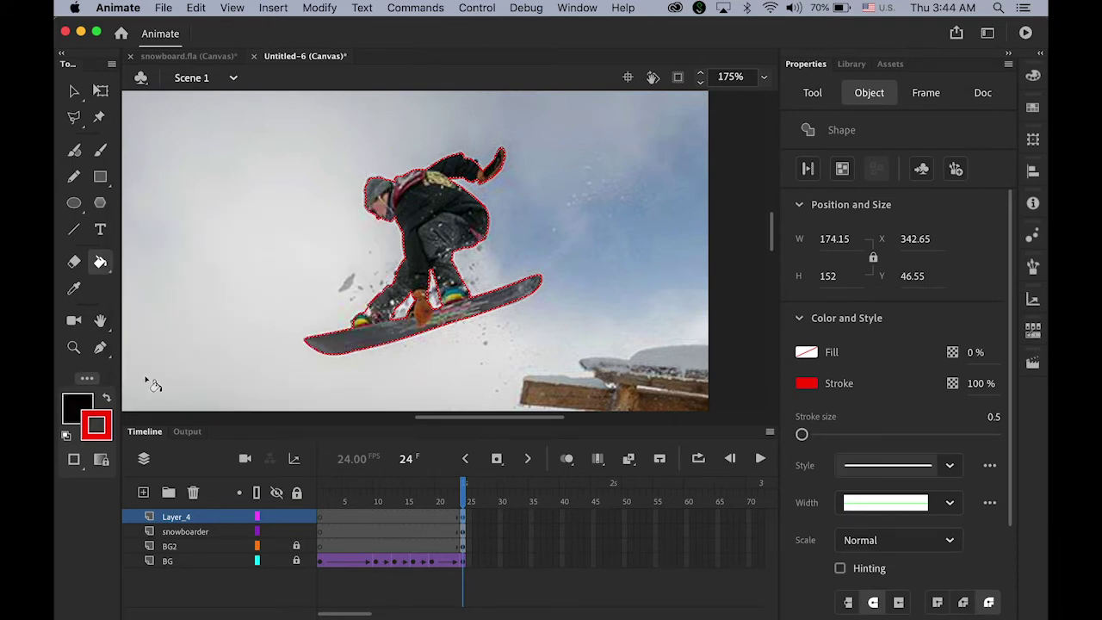
click(429, 226)
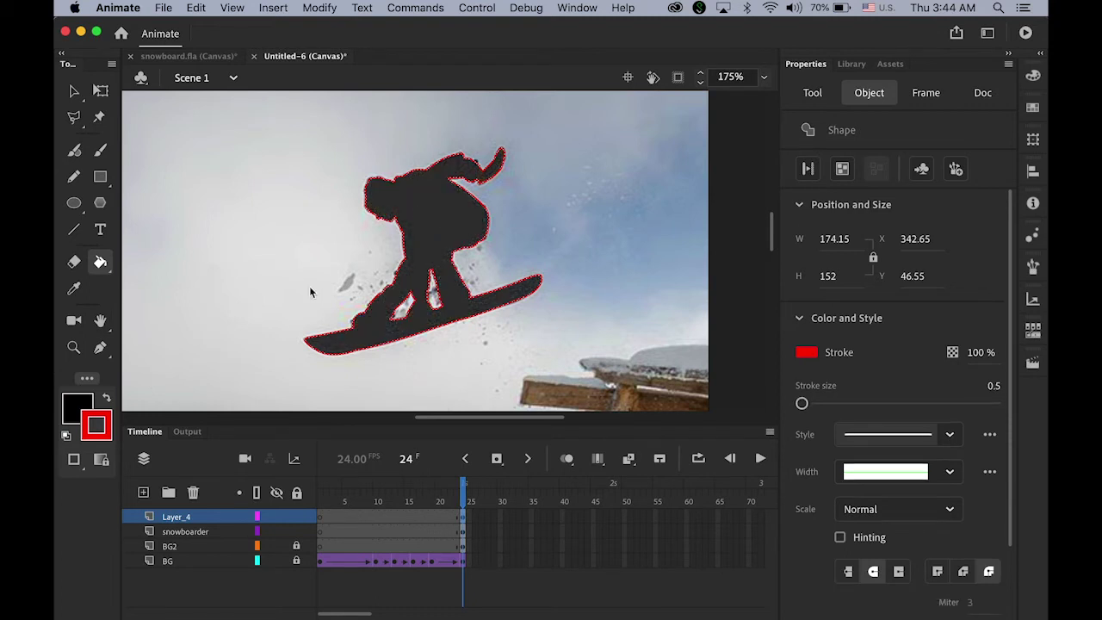
click(79, 407)
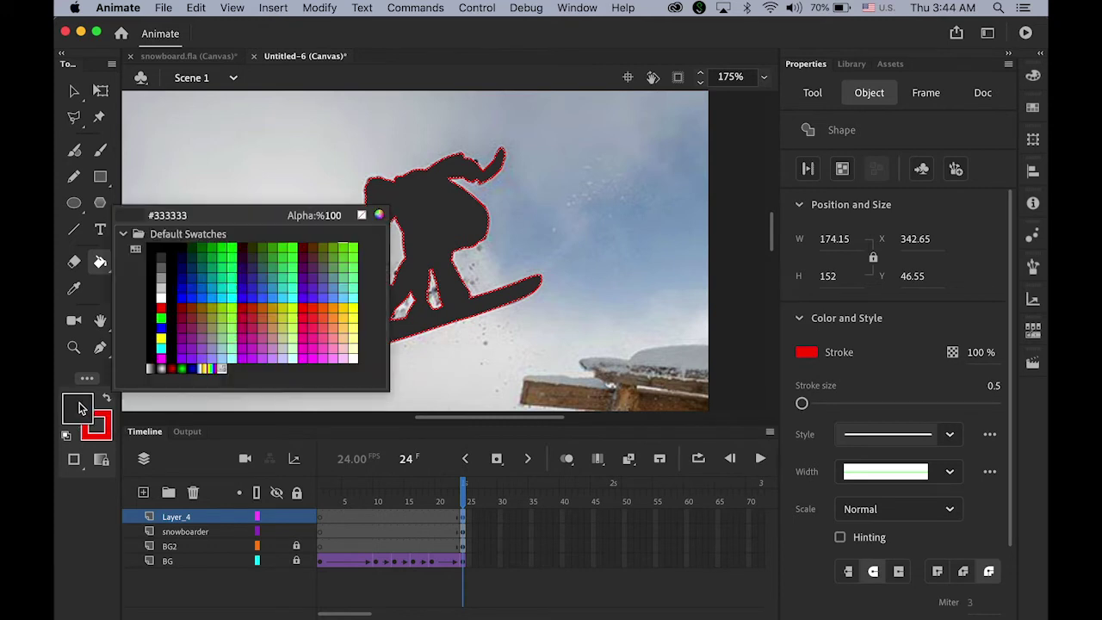
click(153, 355)
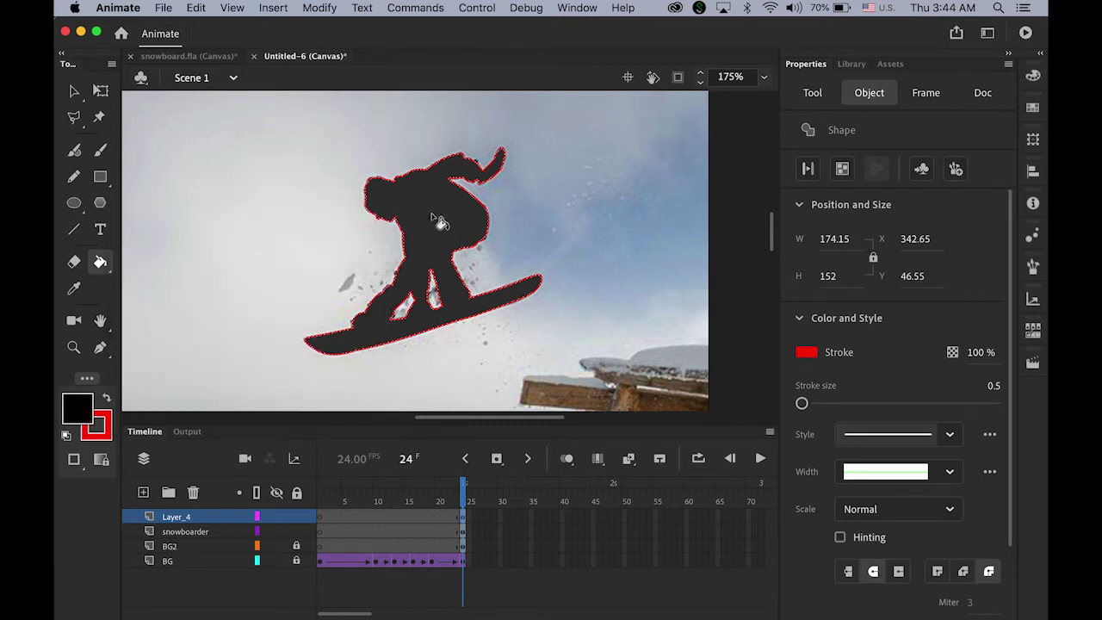
click(432, 216)
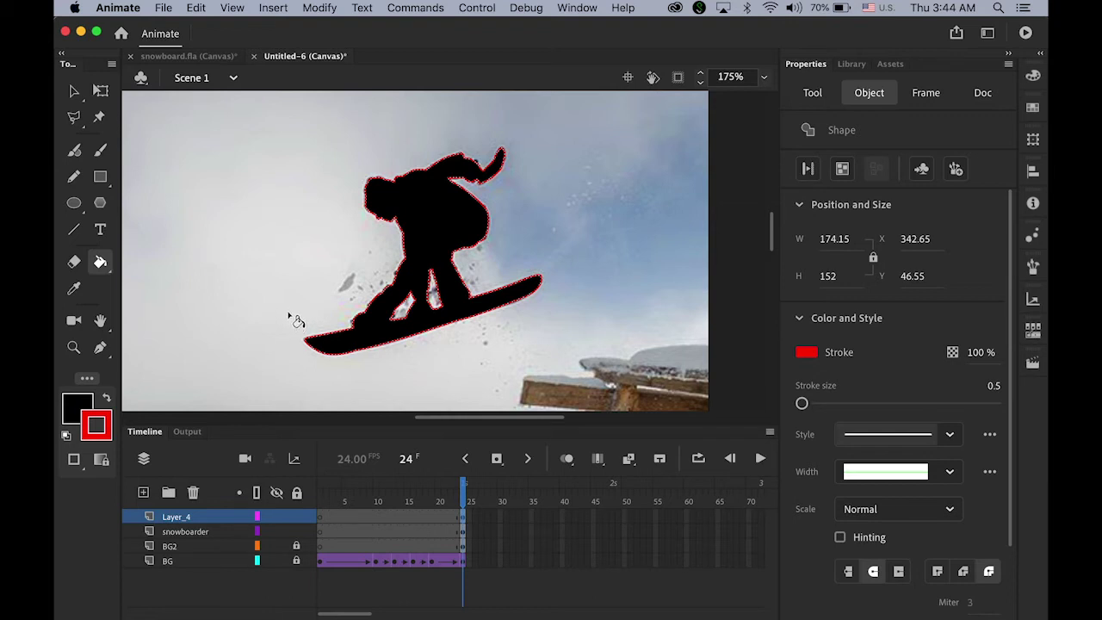
key(Delete)
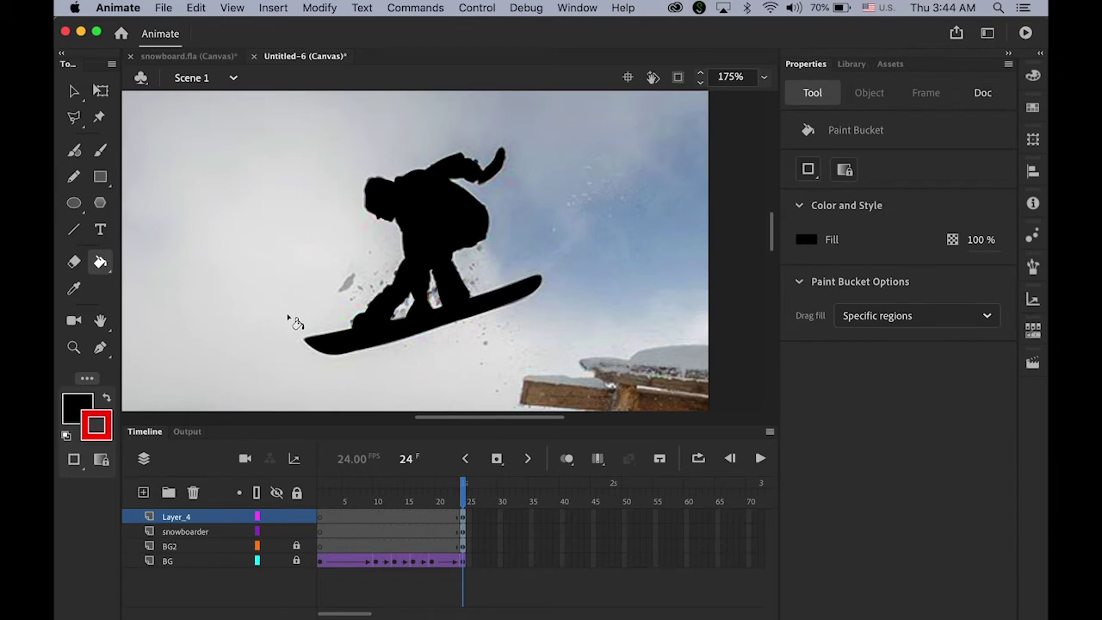
Rename Layer_4, which holds the black silhouette, as snowboarder_black.
click(74, 92)
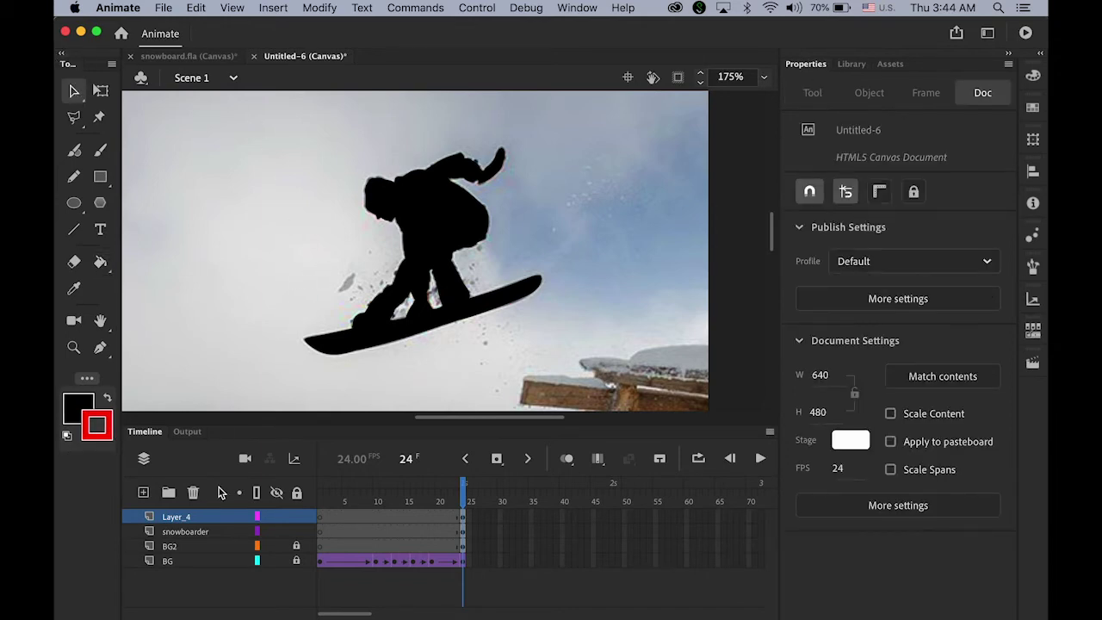
double_click(177, 516)
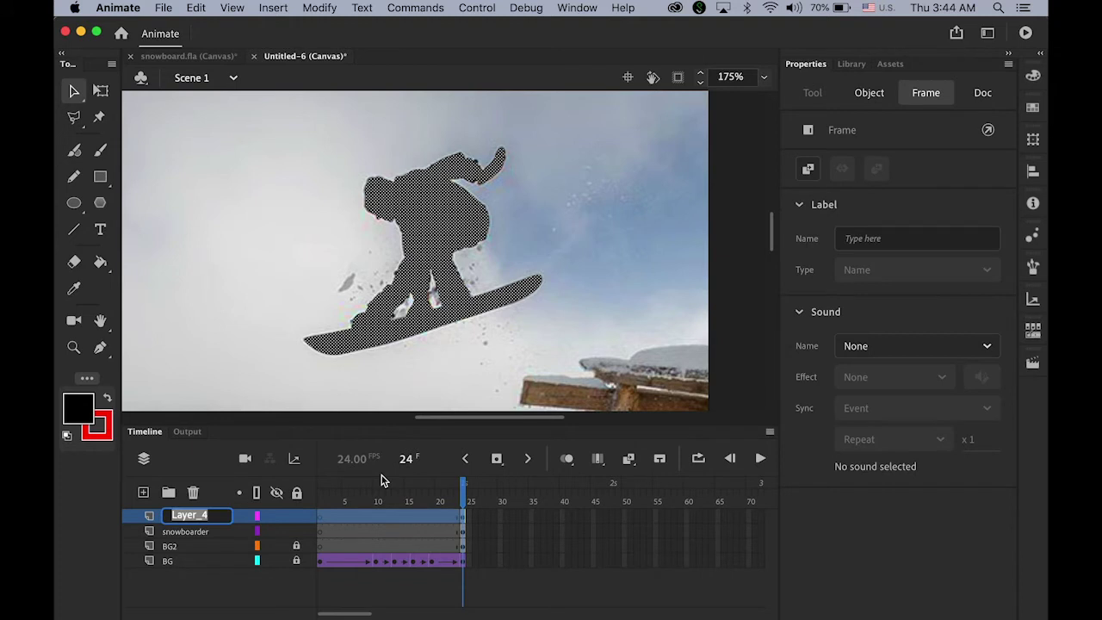
text(snowbo)
text(arder)
text(_ba)
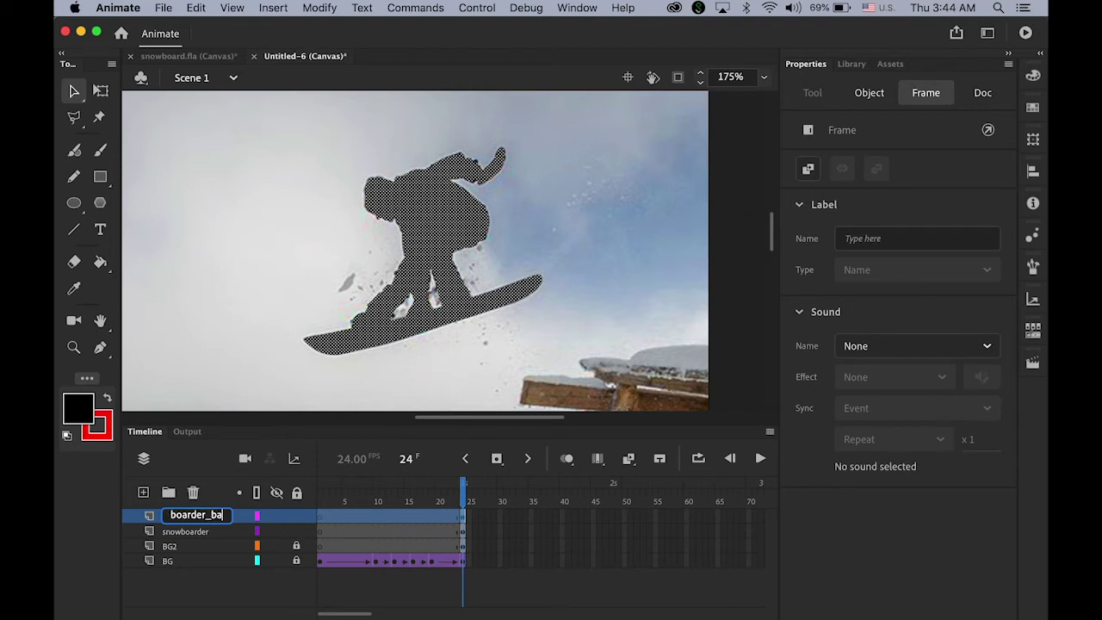
key(BackSpace)
text(lack)
key(Return)
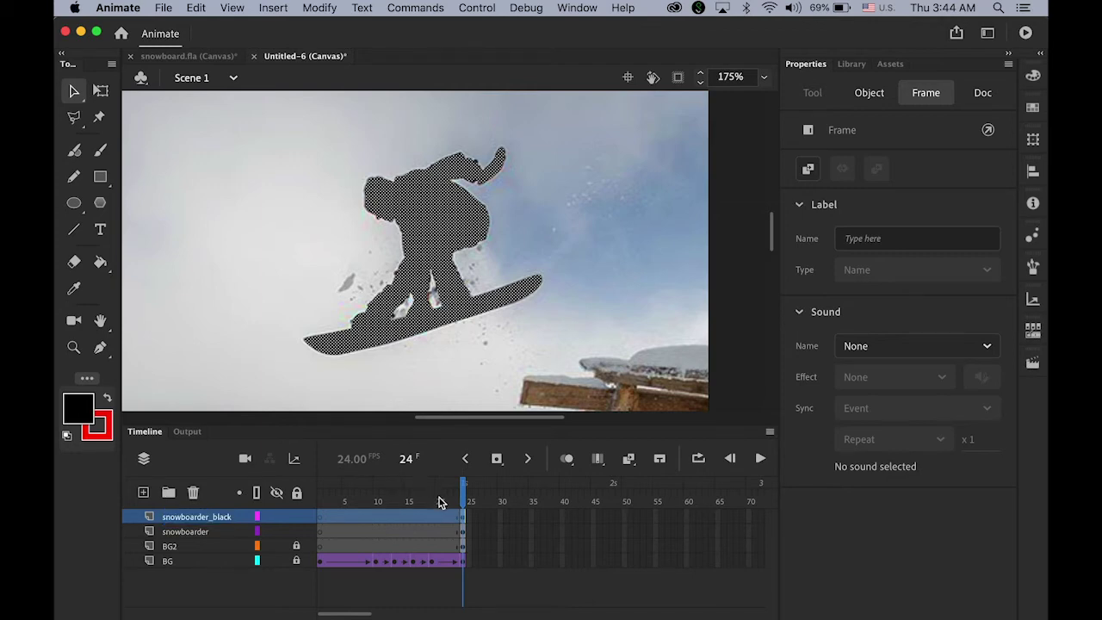
Hide the snowboarder_black layer, and unlock the BG2 layer with its frame 24 selected.
mouse_move(468, 504)
mouse_down()
mouse_move(319, 499)
mouse_move(465, 495)
mouse_up()
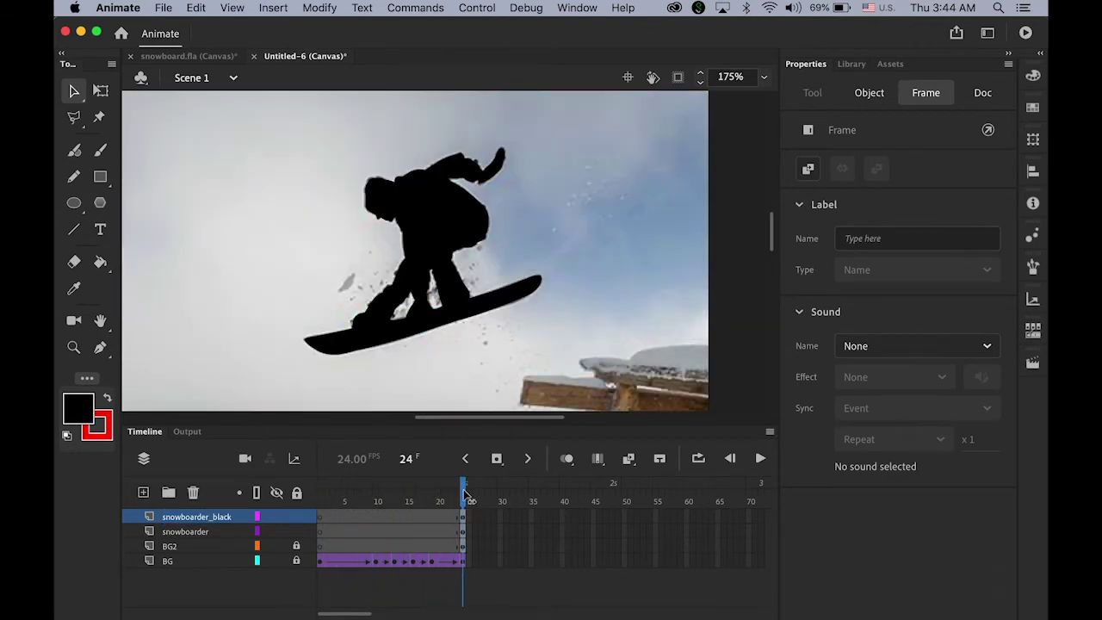
click(277, 517)
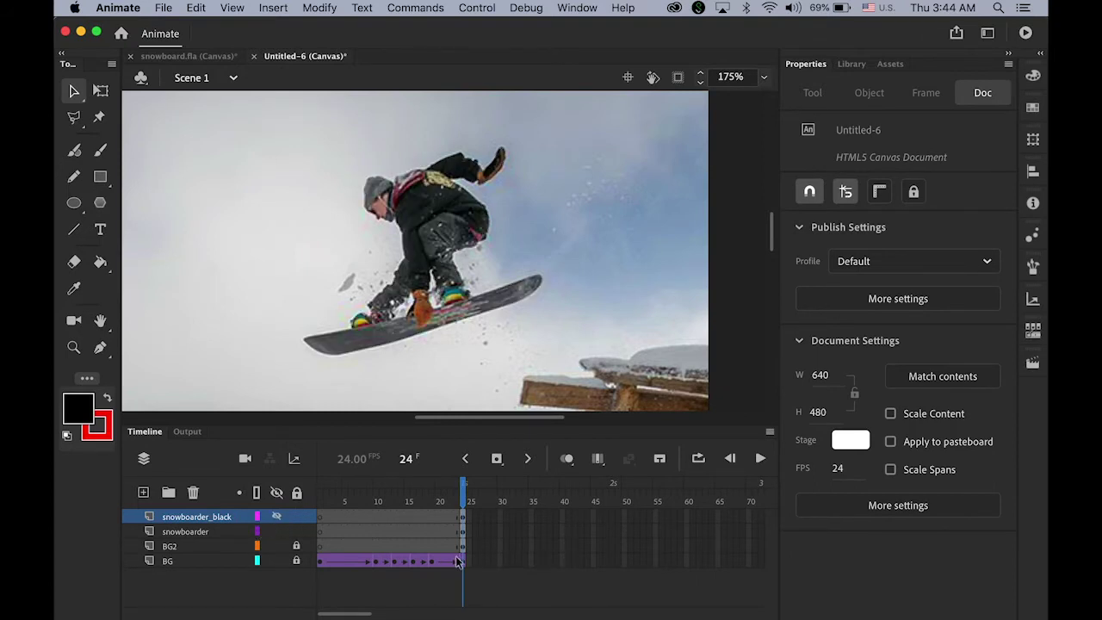
key(Return)
click(465, 546)
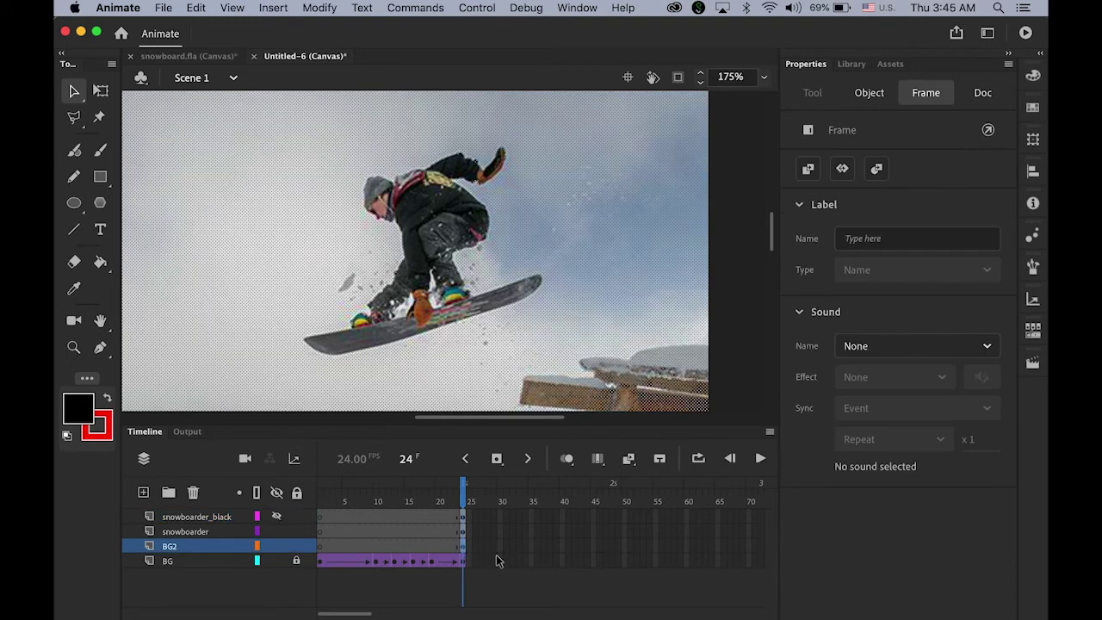
Create a classic tween on the BG2 layer from its keyframe at frame 24.
double_click(100, 323)
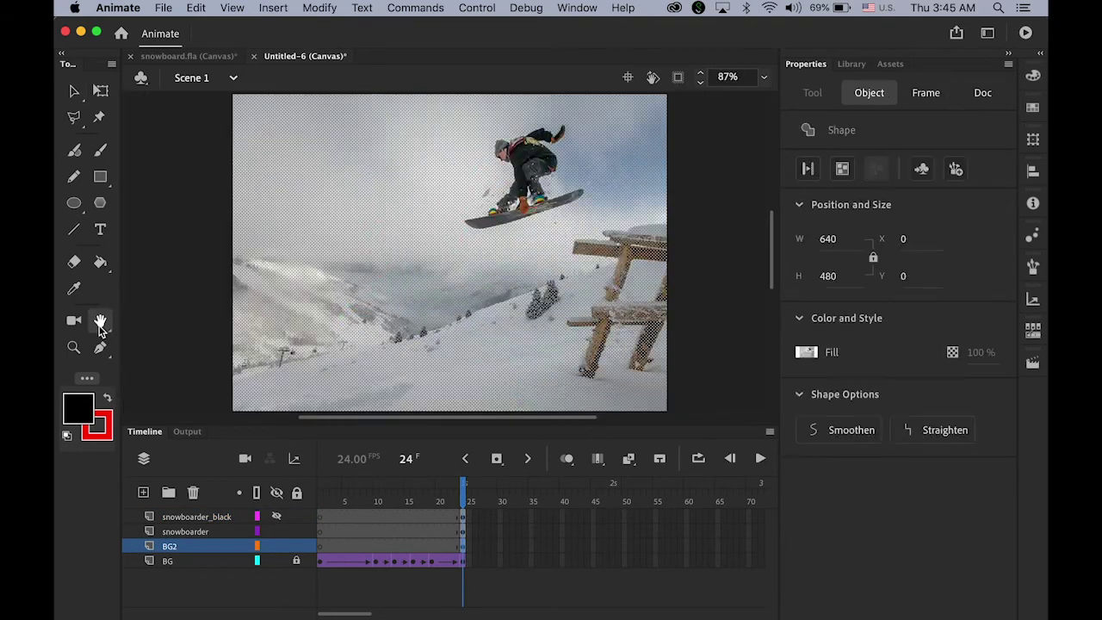
click(73, 93)
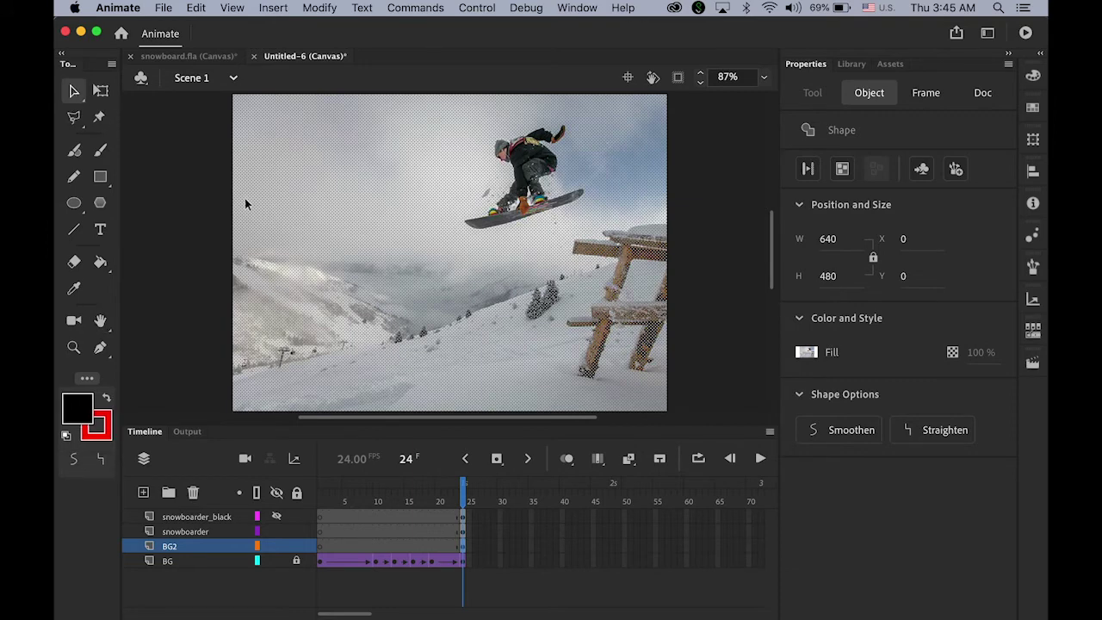
click(465, 554)
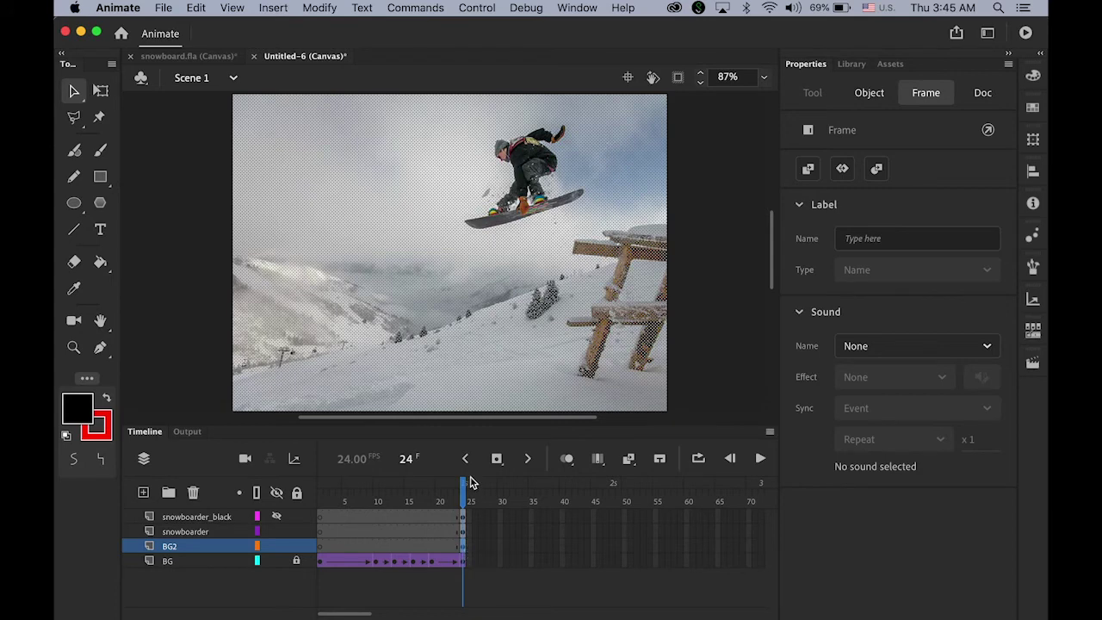
click(275, 8)
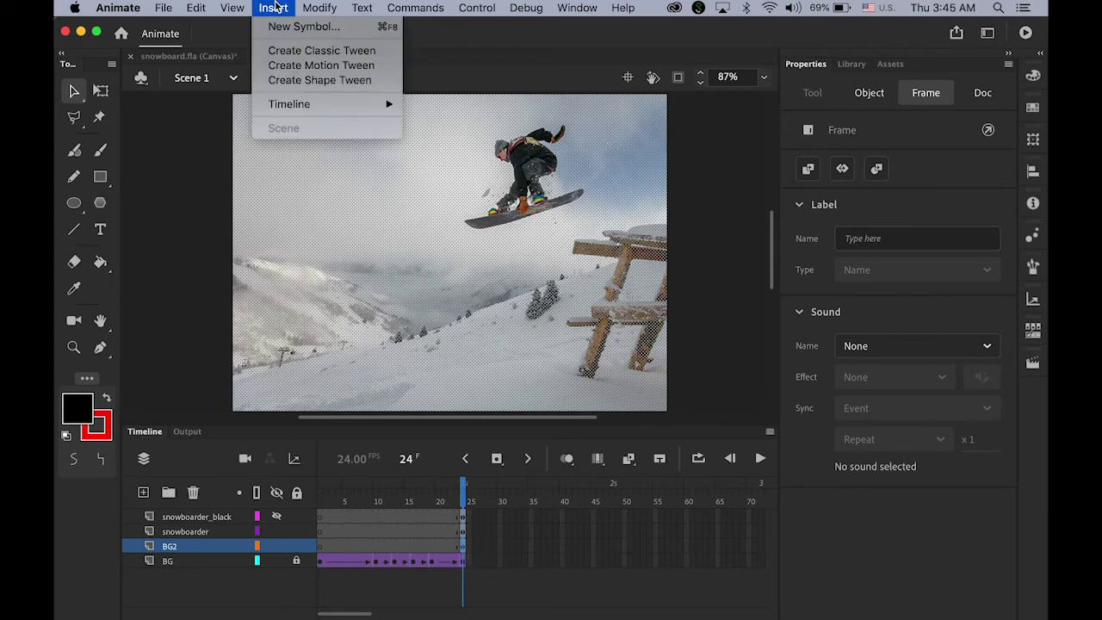
click(300, 57)
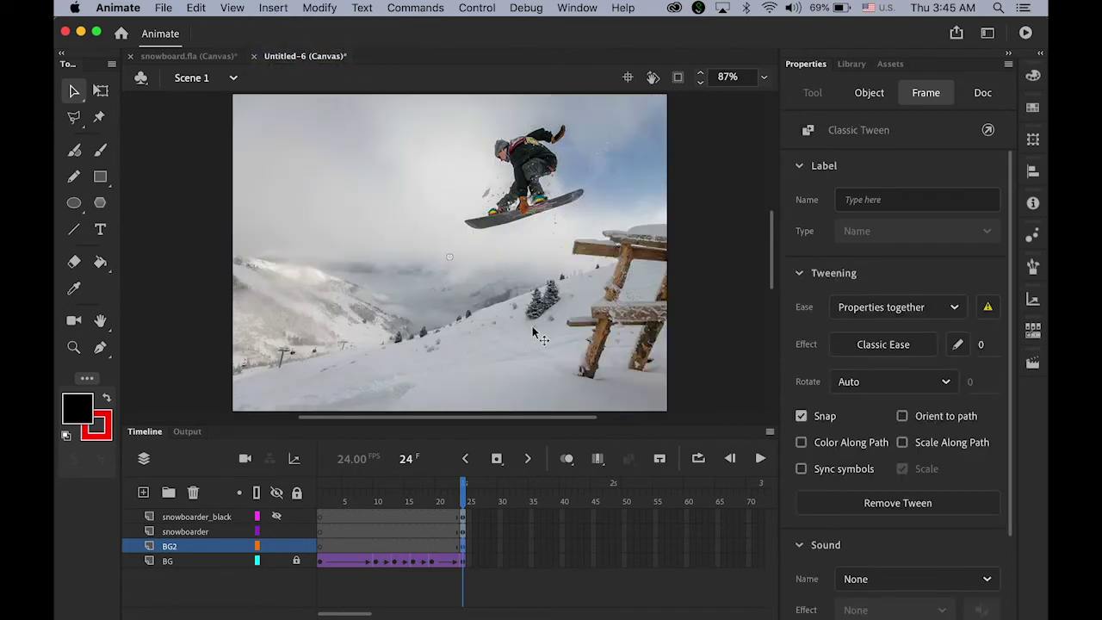
Insert a keyframe at frame 48 of the BG2 layer and set the background instance's Alpha to 0% there.
click(613, 548)
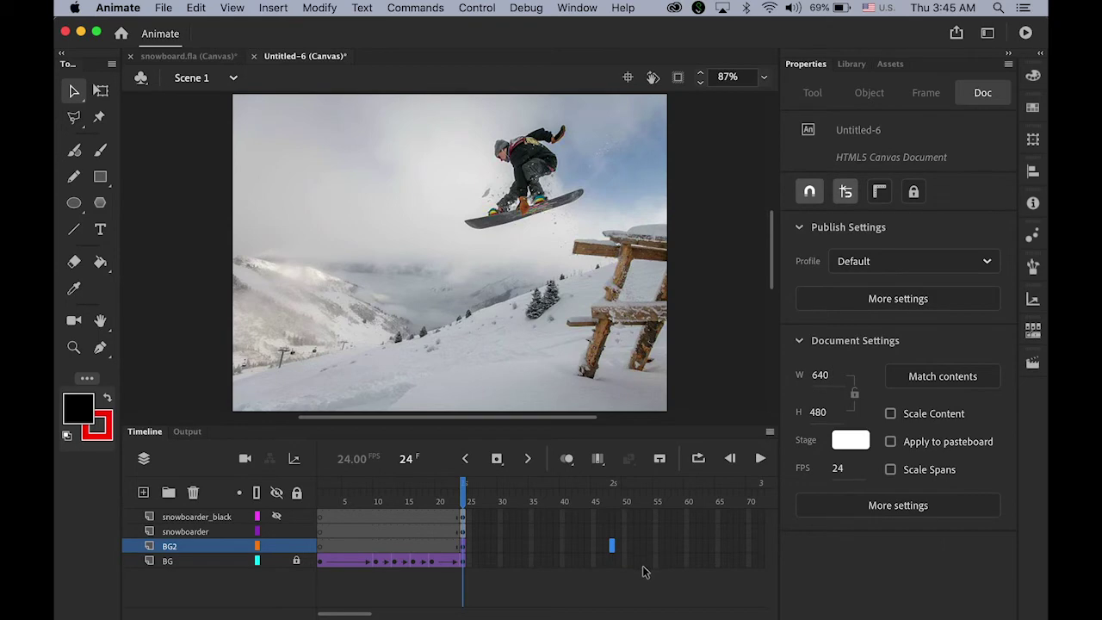
click(497, 458)
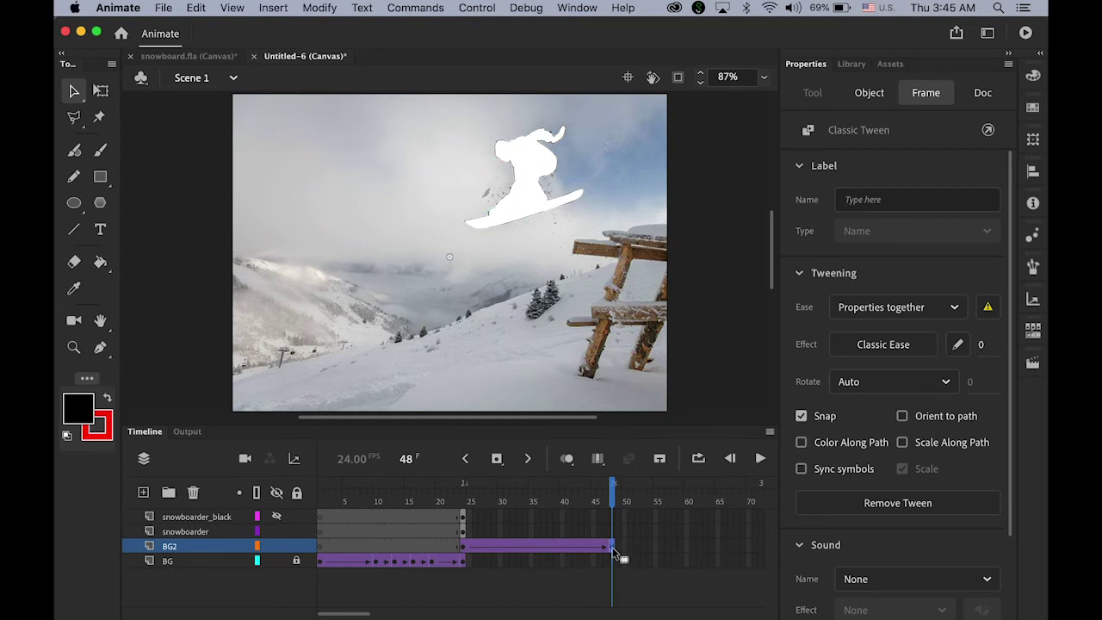
click(606, 379)
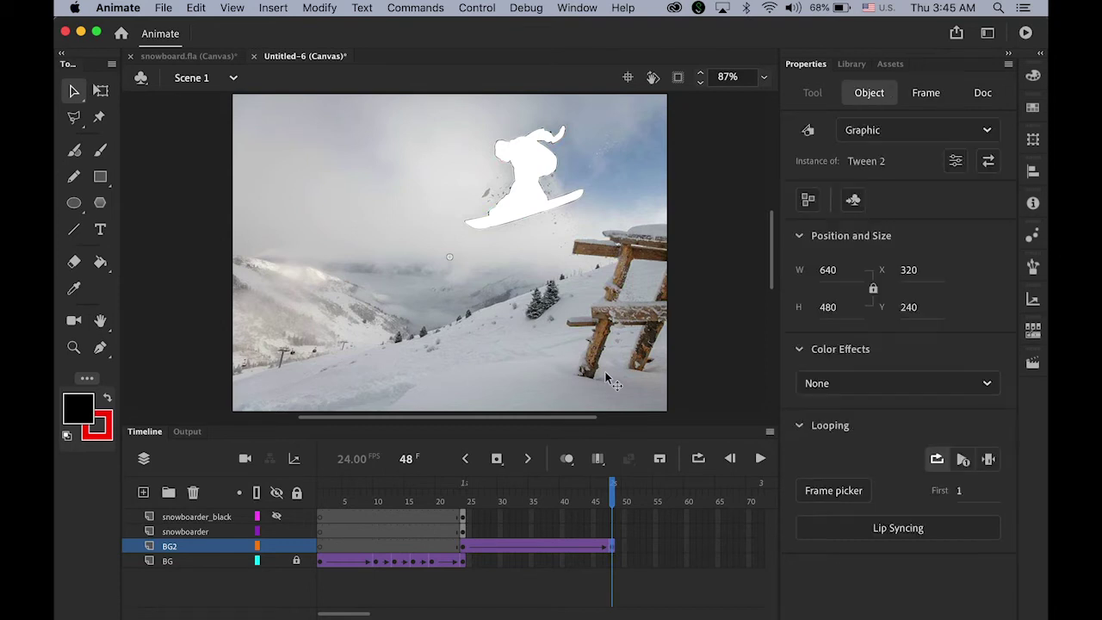
click(988, 387)
click(934, 516)
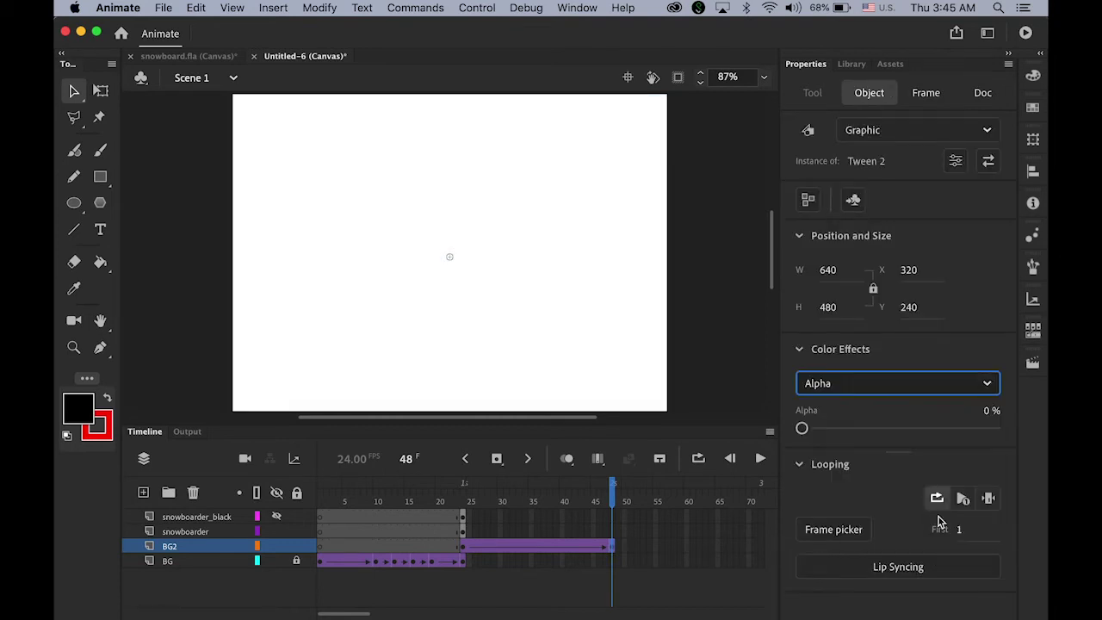
Insert a keyframe at frame 48 of the snowboarder layer so the cut-out extends to that frame.
drag(619, 500, 466, 525)
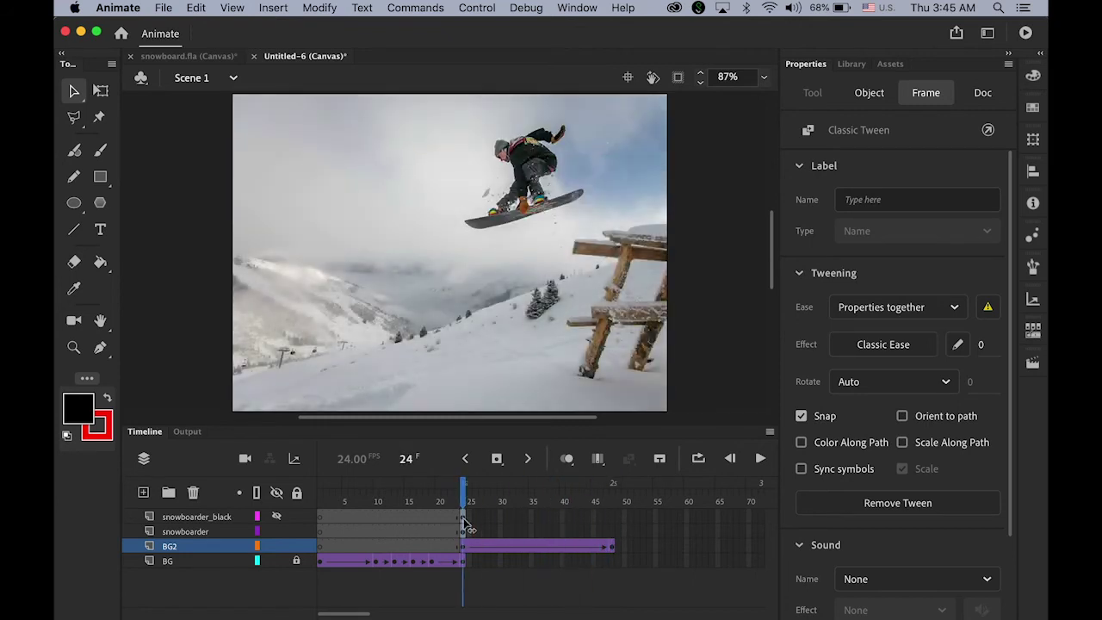
click(479, 365)
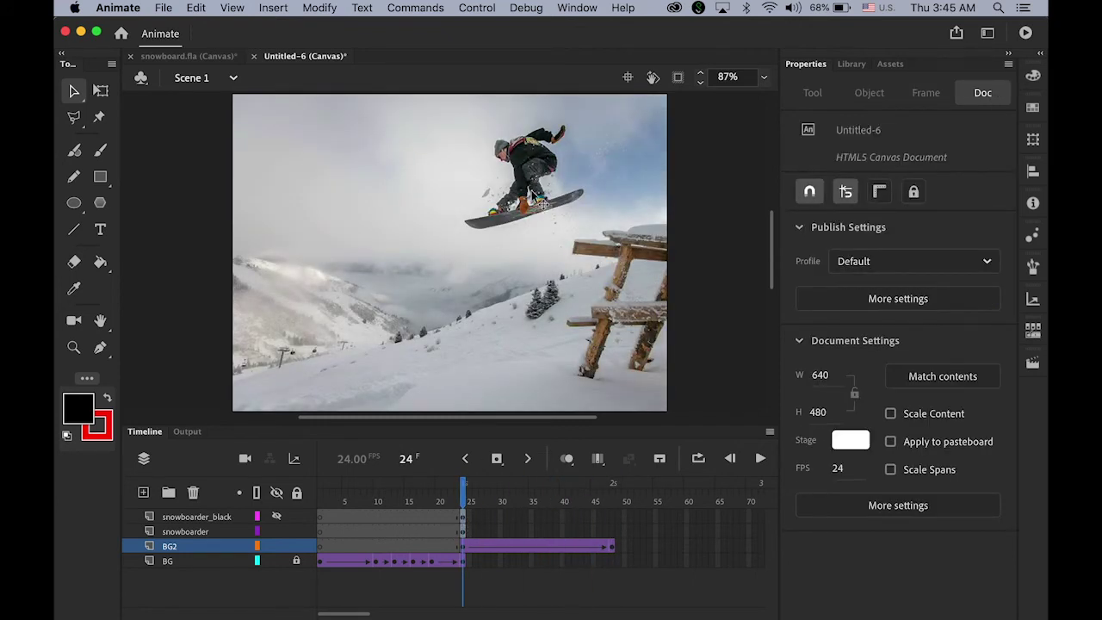
click(187, 532)
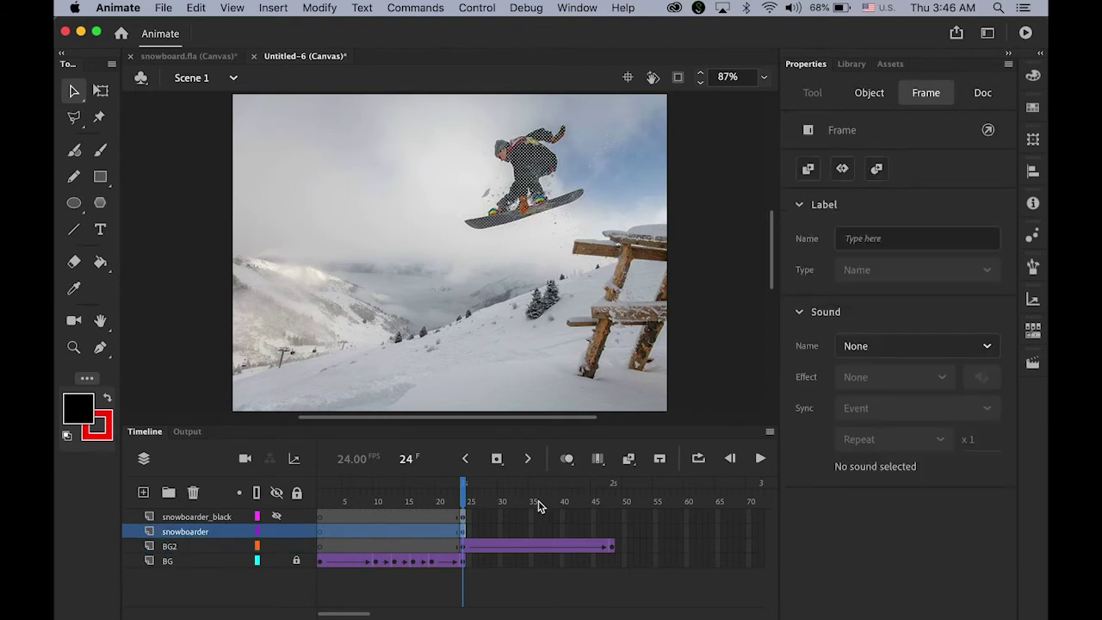
click(614, 537)
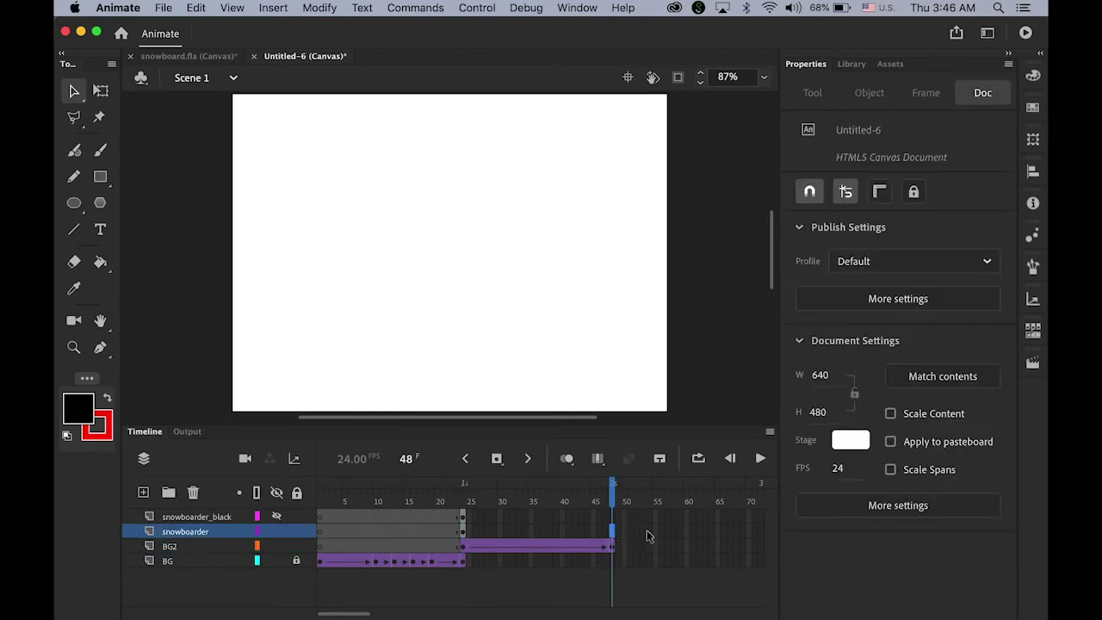
click(497, 459)
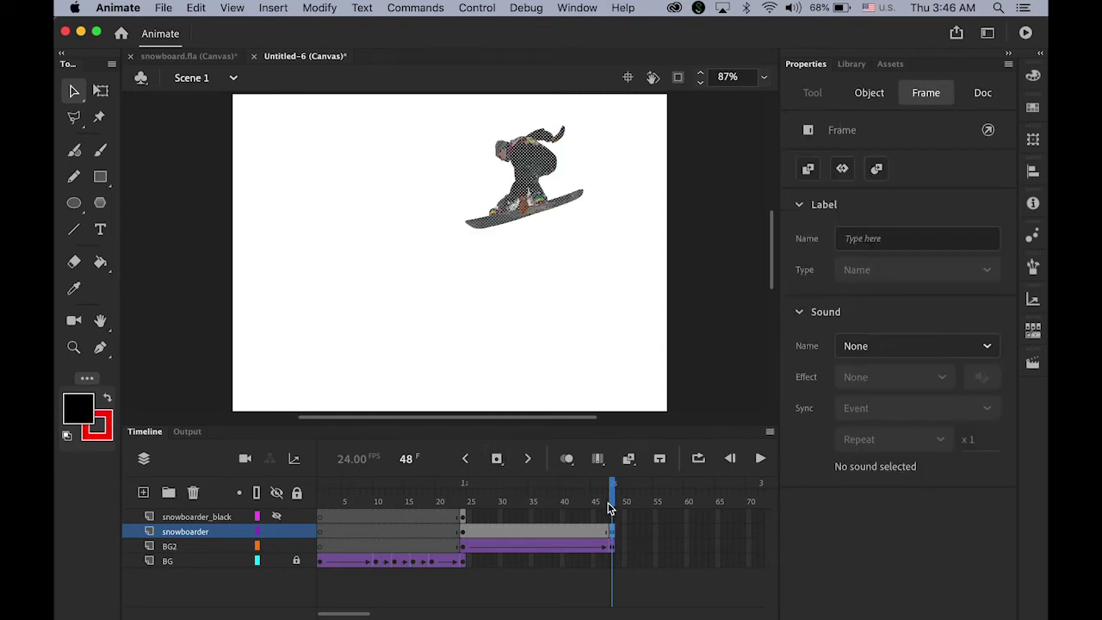
drag(615, 498, 622, 526)
click(624, 567)
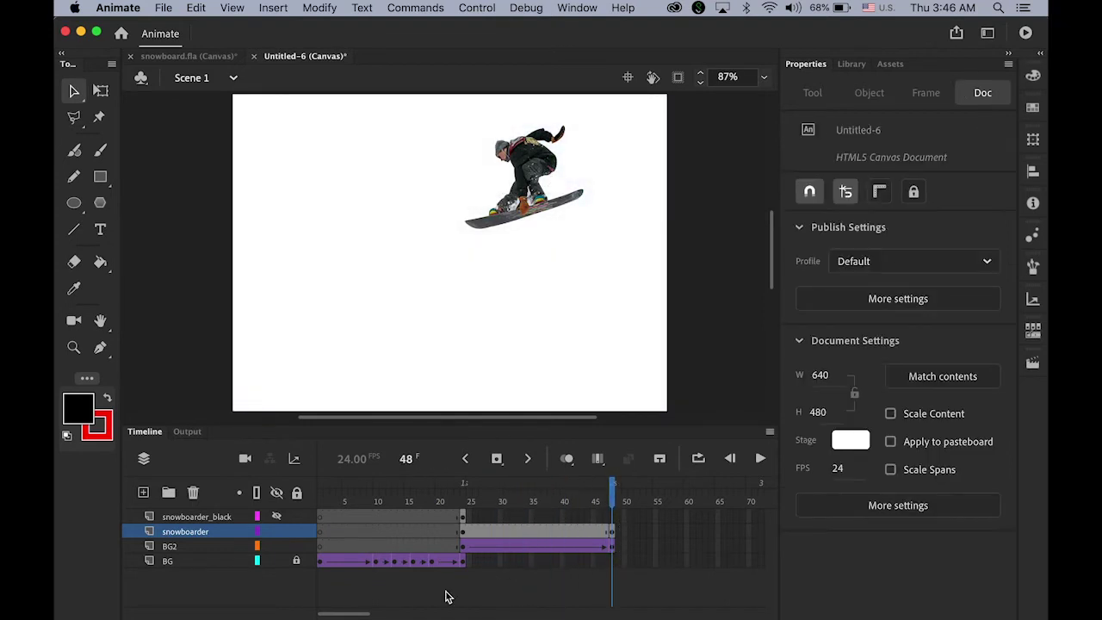
Show the snowboarder_black layer again and move its silhouette keyframe to frame 48, previewing the background fade.
drag(365, 613, 374, 615)
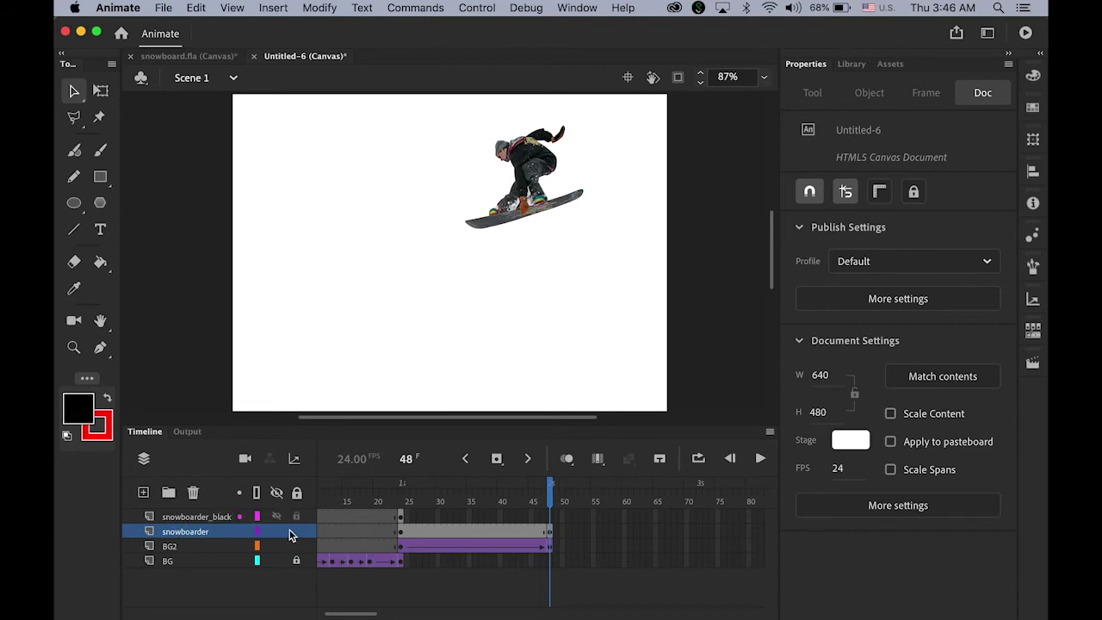
drag(551, 497, 408, 507)
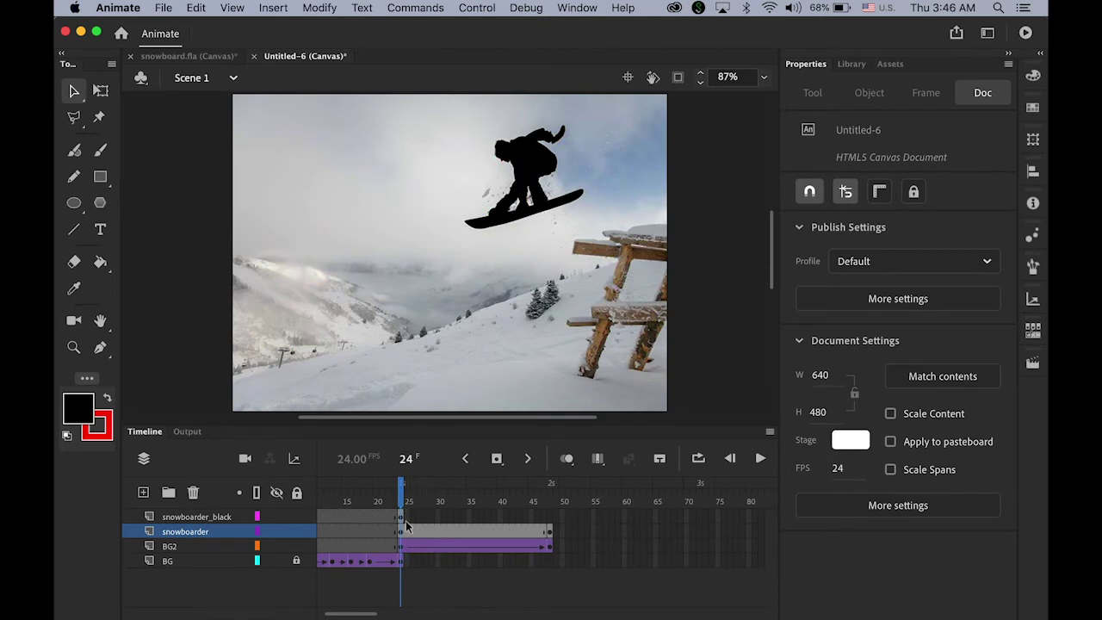
click(402, 517)
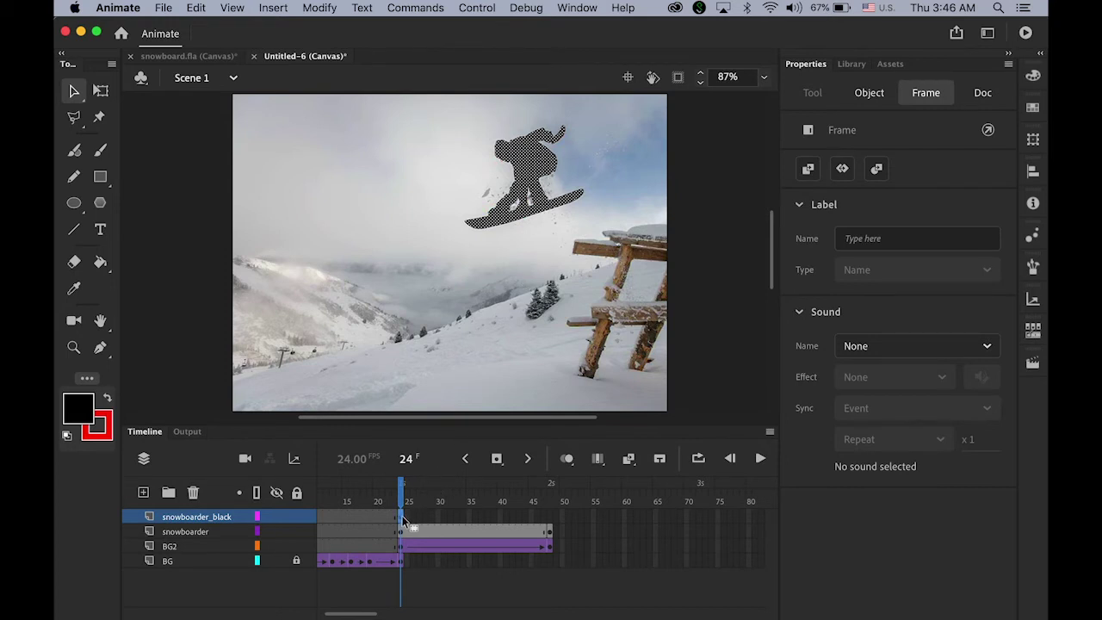
click(550, 518)
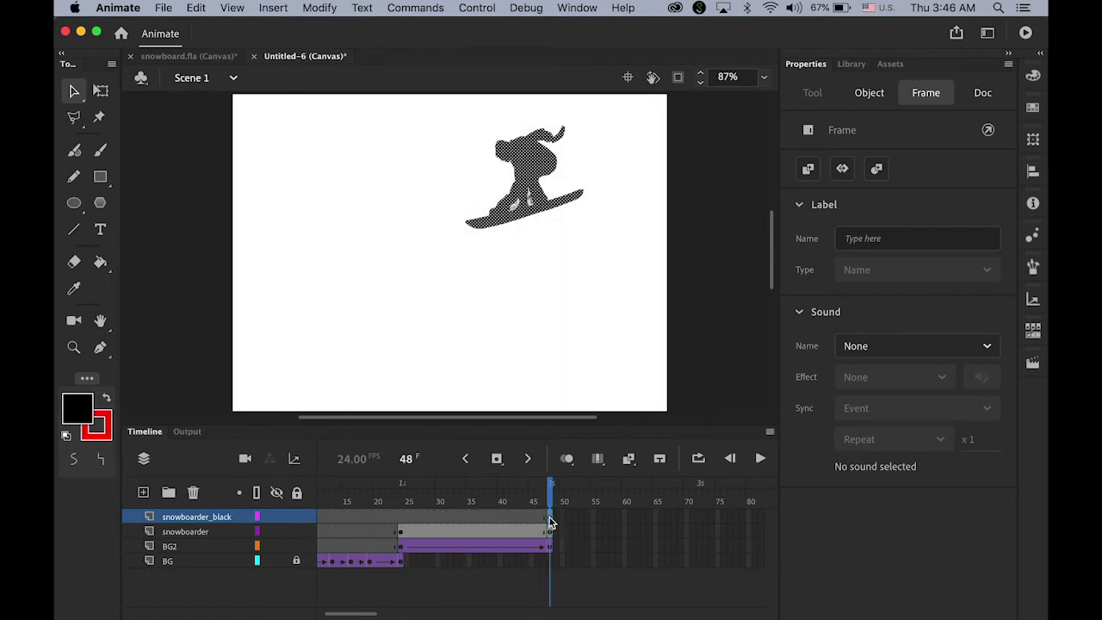
click(554, 493)
key(Return)
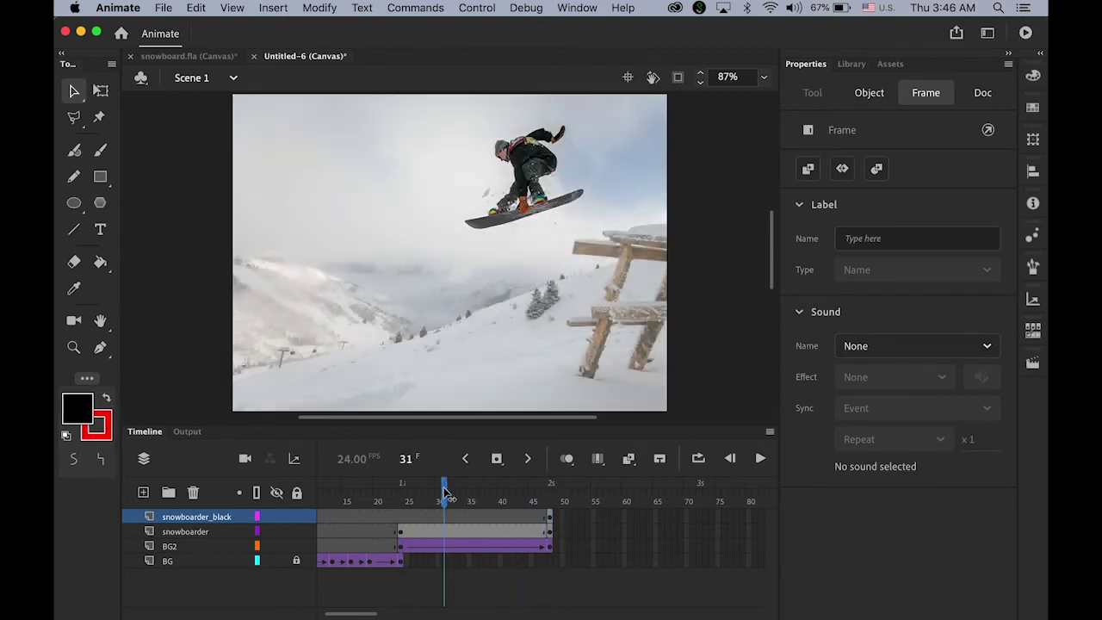
Create classic tweens from the frame 48 keyframes on both the snowboarder and snowboarder_black layers.
click(594, 591)
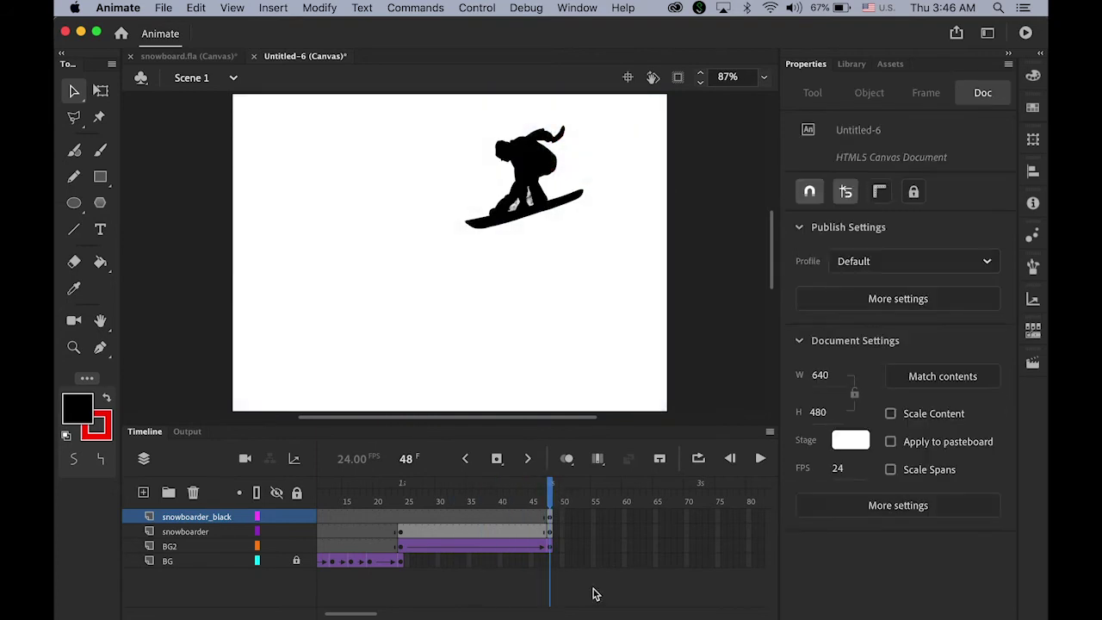
click(551, 534)
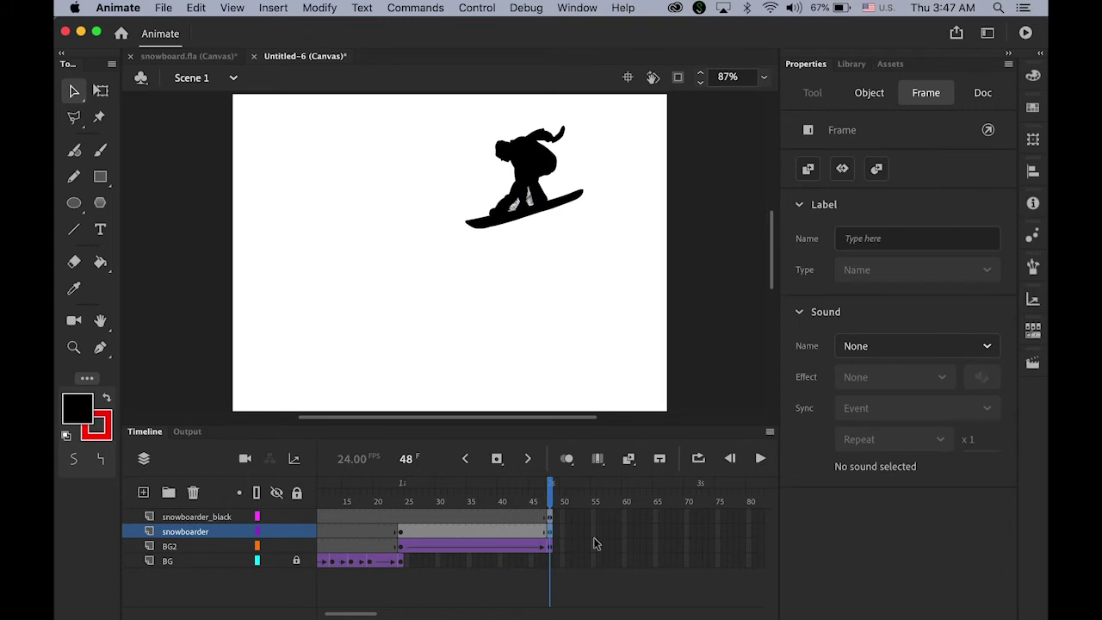
click(552, 519)
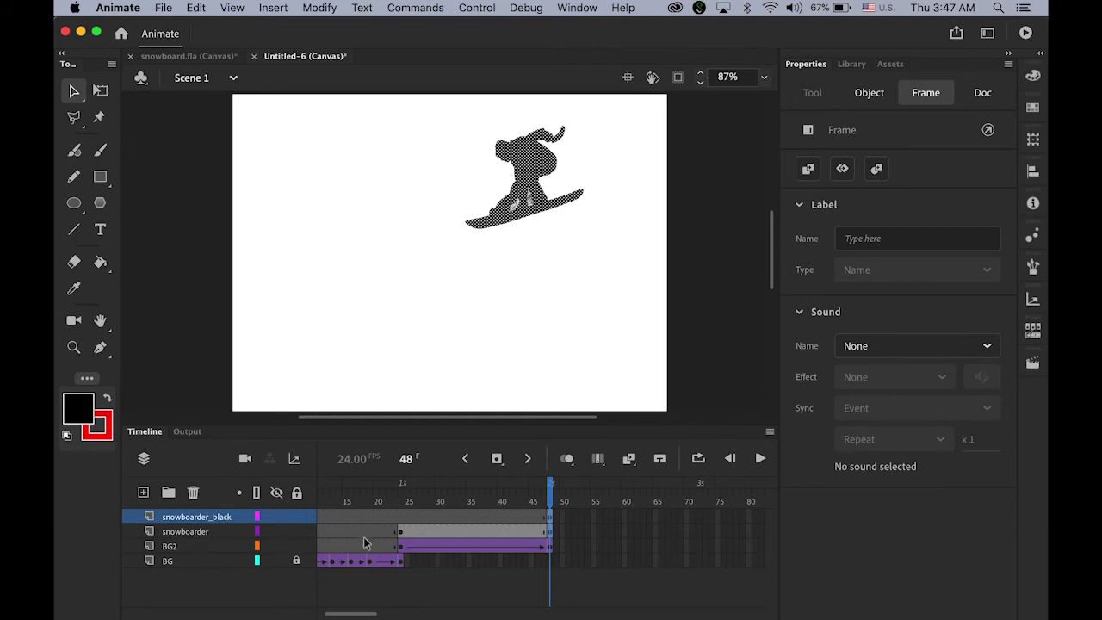
click(273, 7)
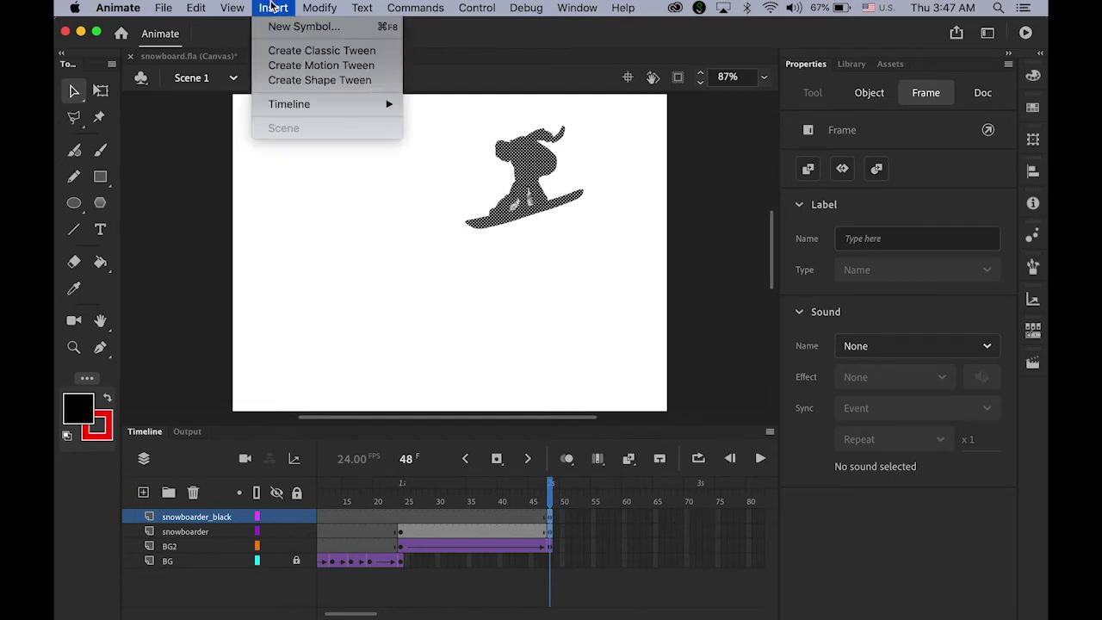
click(301, 57)
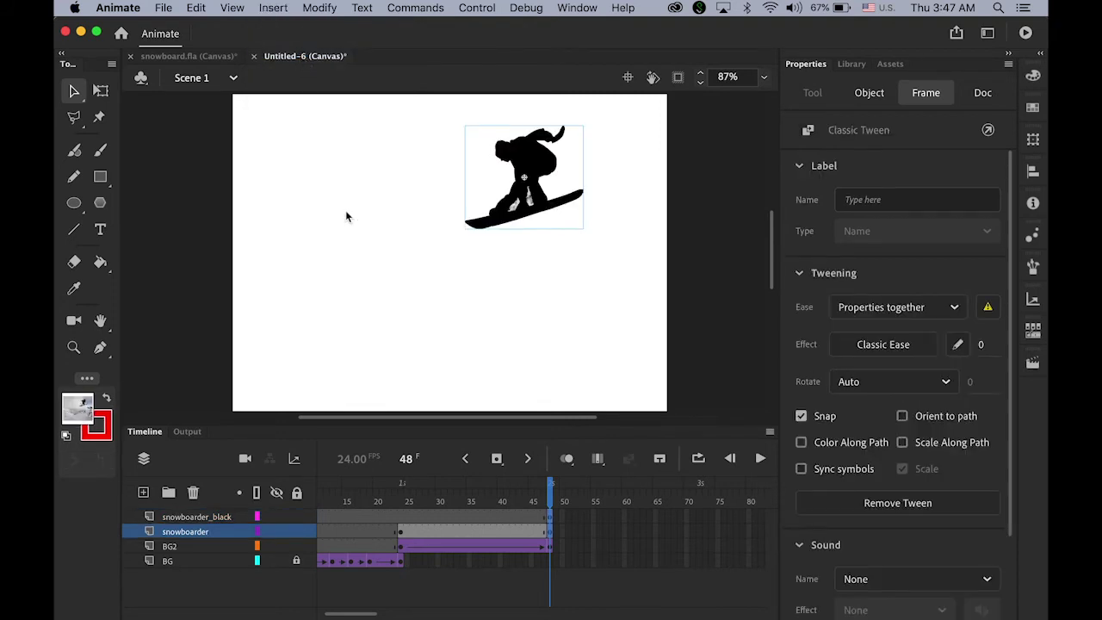
Insert keyframes at frame 72 on both the snowboarder_black and snowboarder layers.
click(700, 518)
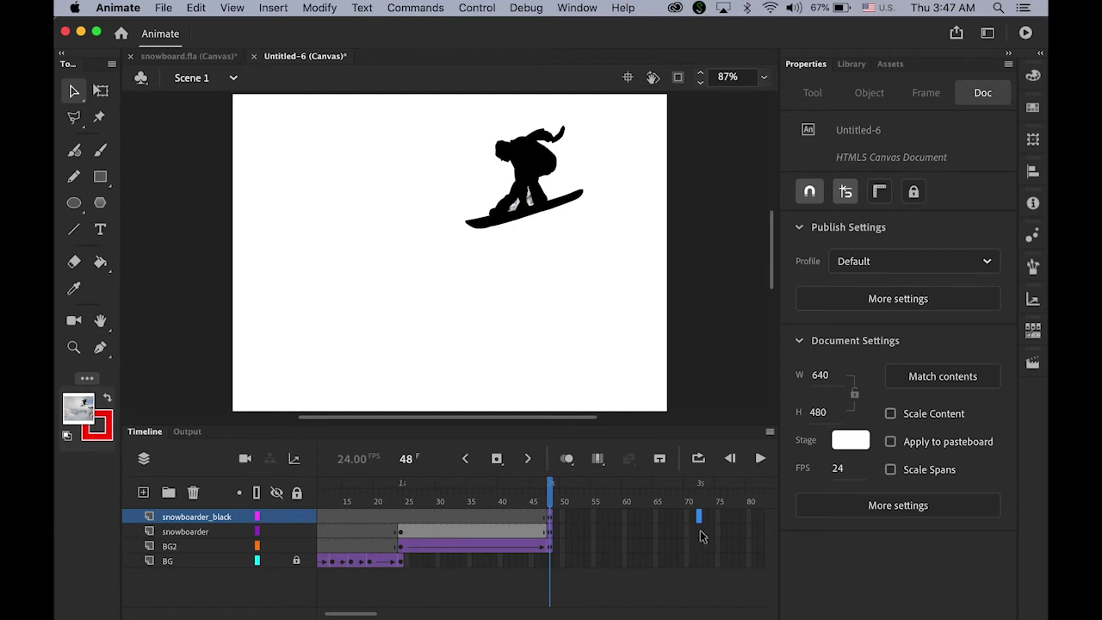
shift+click(701, 531)
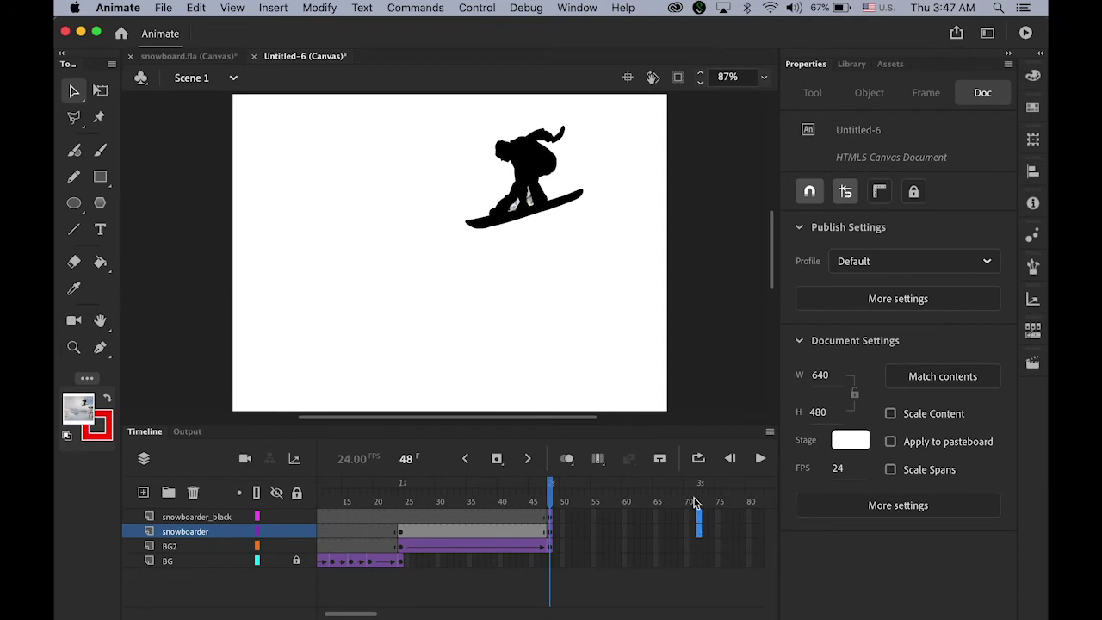
click(497, 459)
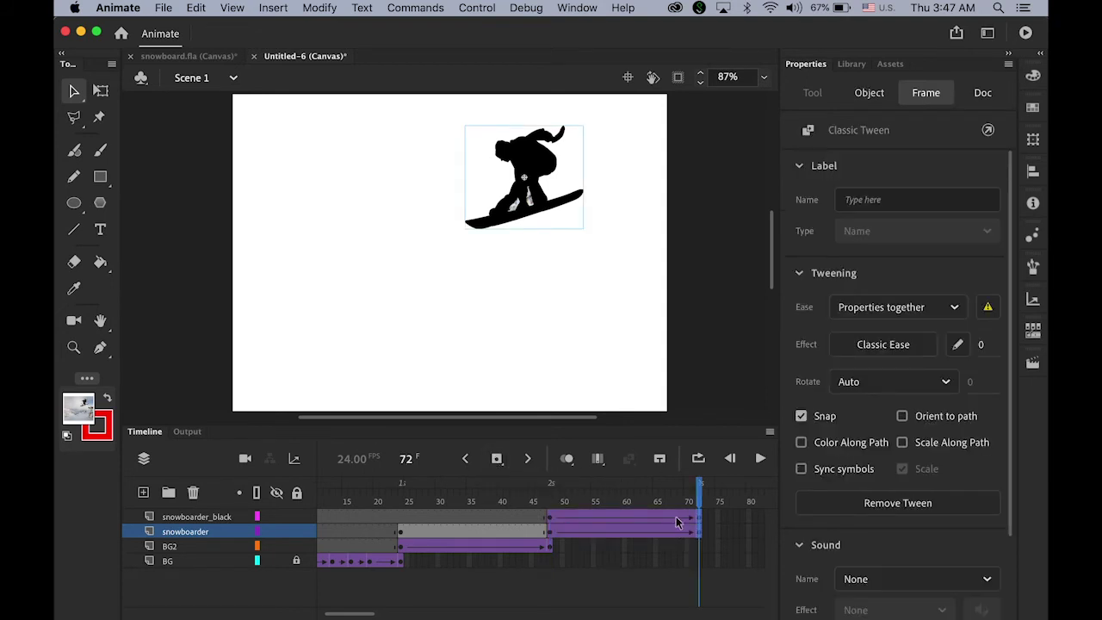
click(703, 395)
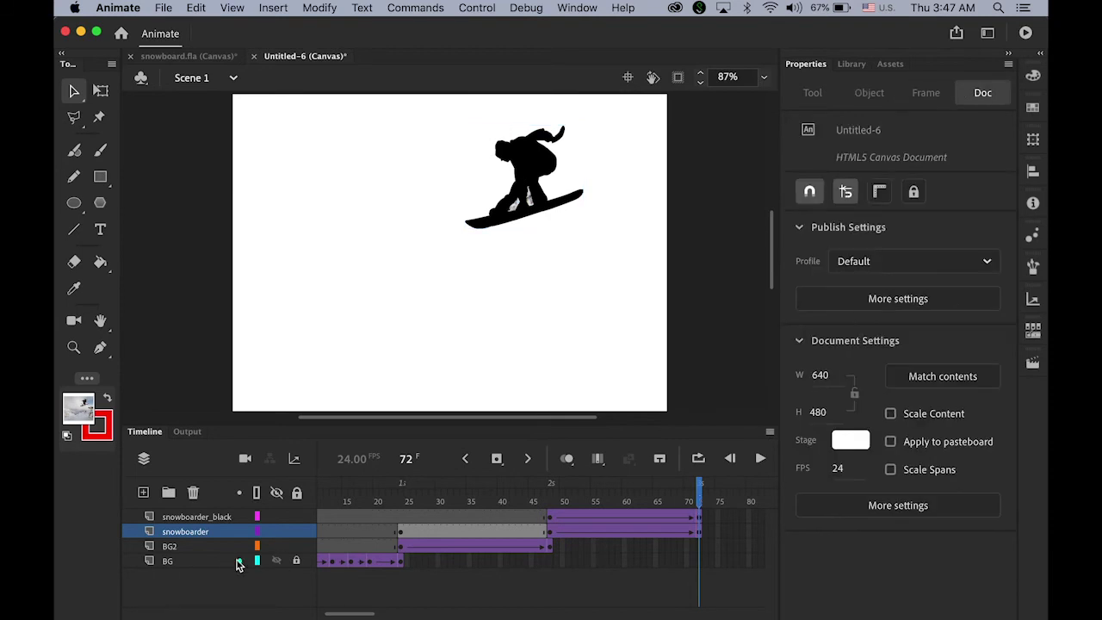
Hide the snowboarder_black layer and set the cut-out snowboarder's Alpha to 0% at frame 72, previewing its fade-out.
click(279, 518)
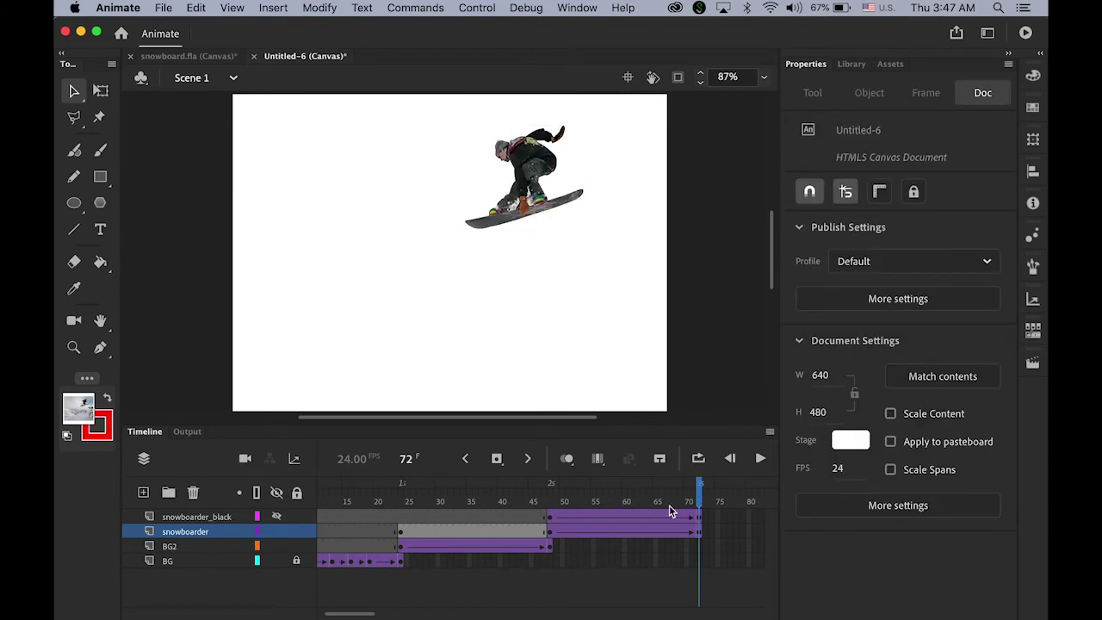
drag(701, 503, 554, 514)
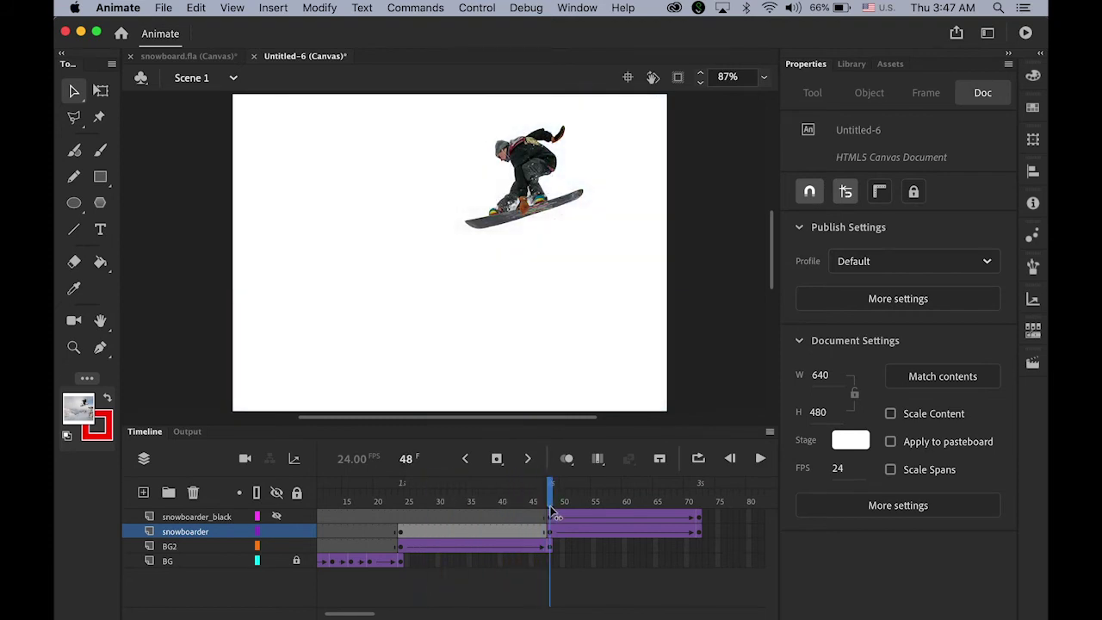
click(700, 533)
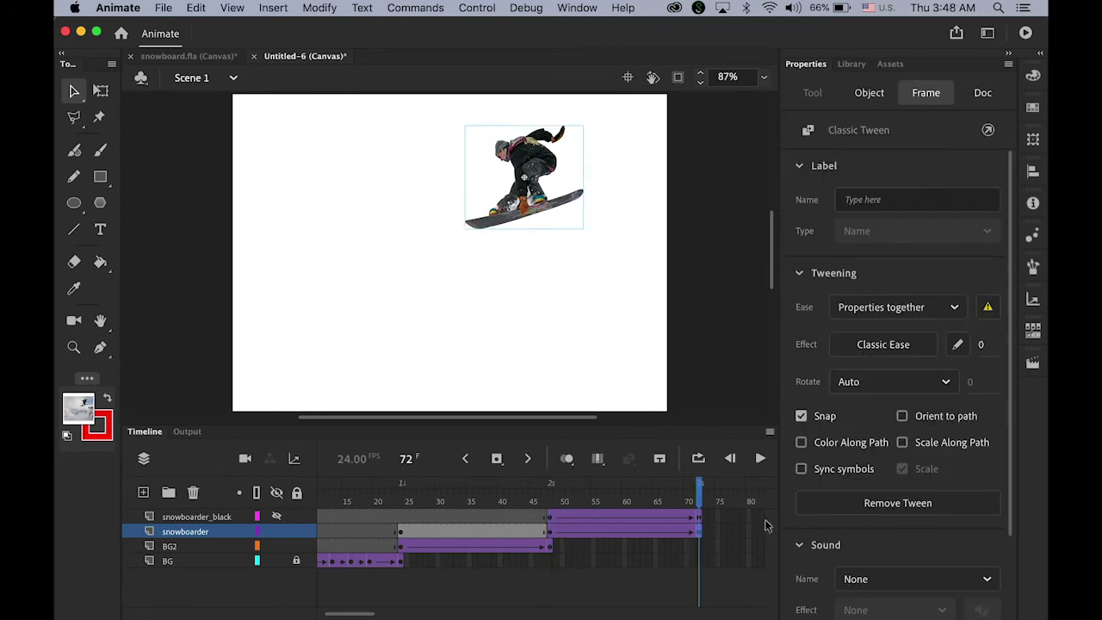
click(522, 160)
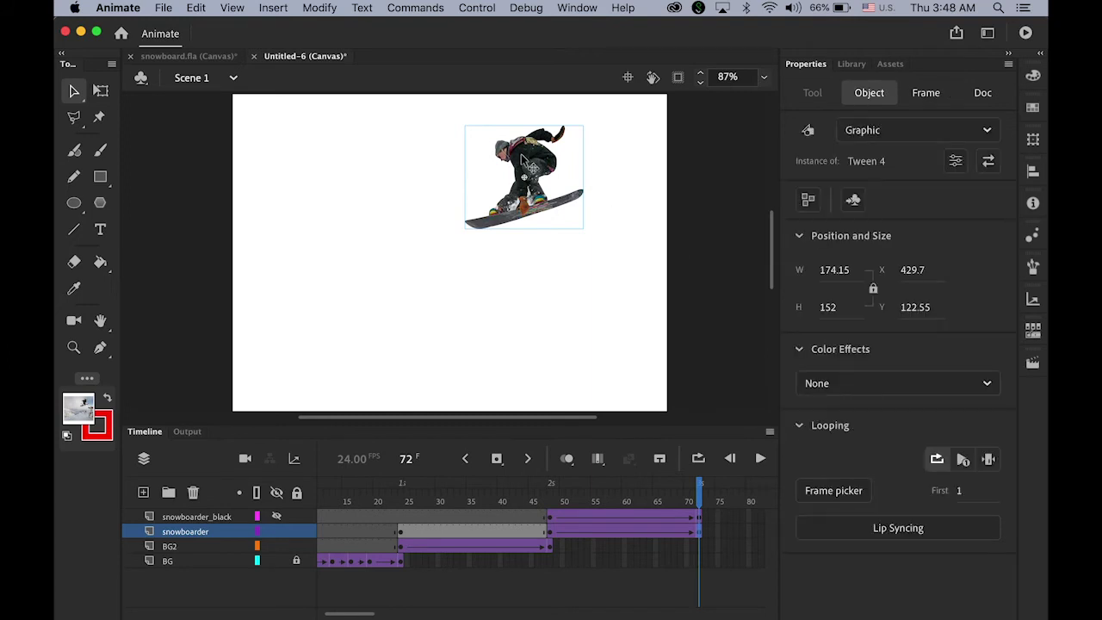
click(990, 390)
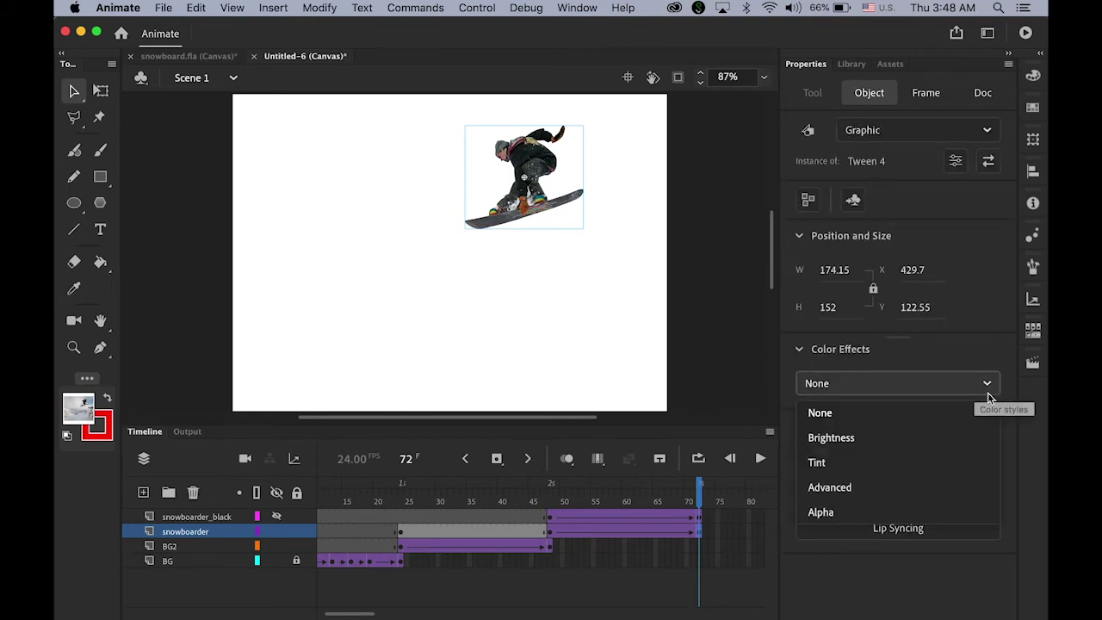
click(968, 514)
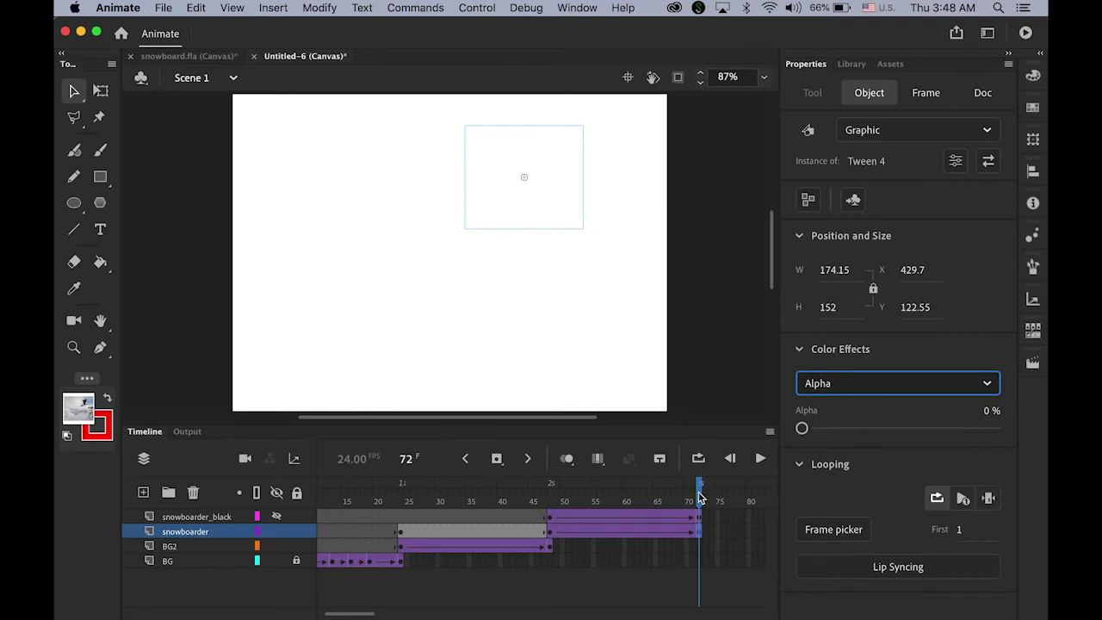
drag(701, 500, 555, 520)
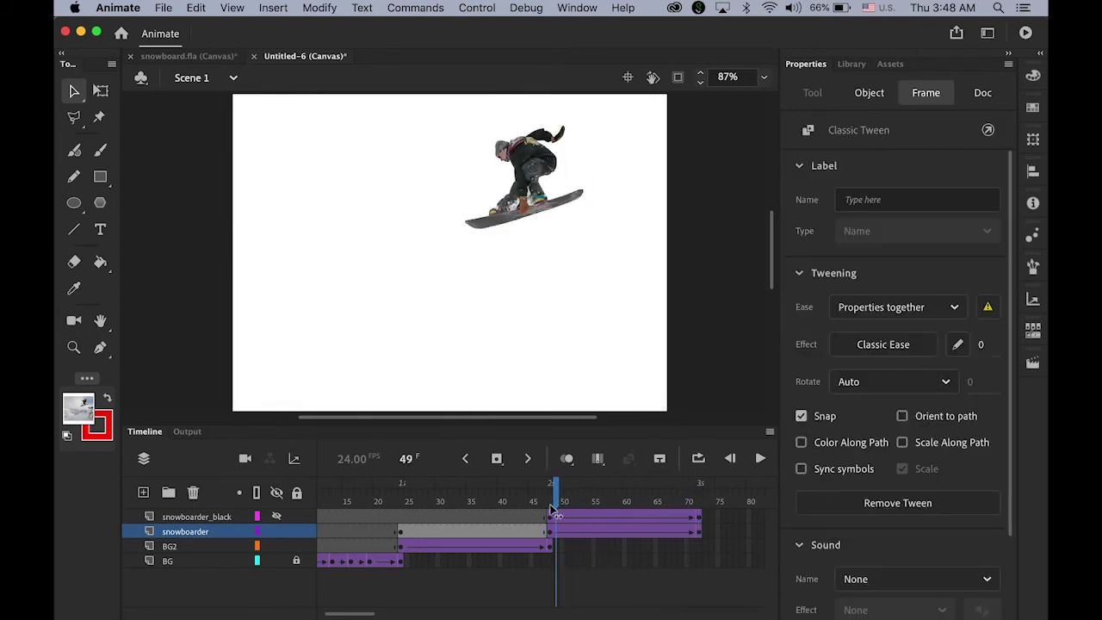
Show the snowboarder_black layer again and set the silhouette's Alpha to 0% at frame 48.
click(276, 516)
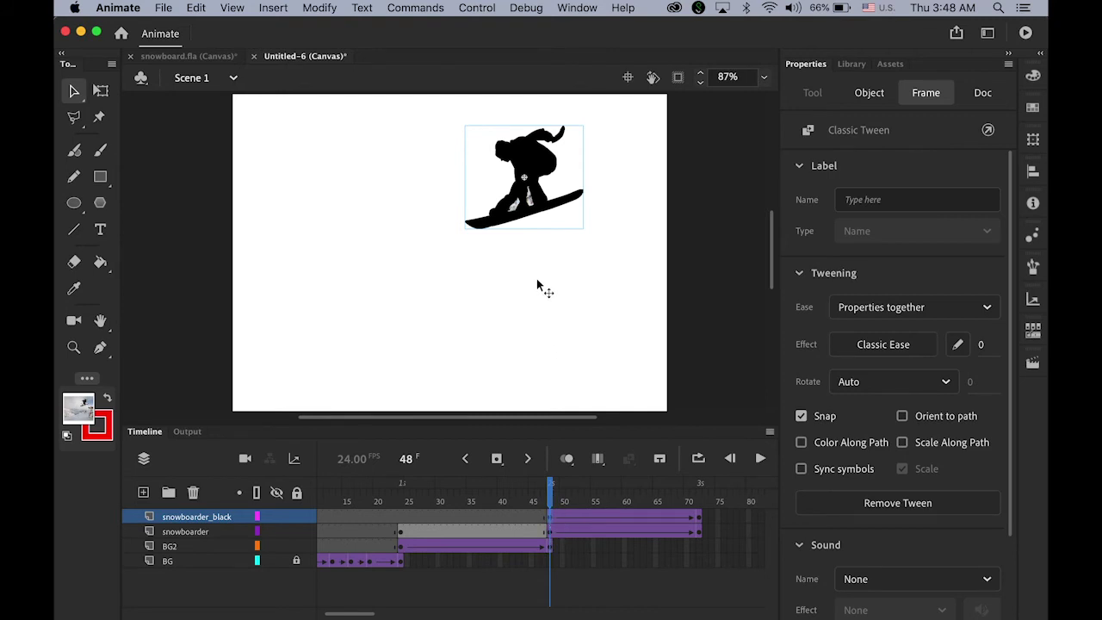
click(532, 153)
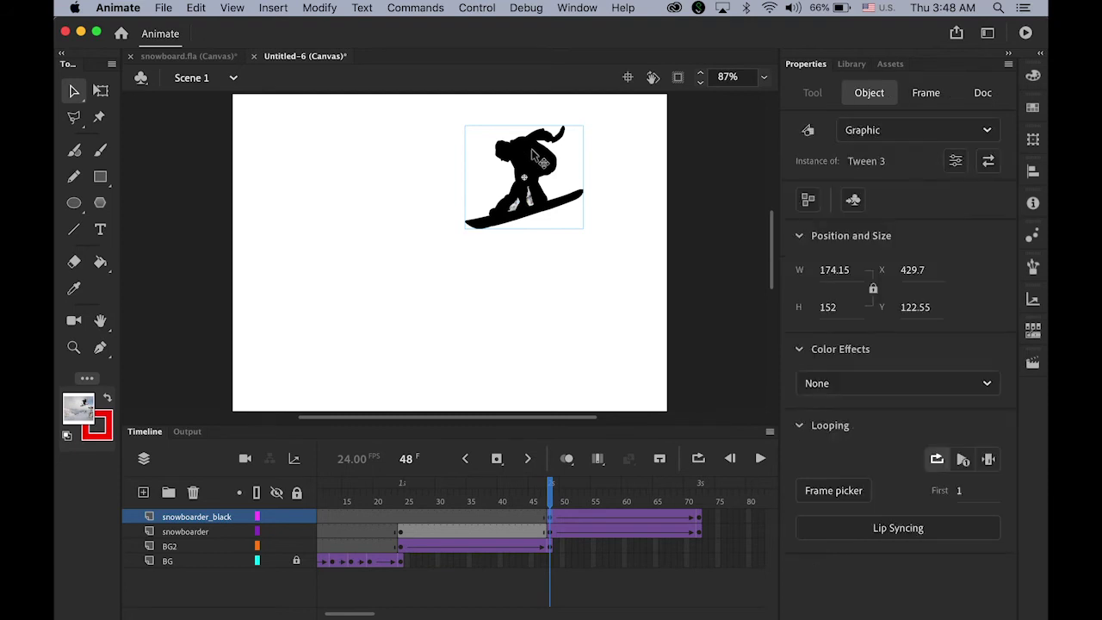
click(987, 384)
click(917, 512)
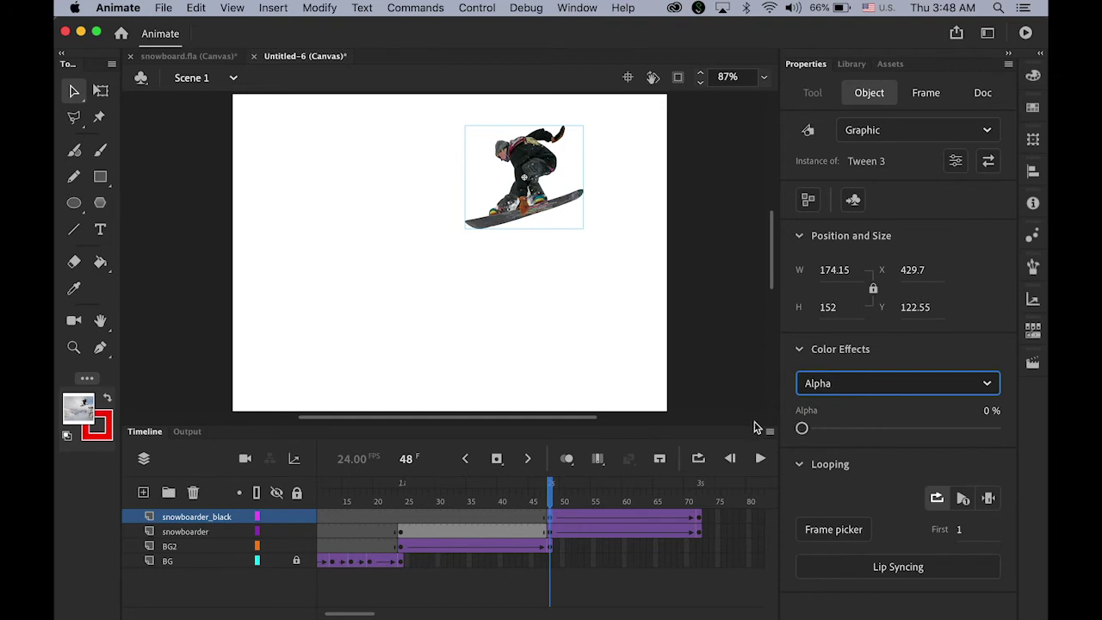
Play the animation from the start to check the crossfade from the cut-out snowboarder to the black silhouette.
click(556, 495)
drag(554, 494, 190, 481)
key(Return)
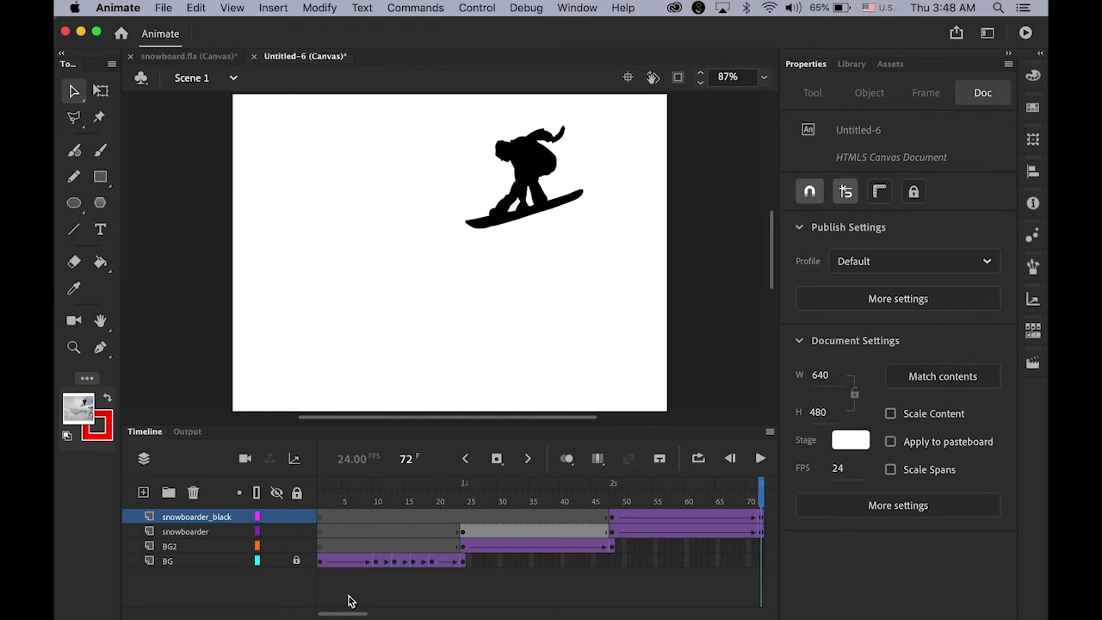
Scrub through the finished animation in snowboard.fla for reference, then return to the Untitled-6 document.
drag(353, 614, 389, 617)
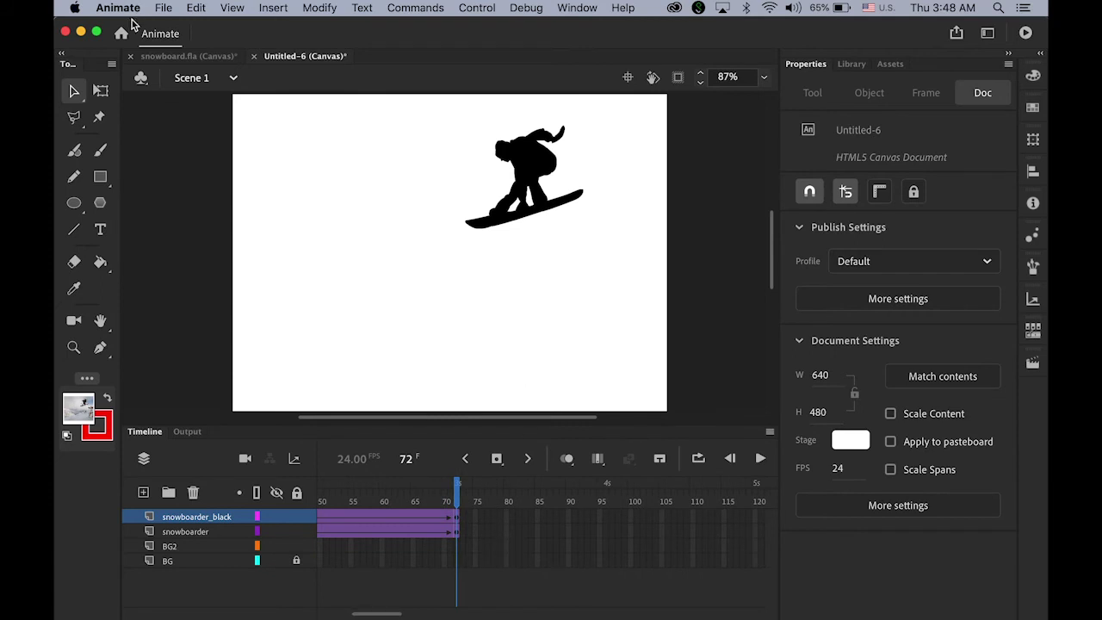
click(178, 57)
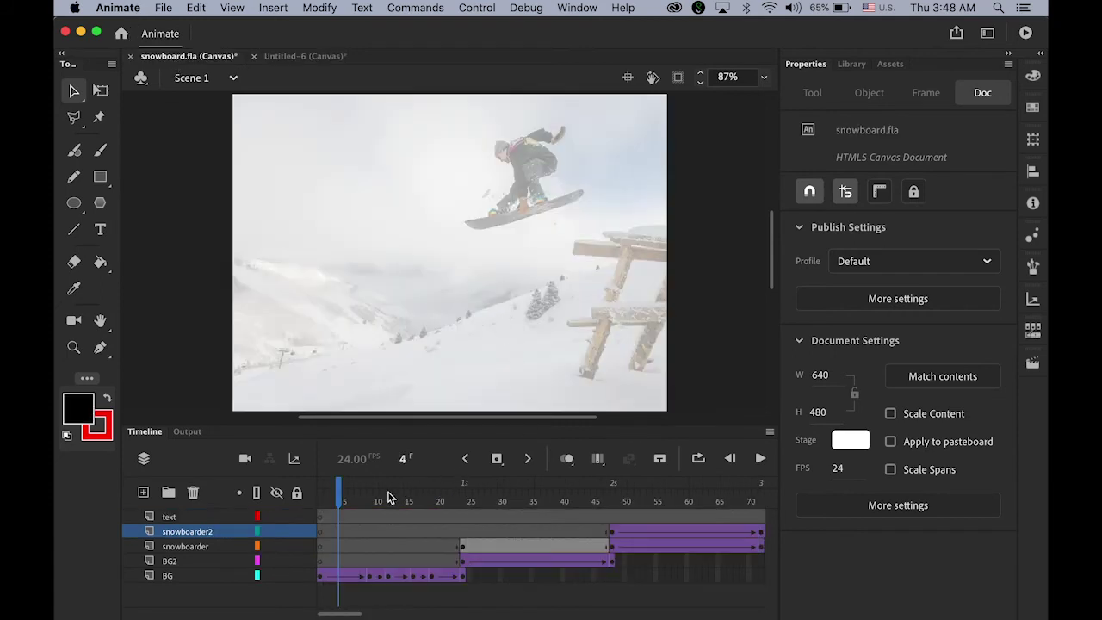
drag(339, 498, 696, 551)
click(284, 58)
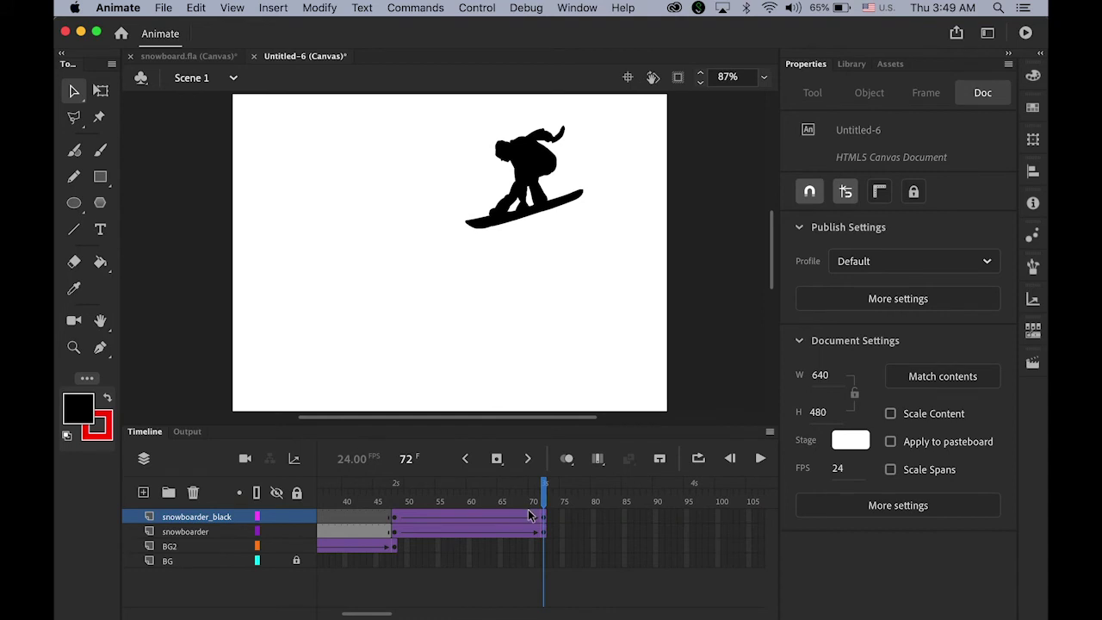
Insert a keyframe at frame 80 of the snowboarder_black layer and move the silhouette down-left to about X 224, Y 207.
click(592, 517)
click(497, 459)
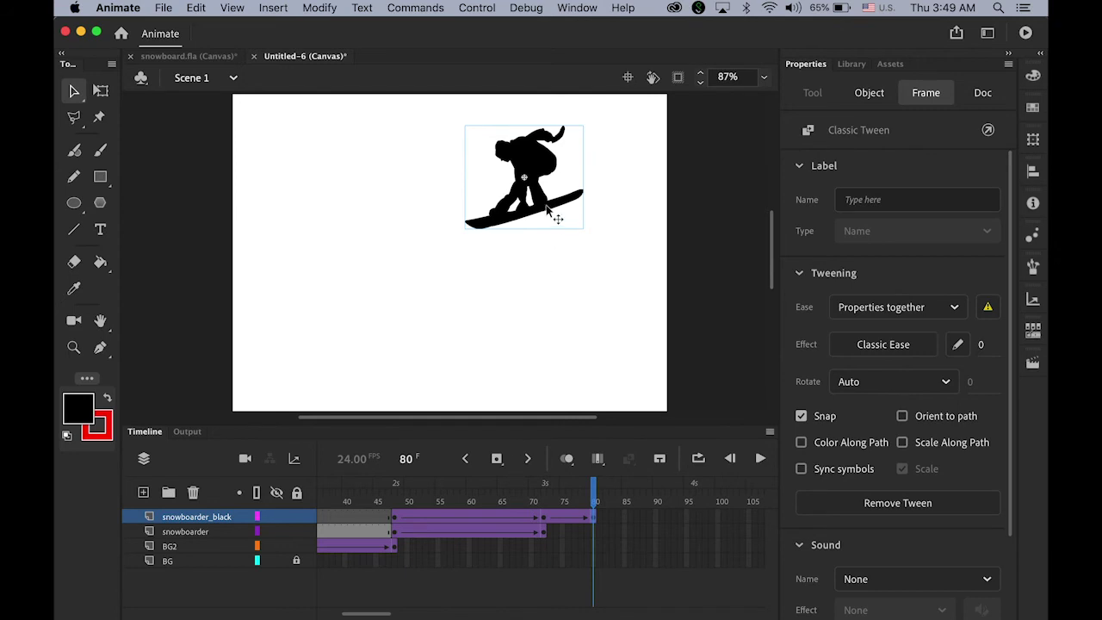
drag(553, 217, 410, 270)
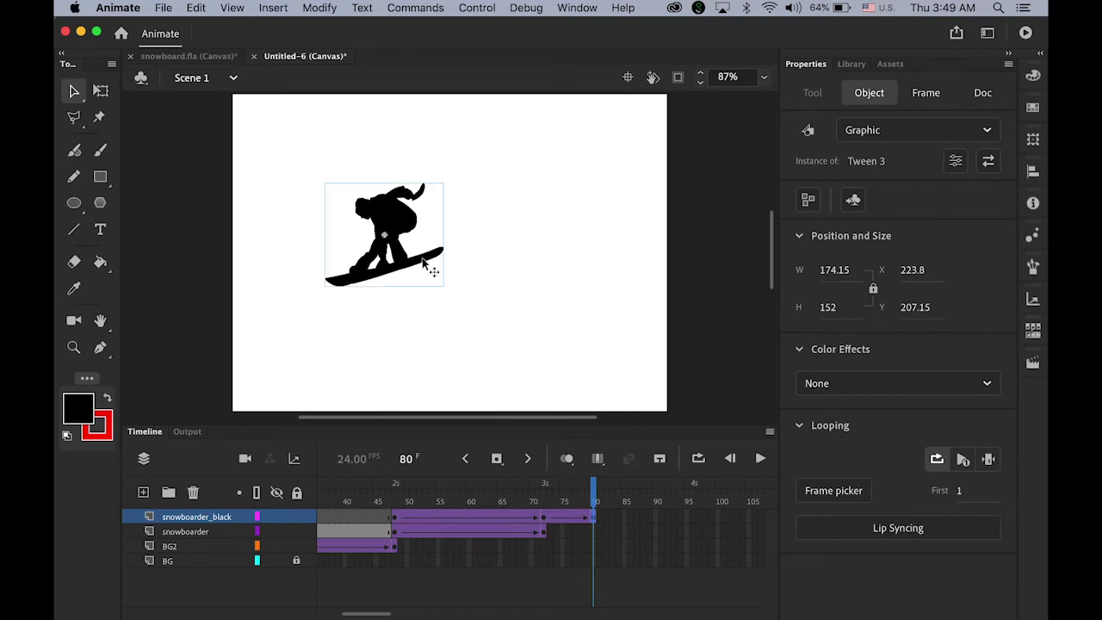
mouse_move(593, 495)
mouse_down()
mouse_move(552, 498)
mouse_move(603, 499)
mouse_up()
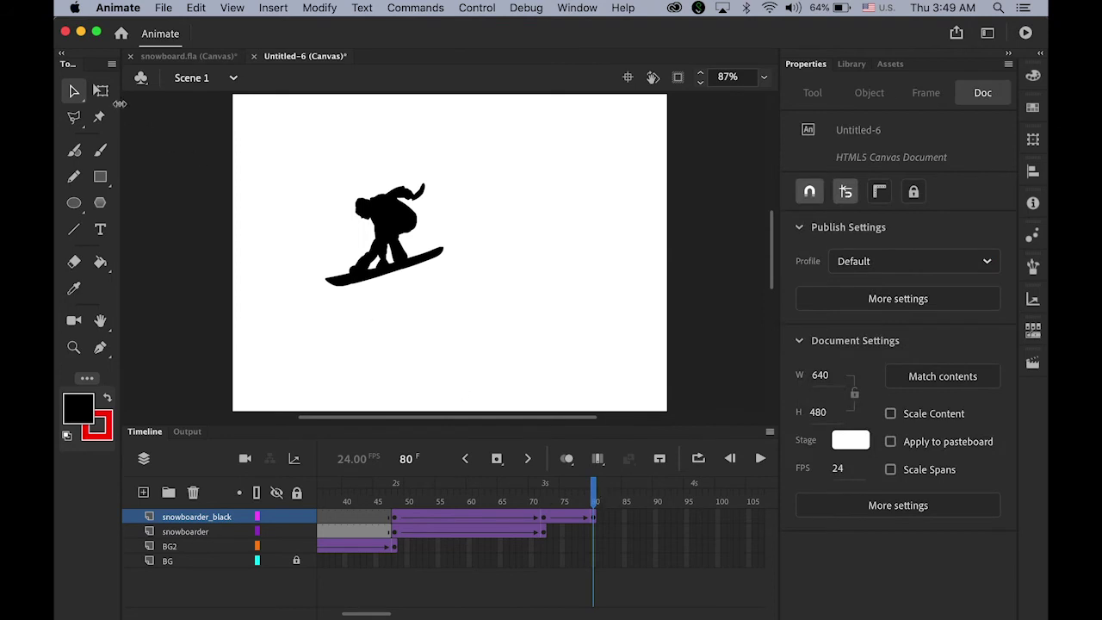
Scale the frame 80 silhouette down to about 101 × 88 px with Free Transform and move it to about X 201, Y 224.
click(101, 93)
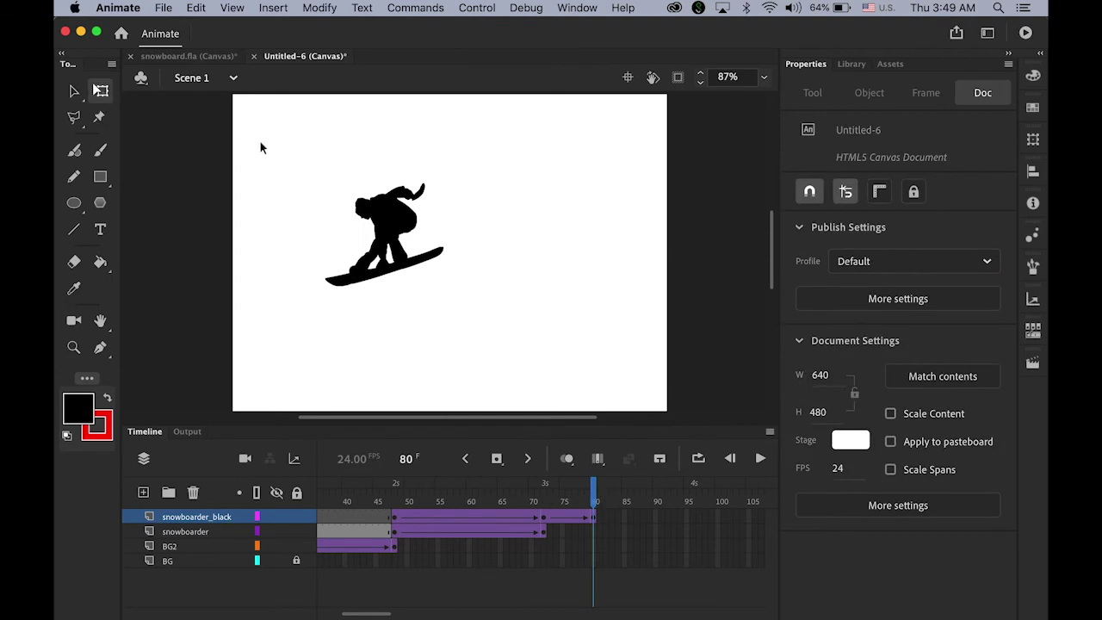
click(594, 520)
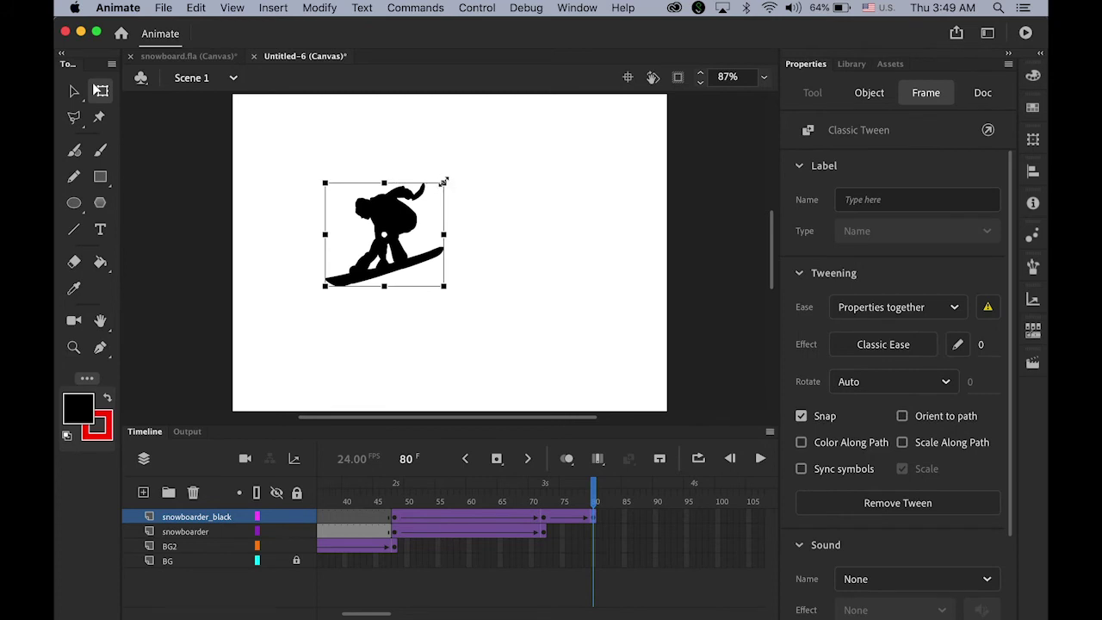
drag(443, 182, 419, 192)
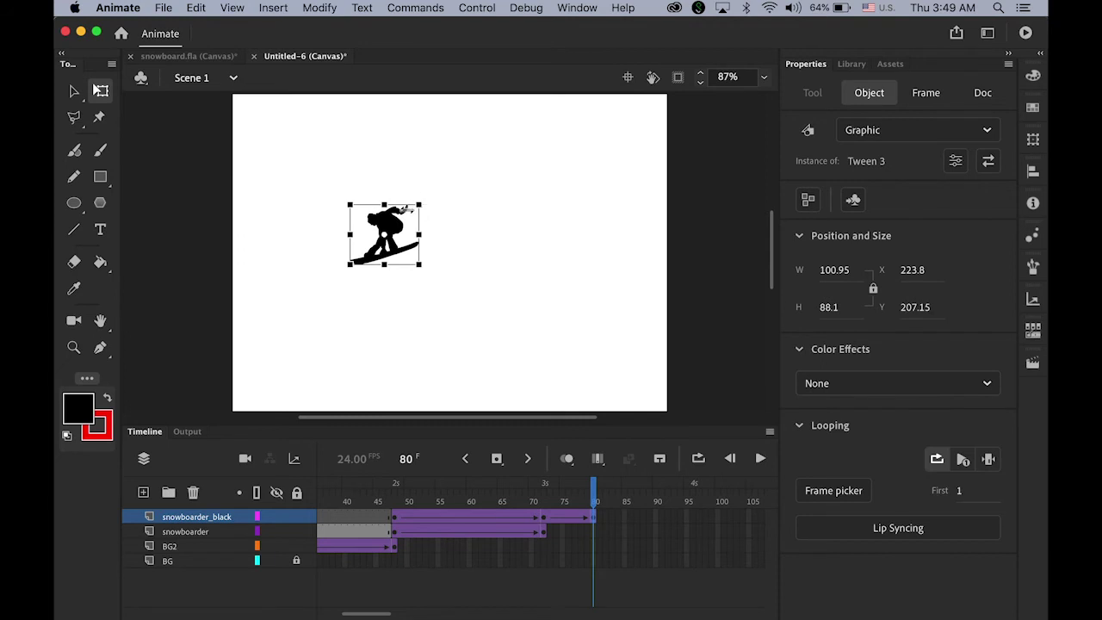
mouse_move(387, 224)
mouse_down()
mouse_move(374, 225)
mouse_move(375, 236)
mouse_up()
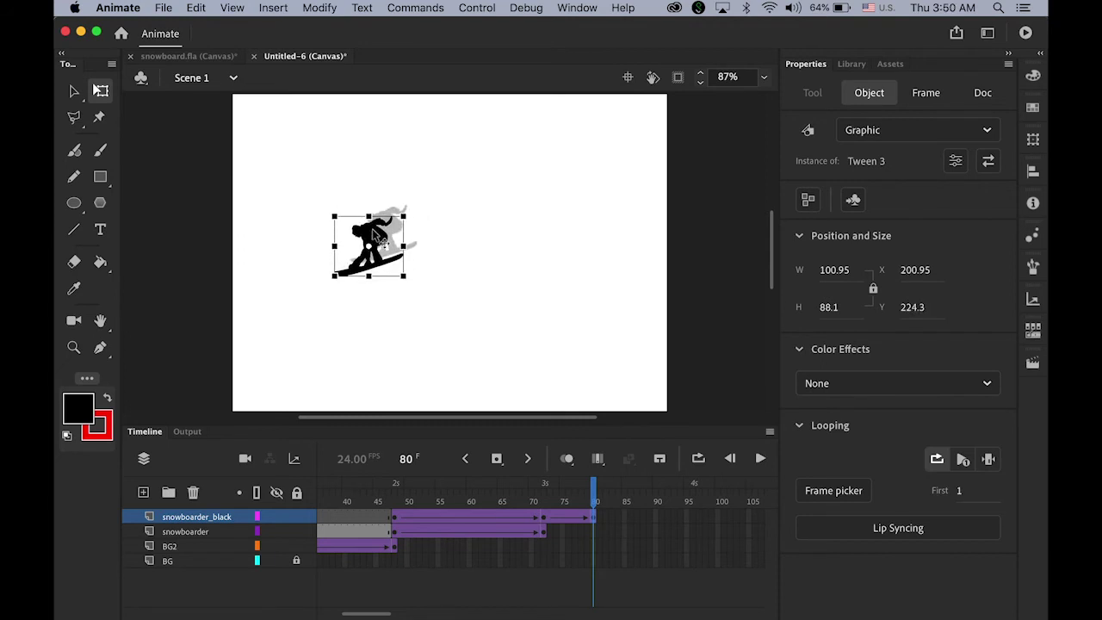
click(74, 91)
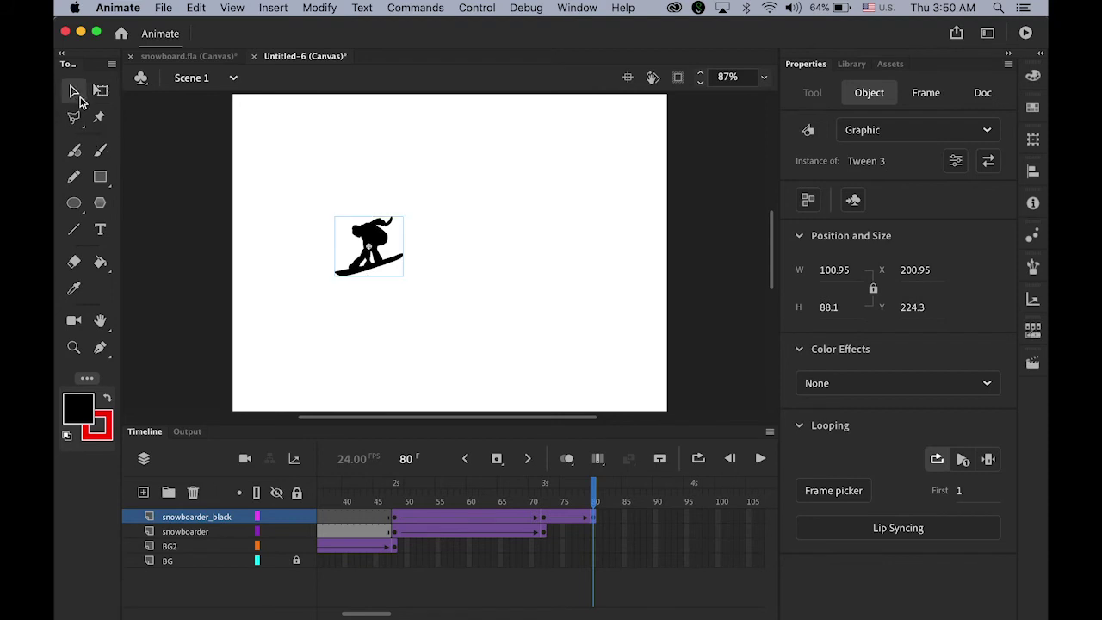
click(589, 514)
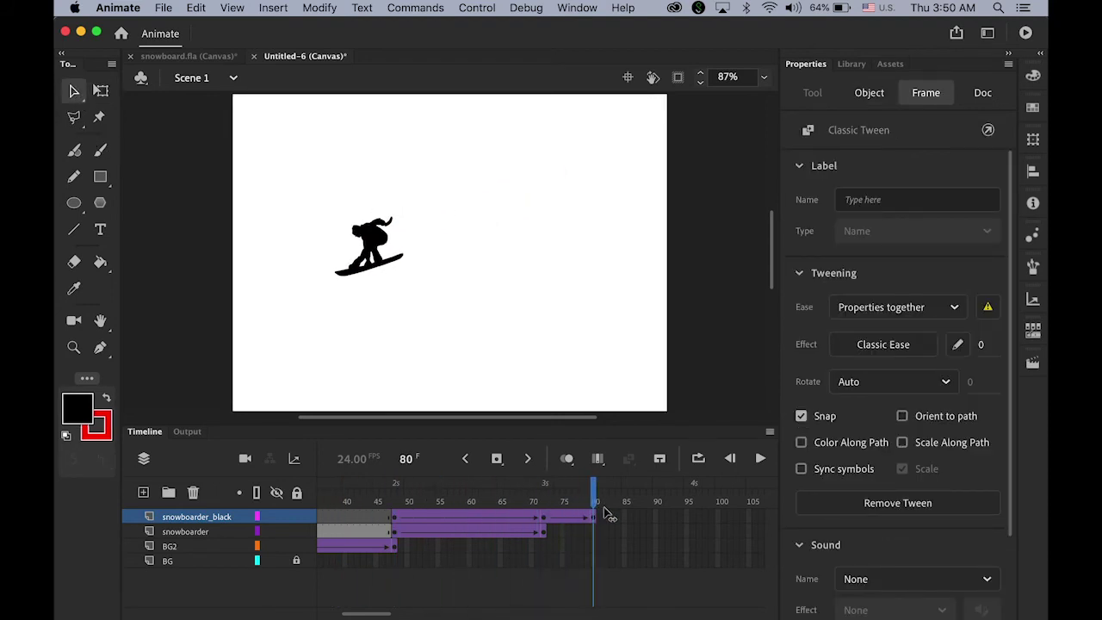
mouse_move(606, 514)
mouse_down()
mouse_move(553, 514)
mouse_move(594, 515)
mouse_up()
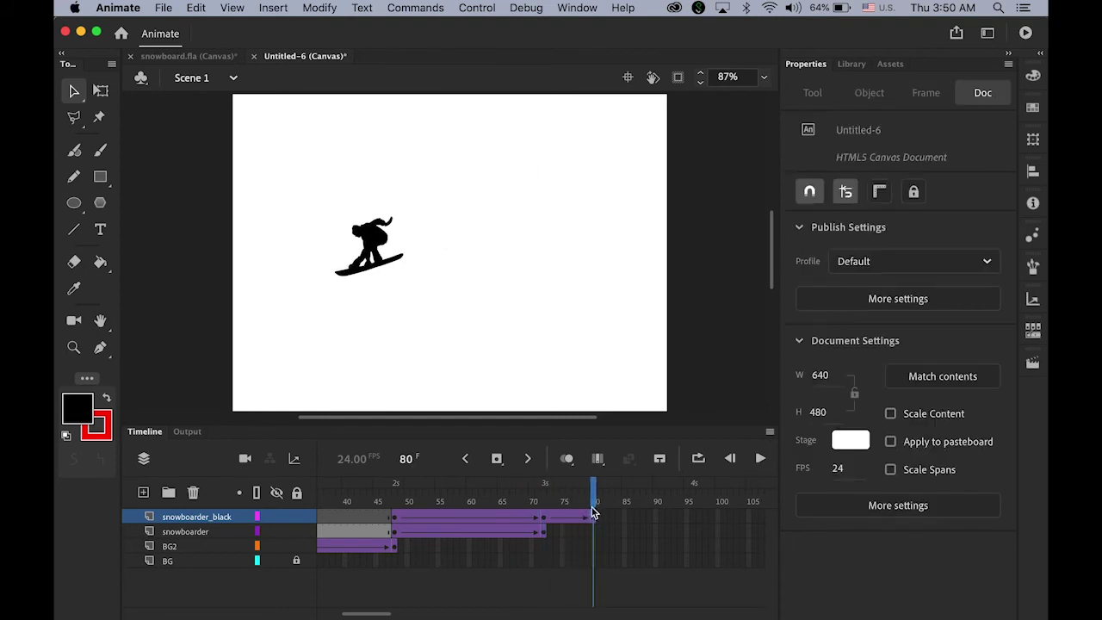
Nudge the frame 80 silhouette left to X 184.95 and preview its motion.
click(369, 249)
key(Left)
key(Left)
key(Left)
key(Left)
key(Left)
key(Left)
key(Left)
key(Left)
key(Left)
key(Left)
key(Left)
key(Left)
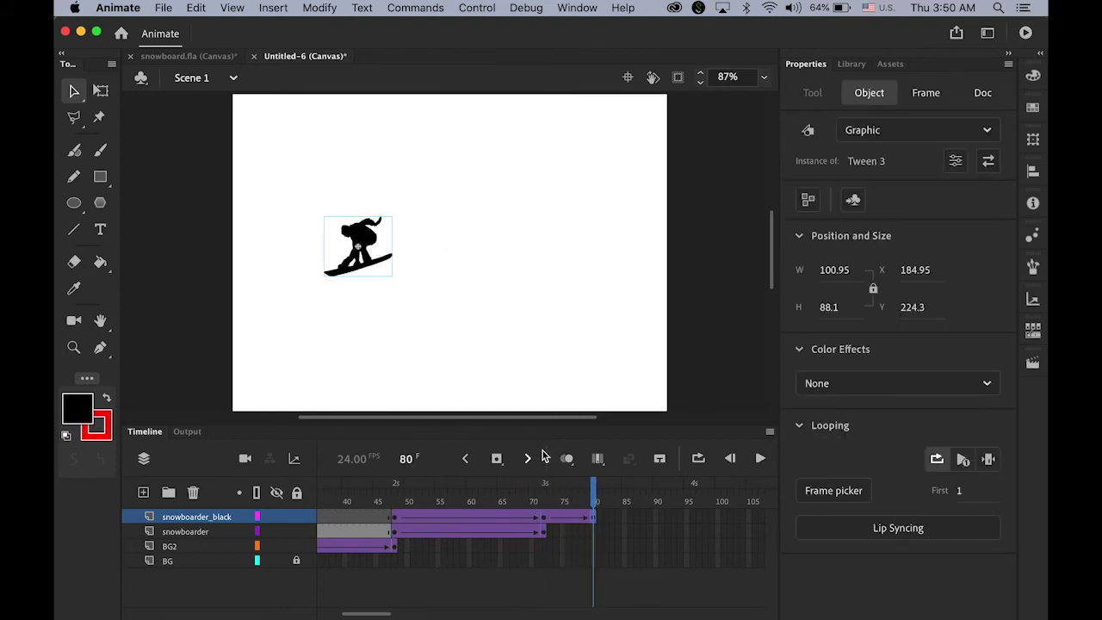
mouse_move(595, 501)
mouse_down()
mouse_move(546, 504)
mouse_move(605, 503)
mouse_move(552, 511)
mouse_move(607, 516)
mouse_up()
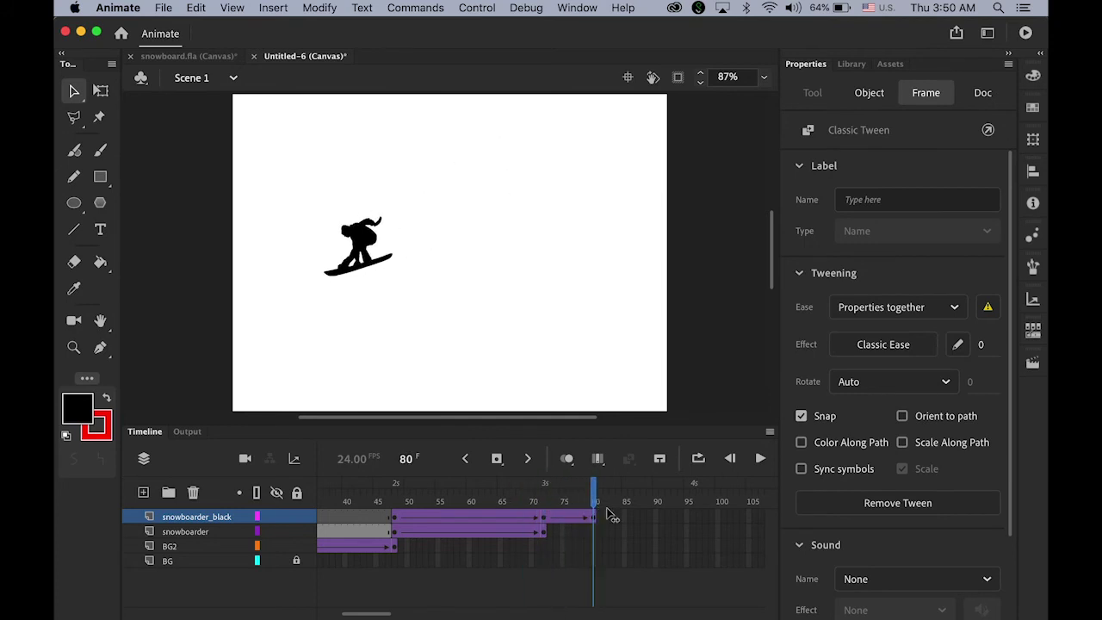
Add a new layer above snowboarder_black and name it text.
click(608, 518)
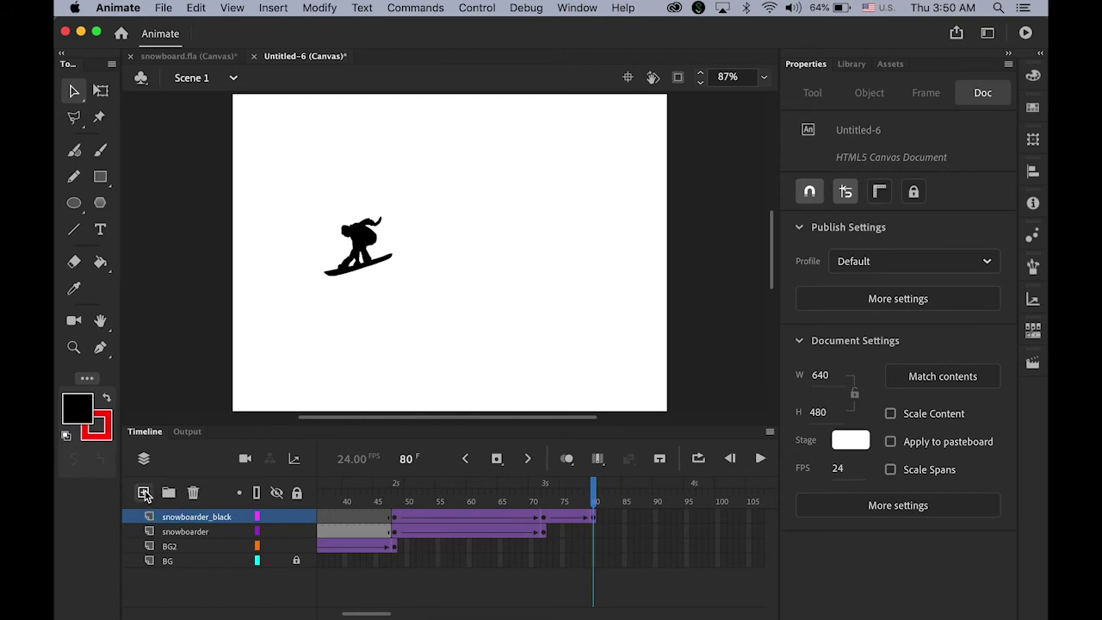
click(143, 491)
double_click(192, 517)
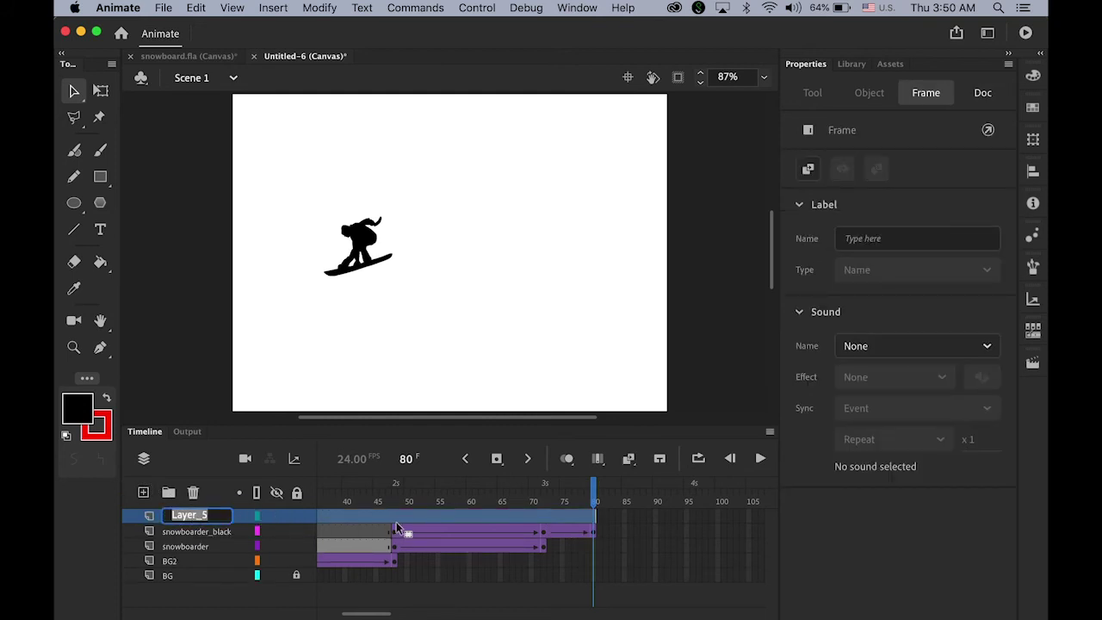
text(text)
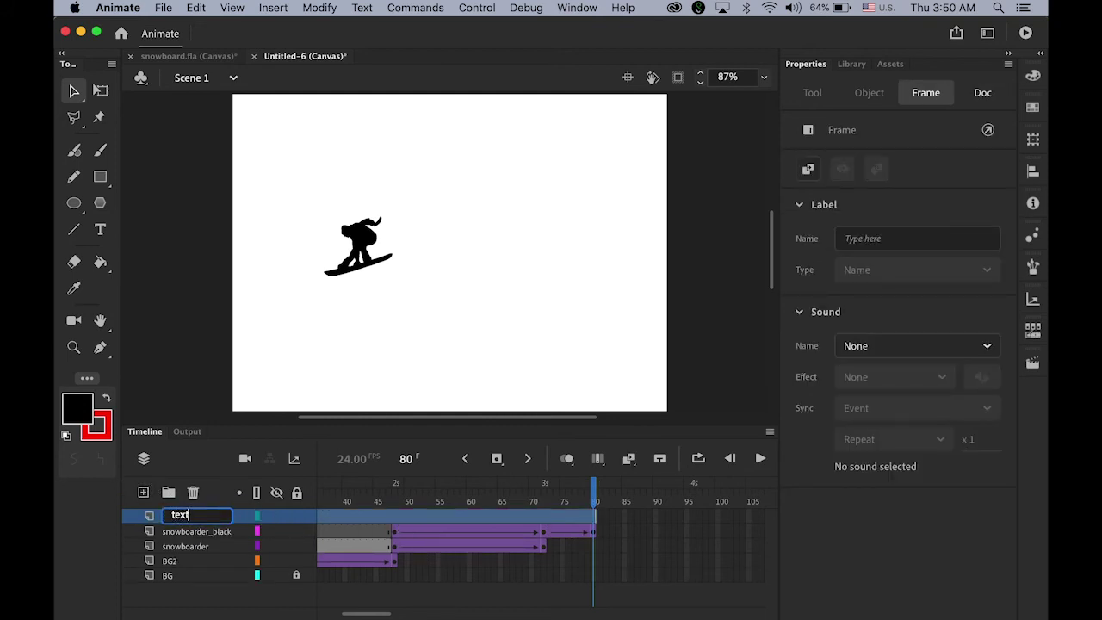
key(Return)
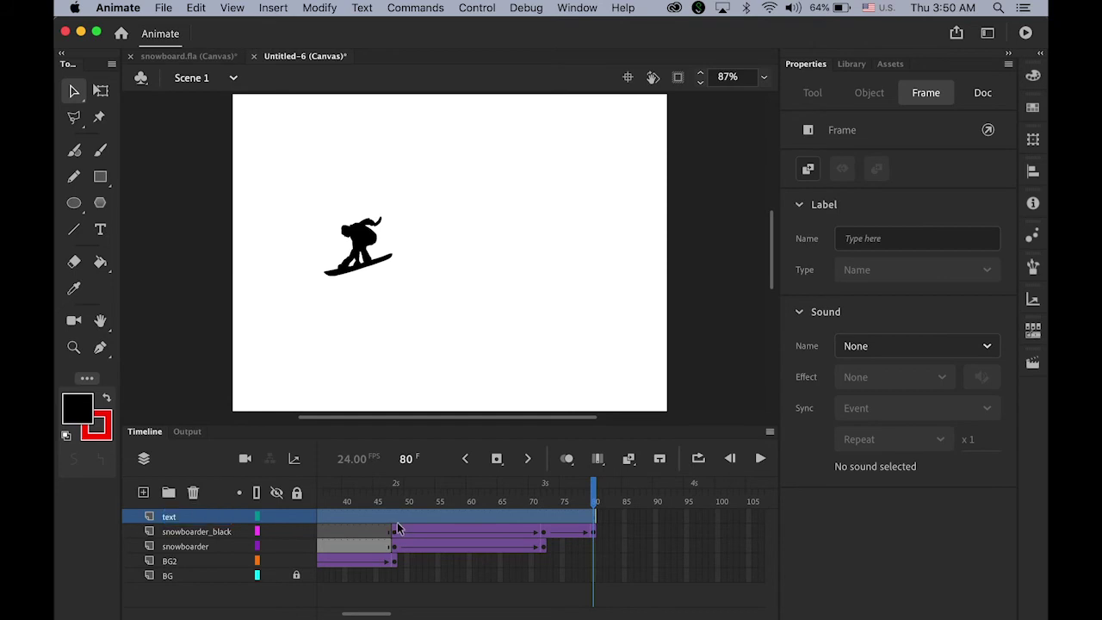
Check the finished layout in snowboard.fla, then insert a blank keyframe at frame 80 of the text layer in Untitled-6.
click(185, 56)
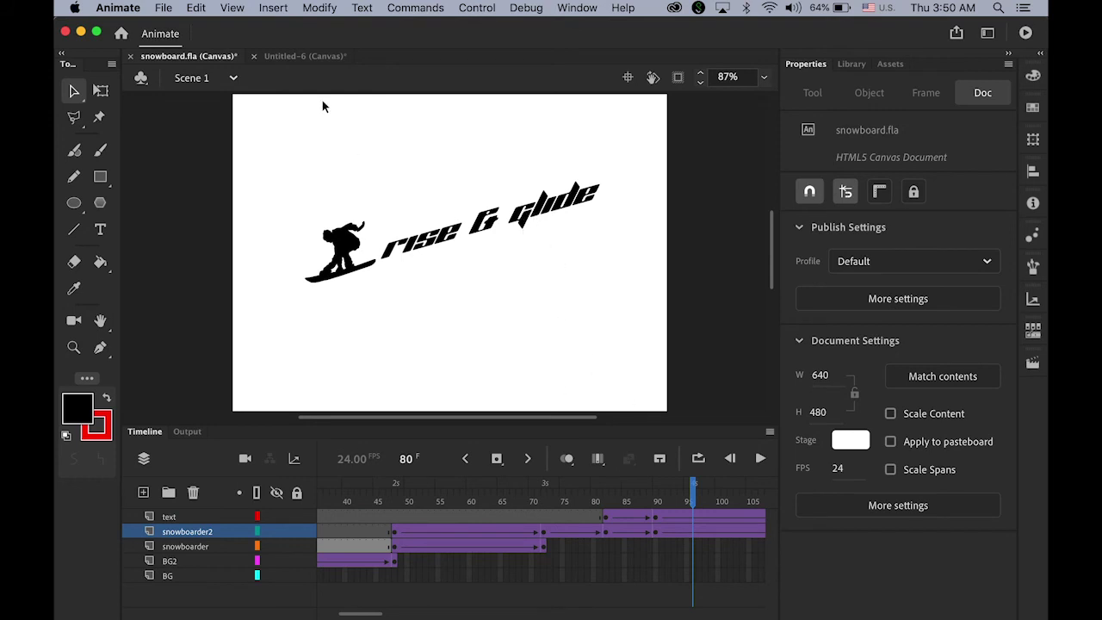
click(311, 58)
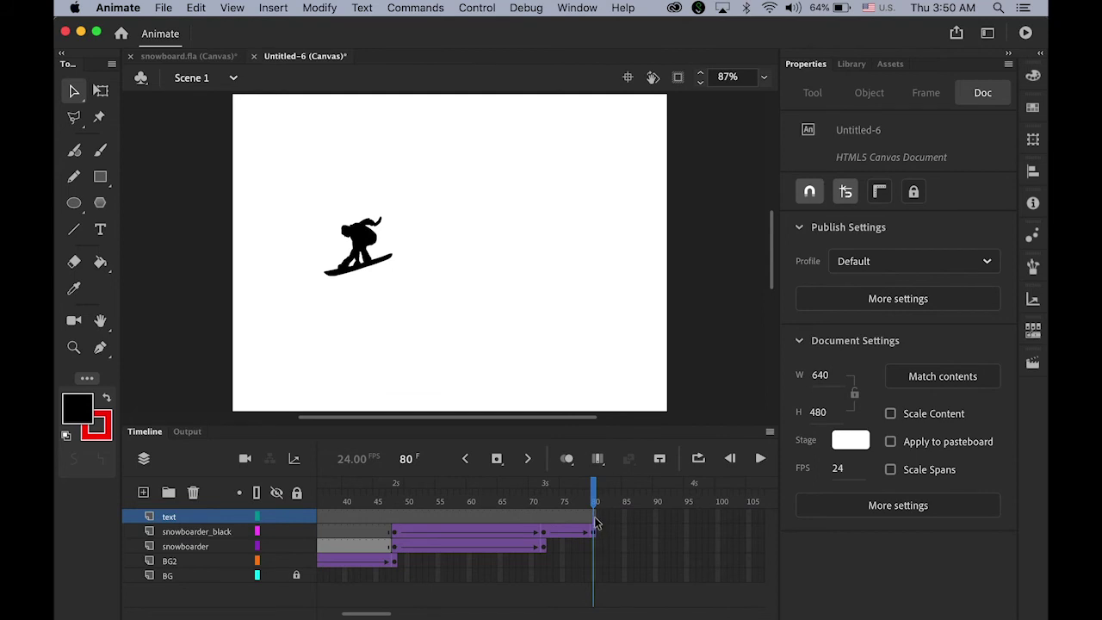
click(652, 557)
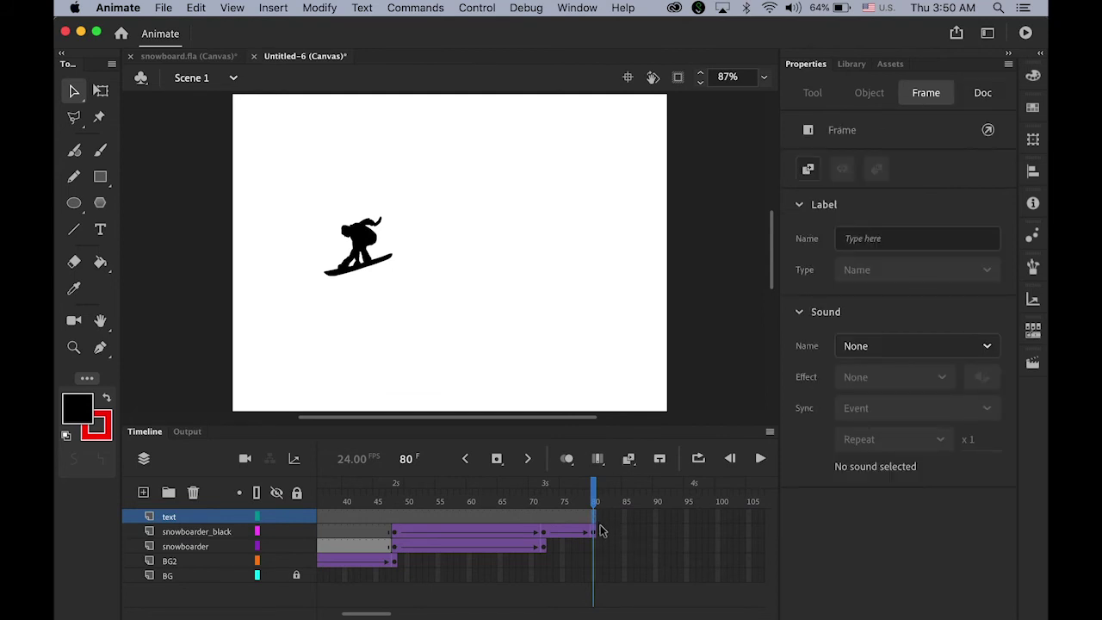
click(279, 8)
mouse_move(308, 104)
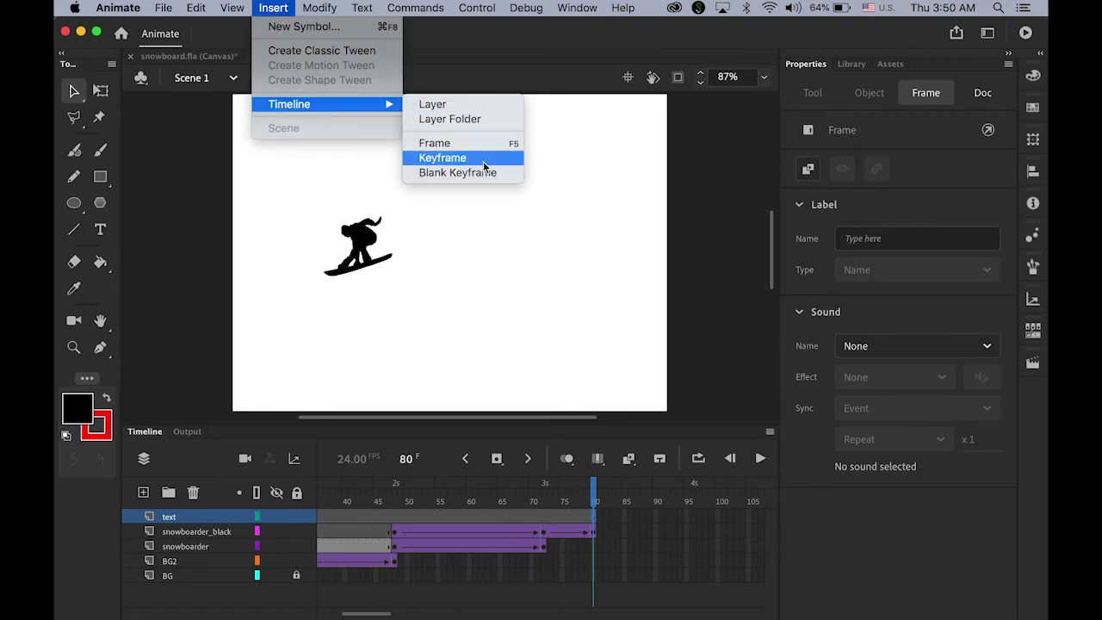
click(514, 176)
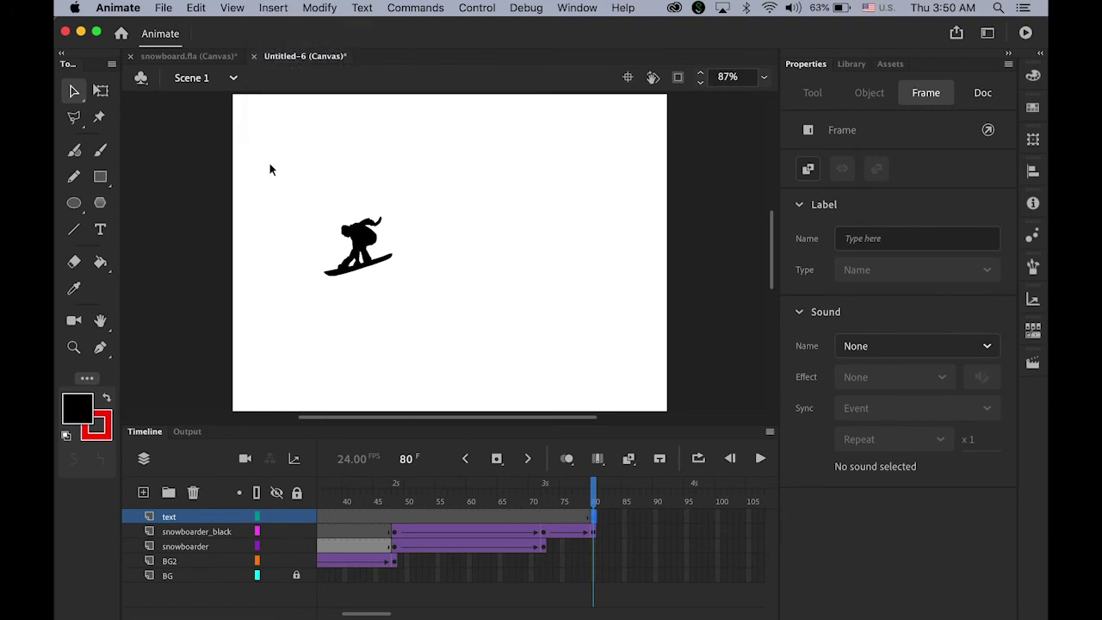
Add the static text "rise & glide" in black 39 pt Planet Kosmos on the stage below and beside the silhouette.
click(100, 230)
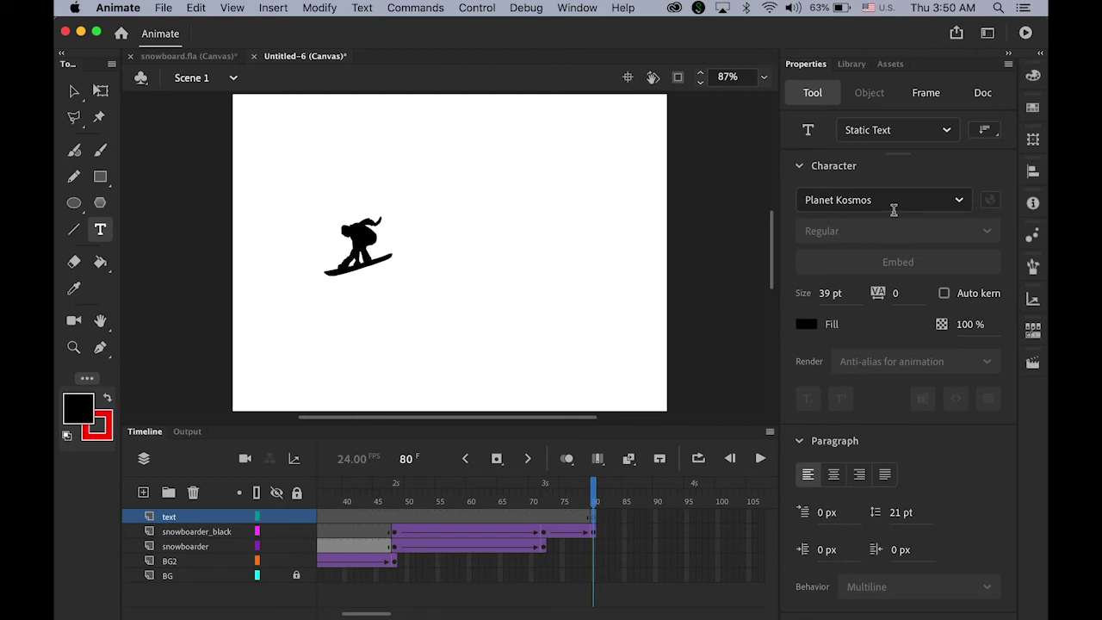
click(417, 265)
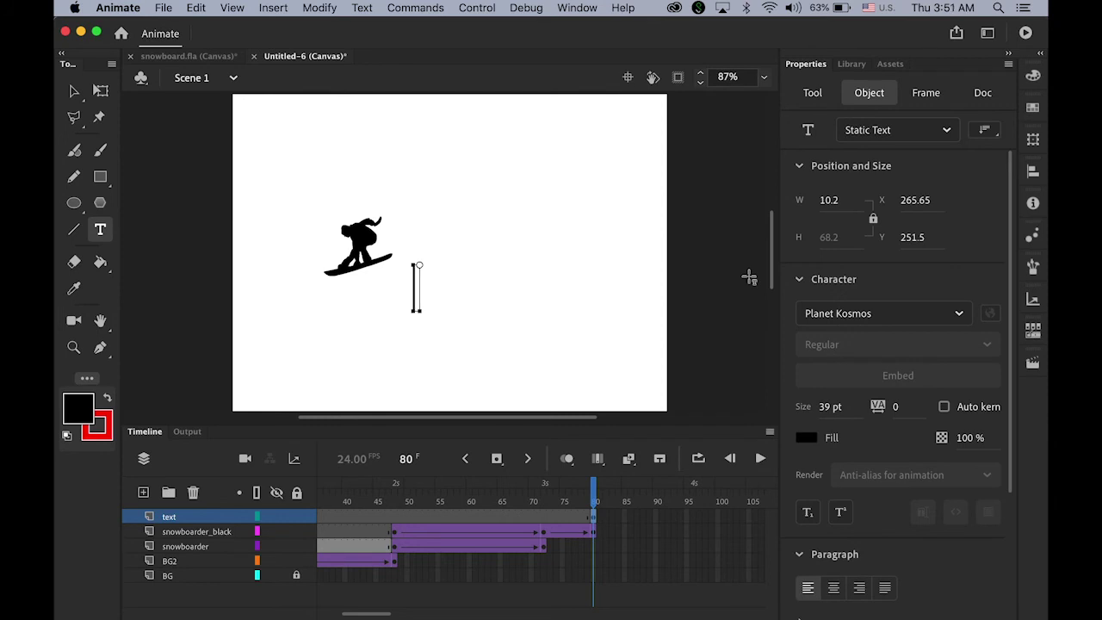
text(rise)
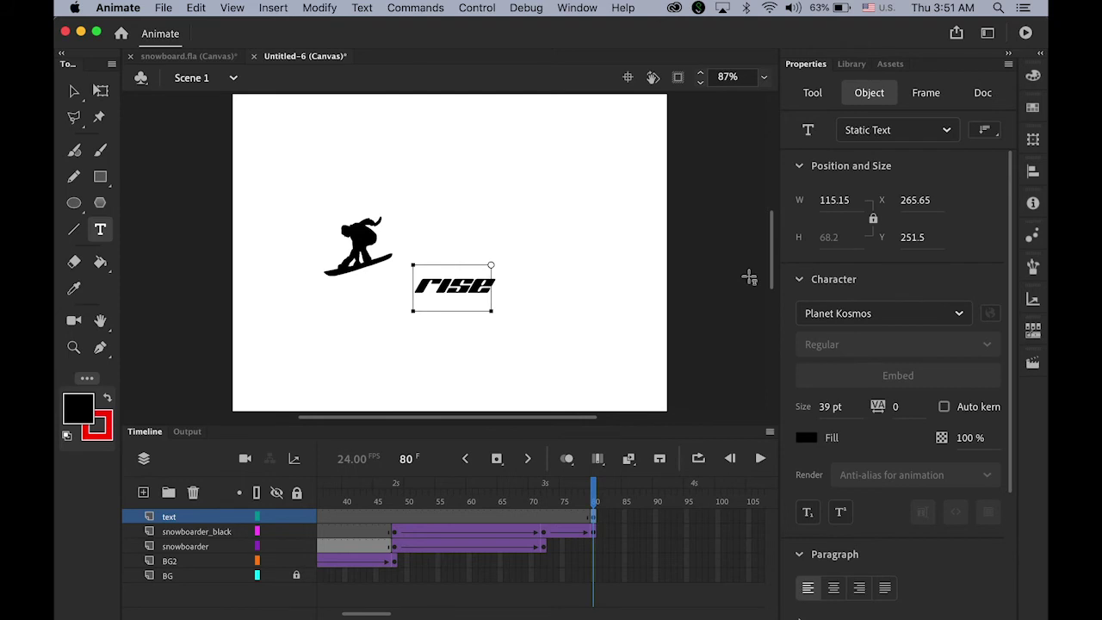
text( G)
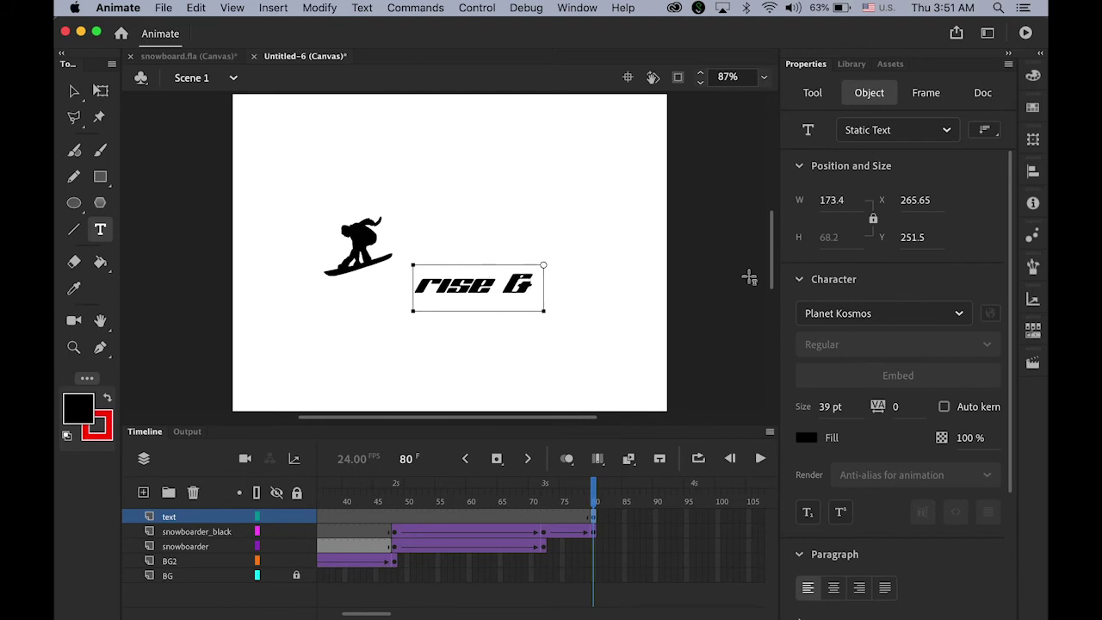
text( glide)
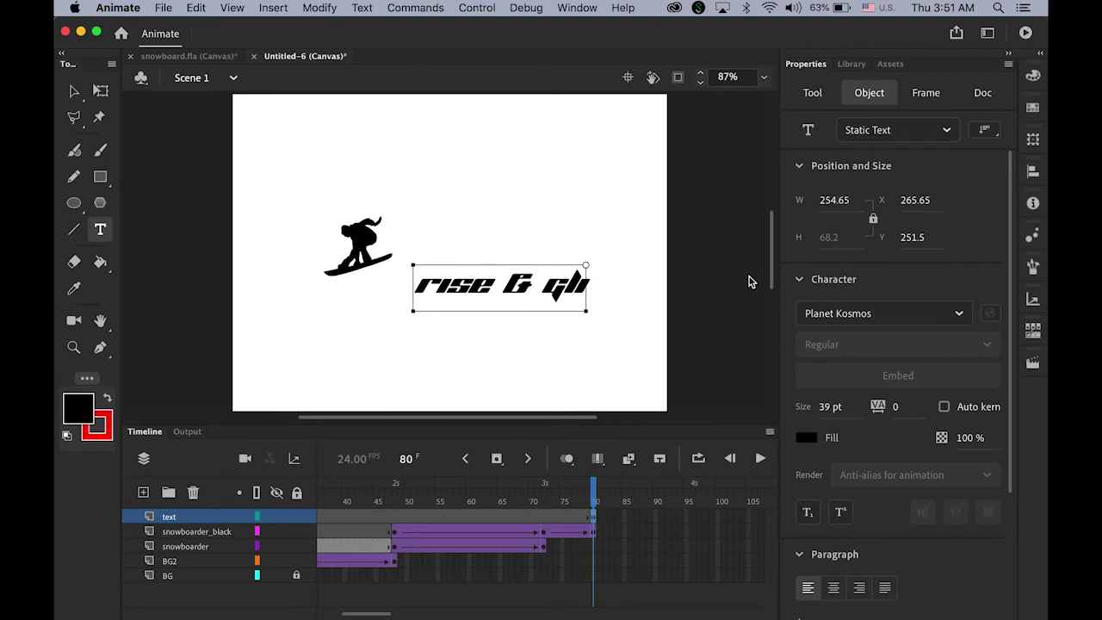
Move the "rise & glide" text up beside the silhouette and skew it with Free Transform to slope upward, about 182.6 px high.
click(74, 91)
drag(457, 293, 443, 245)
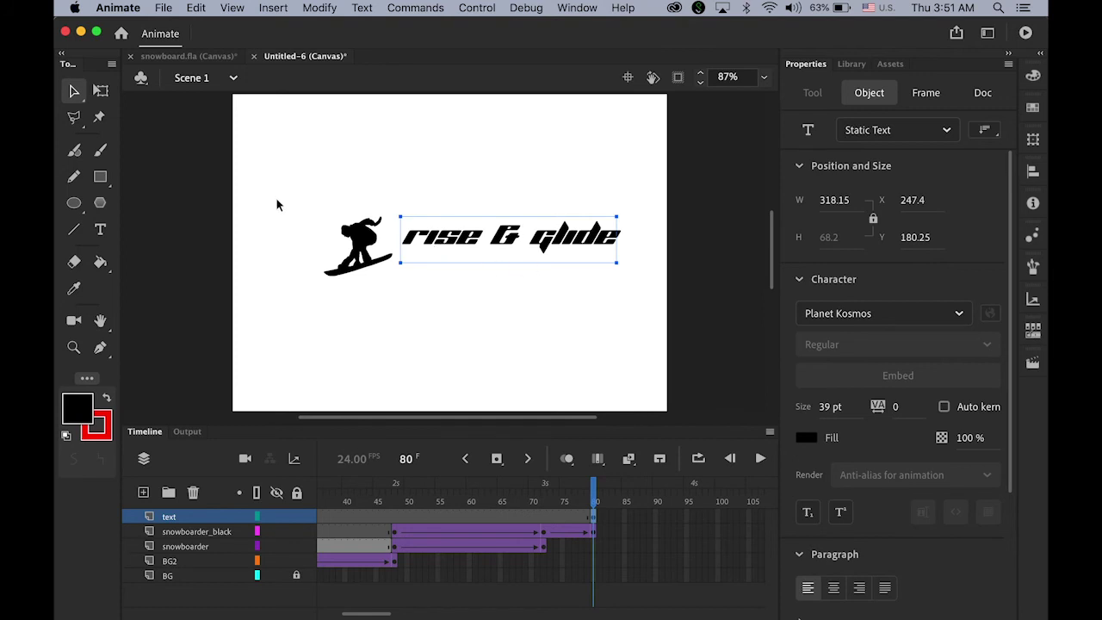
click(100, 90)
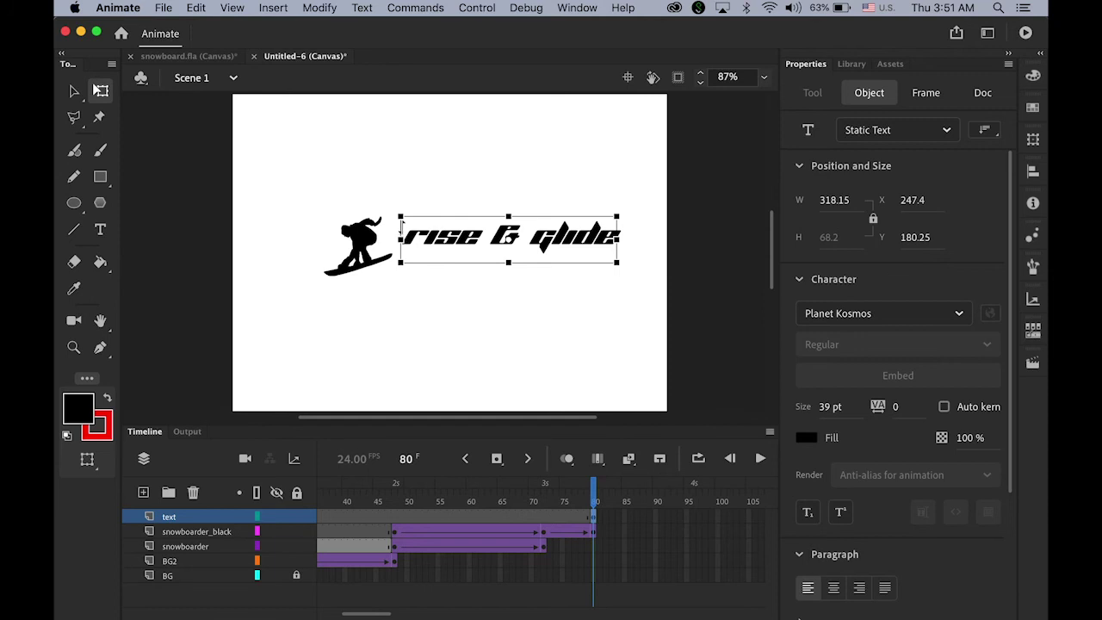
drag(401, 228, 411, 277)
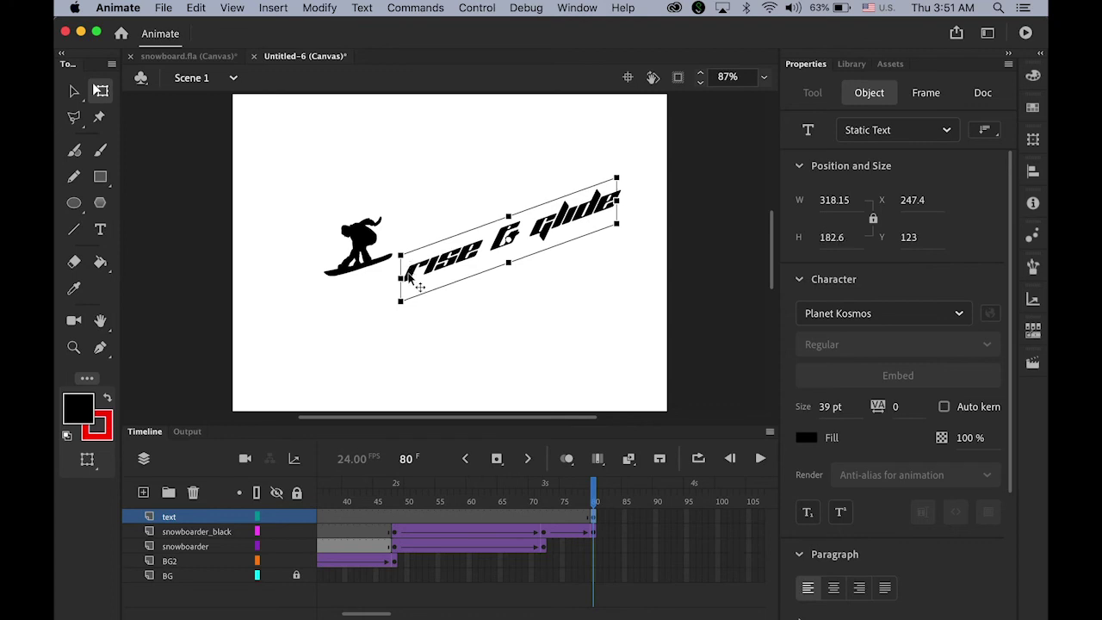
Move the skewed text to X 241.65, Y 83.45 so it continues the line of the snowboard.
click(75, 90)
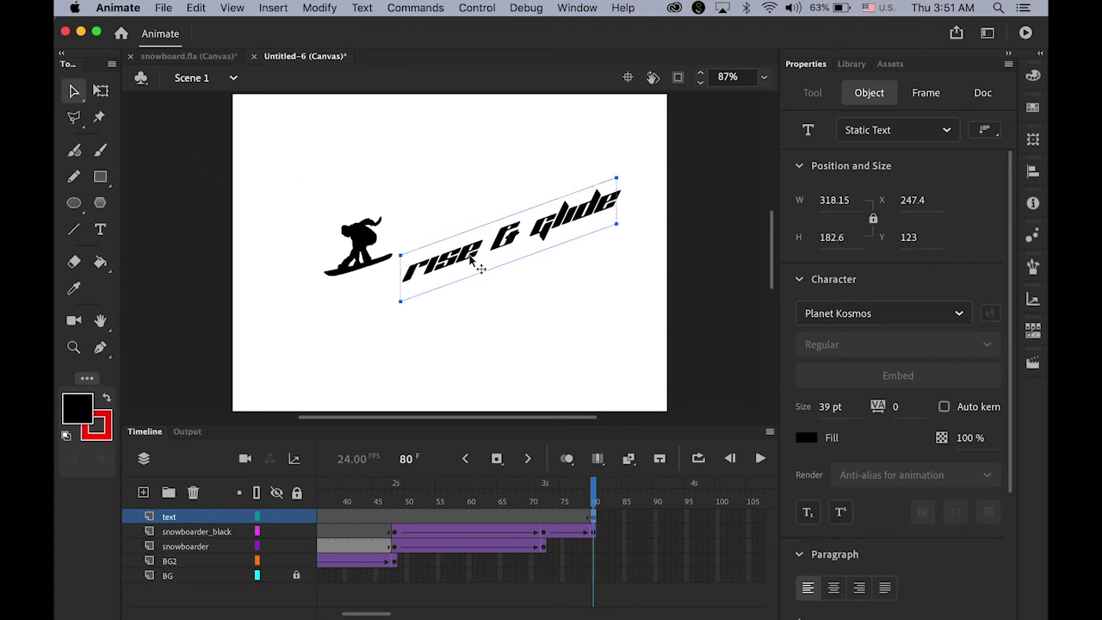
drag(480, 265, 470, 229)
key(Up)
key(Up)
key(Left)
key(Left)
key(Left)
key(Left)
key(Left)
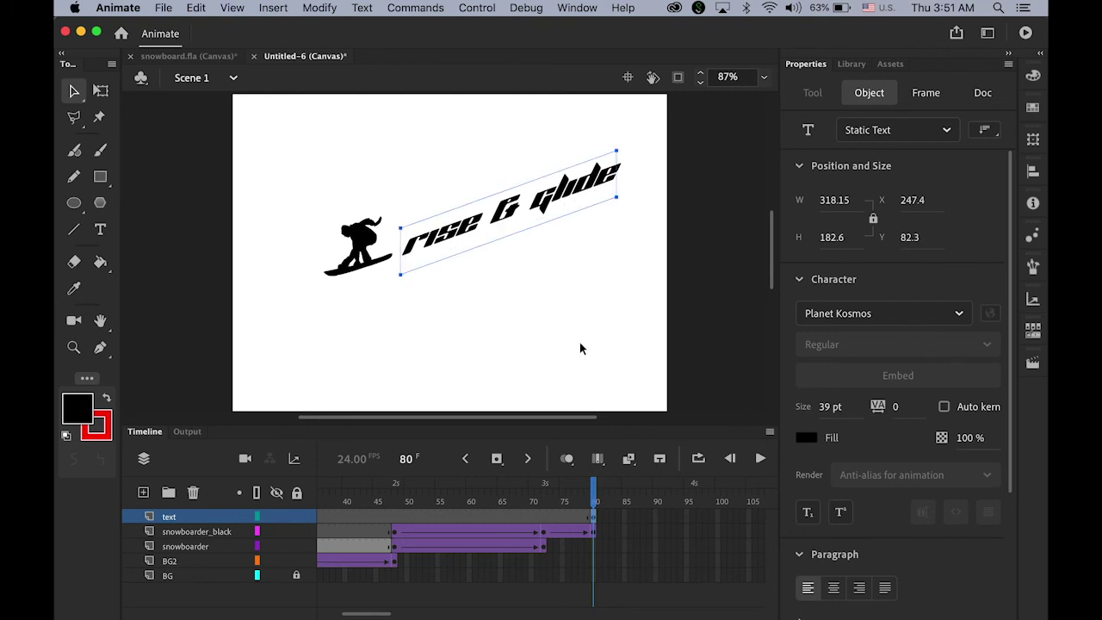
key(Left)
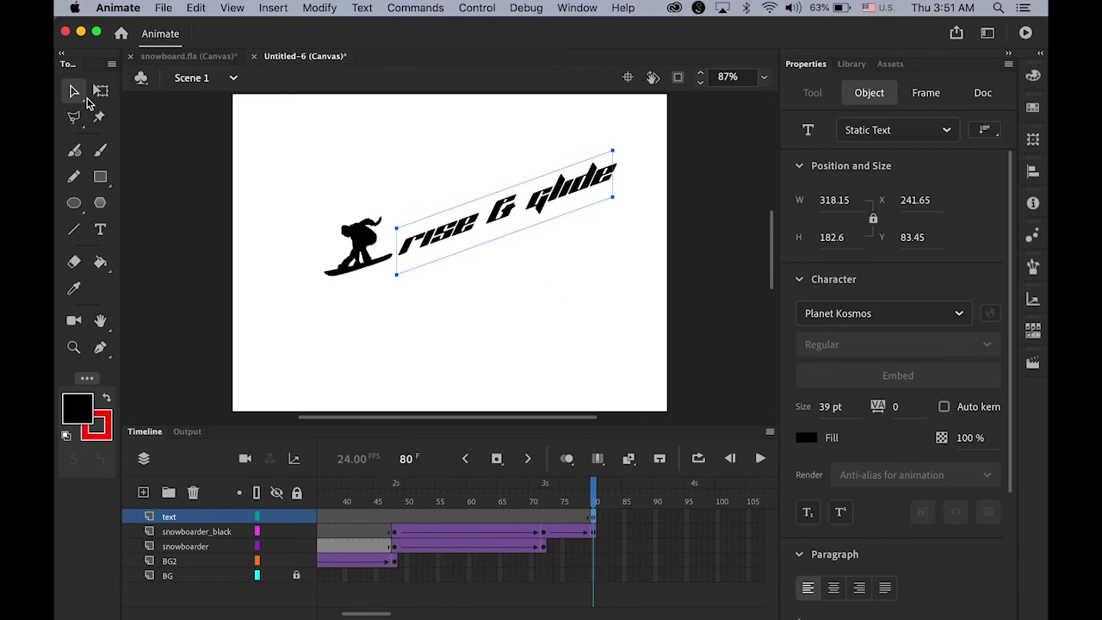
click(183, 215)
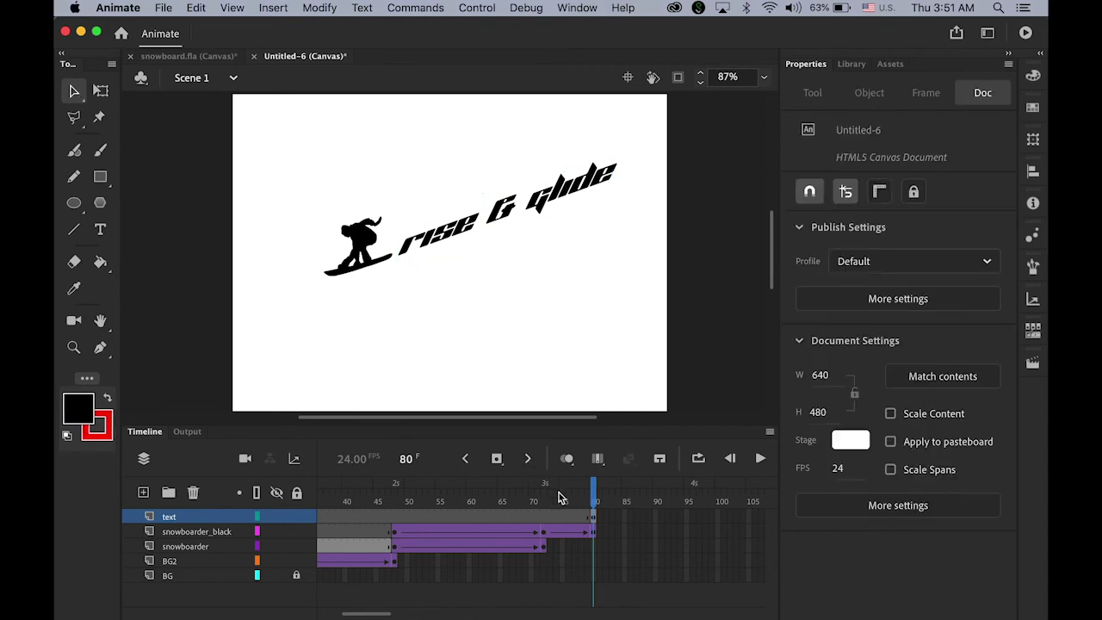
Create a classic tween on the text layer from frame 80 and insert a keyframe at frame 90.
mouse_move(596, 502)
mouse_down()
mouse_move(571, 501)
mouse_move(613, 508)
mouse_up()
click(593, 518)
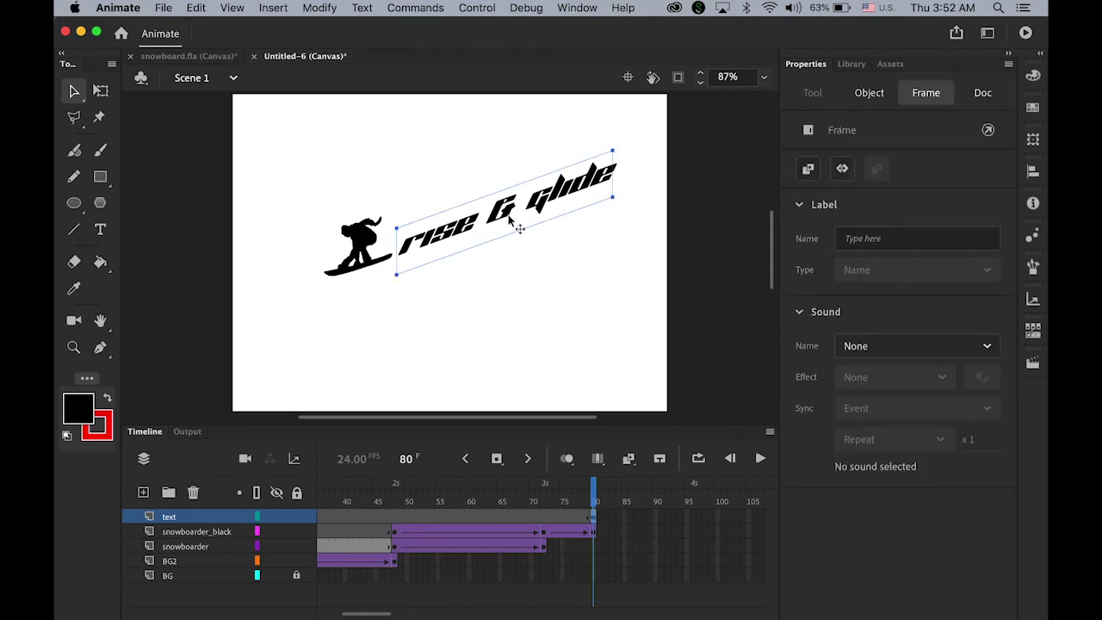
click(270, 7)
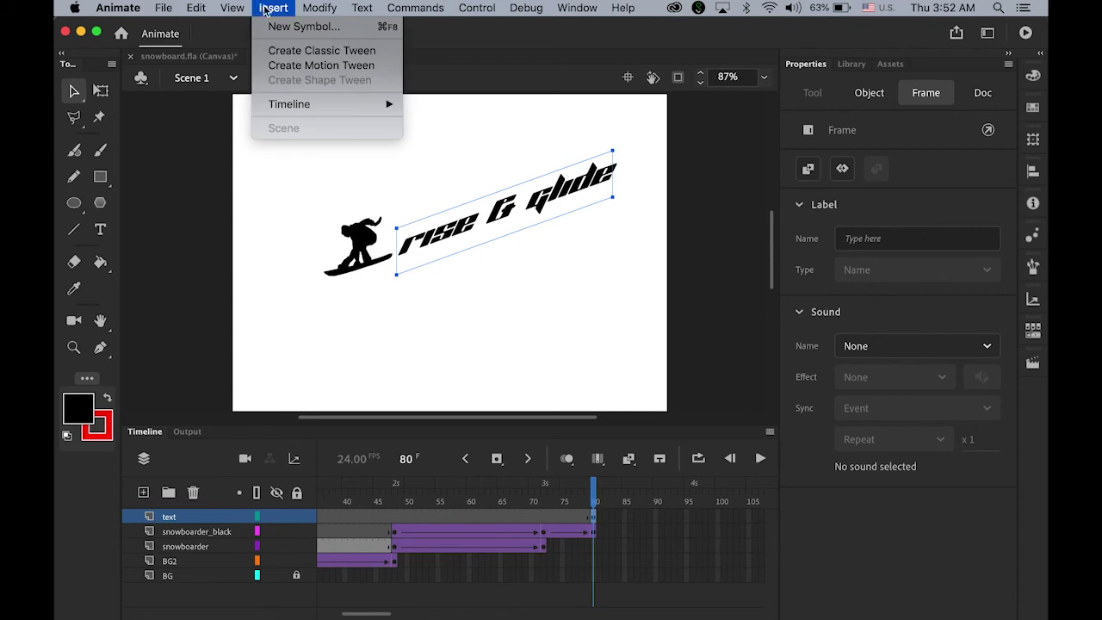
click(323, 52)
click(654, 521)
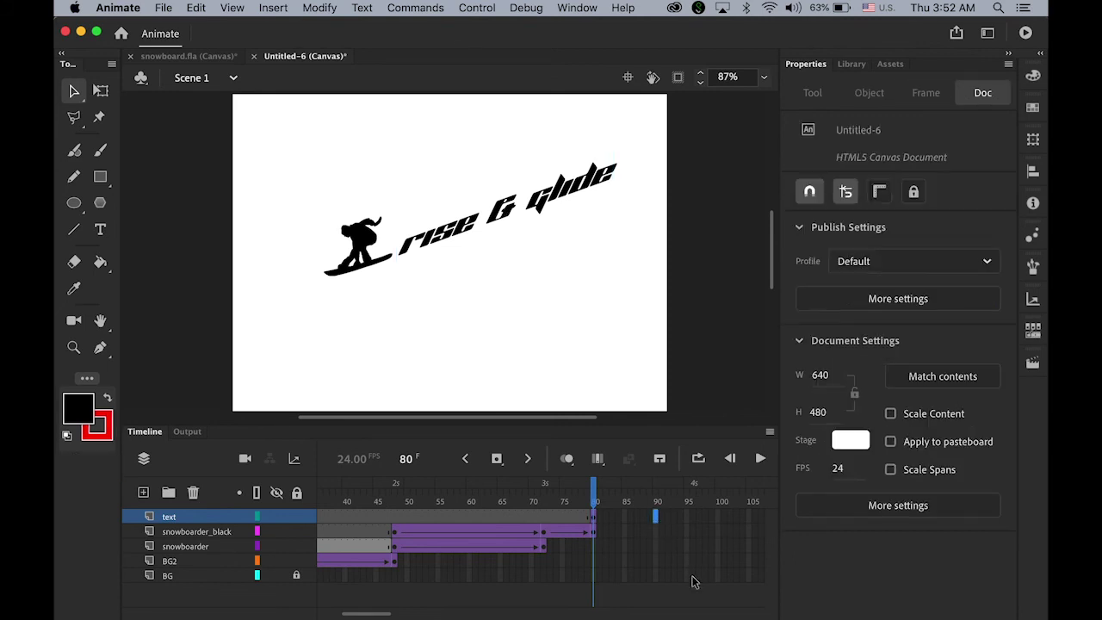
click(496, 460)
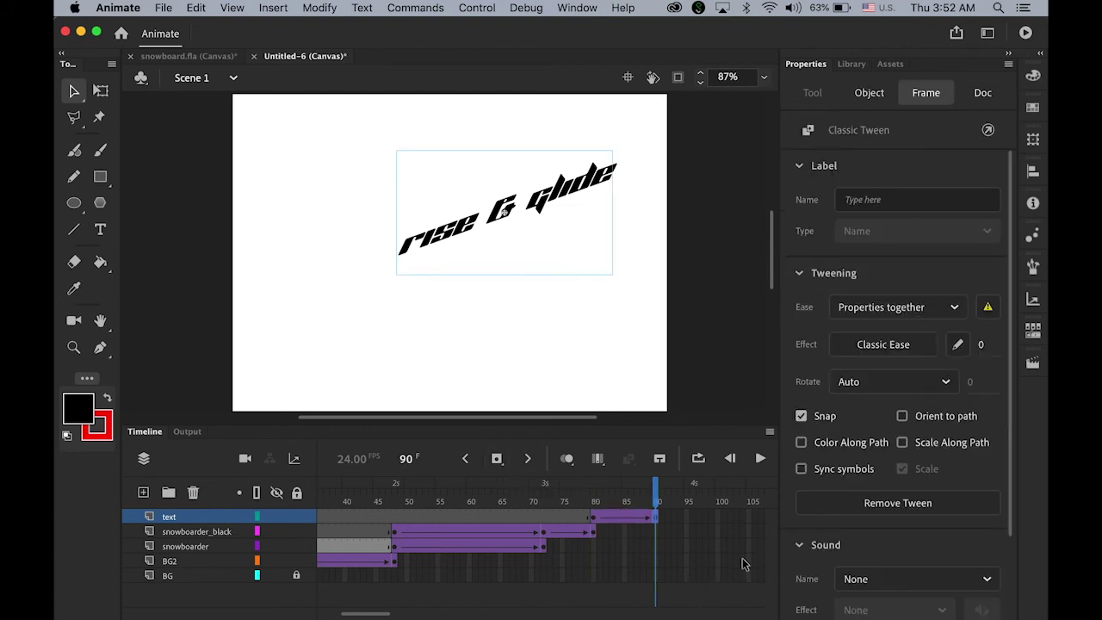
Insert a keyframe at frame 90 of the snowboarder_black layer to extend the silhouette.
click(593, 533)
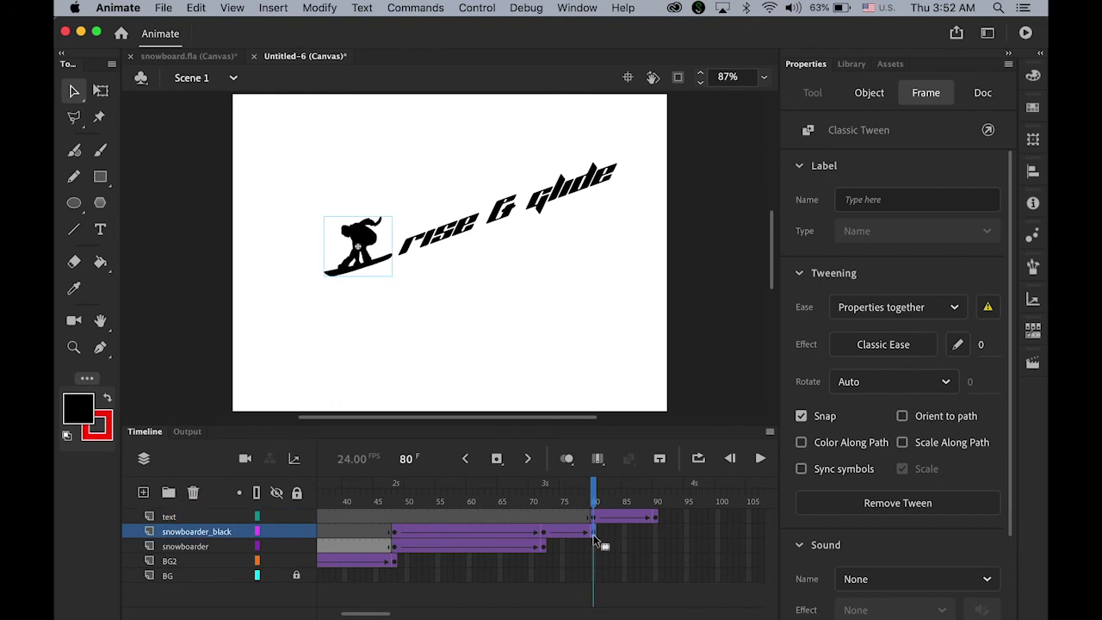
click(656, 534)
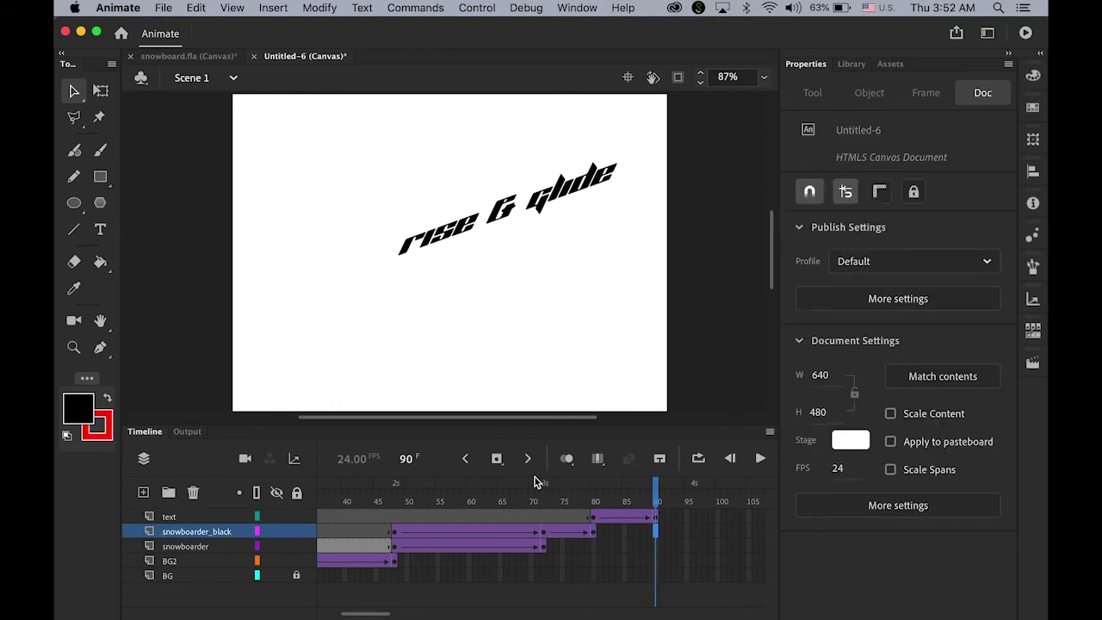
click(496, 462)
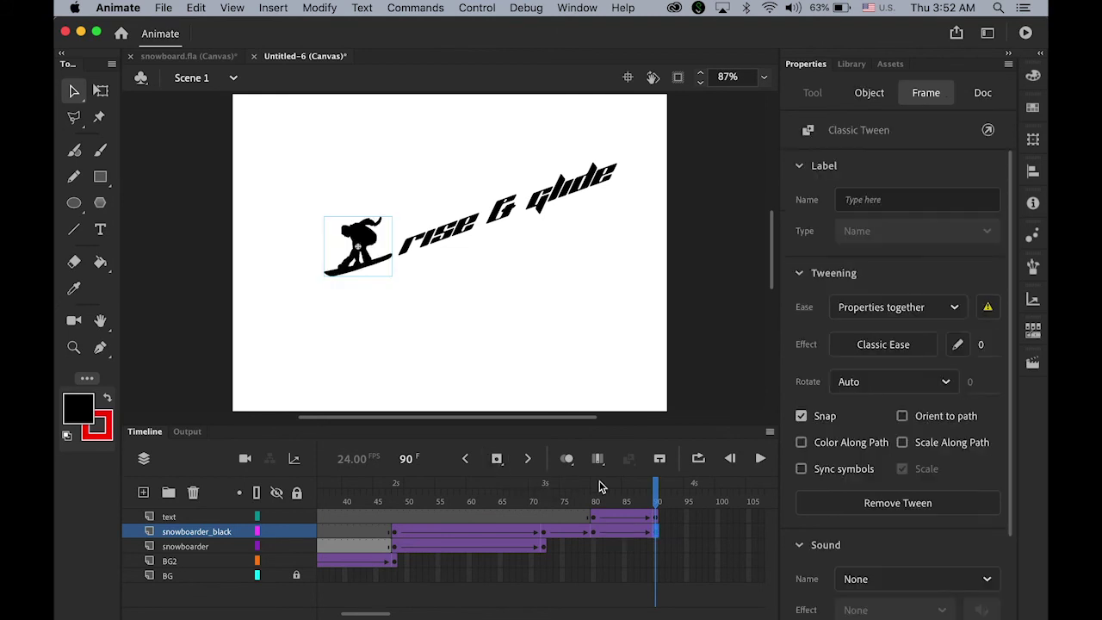
Move the frame 80 text off the stage's right edge to about X 802, Y 33 and scrub the timeline back to frame 1.
drag(658, 505, 606, 517)
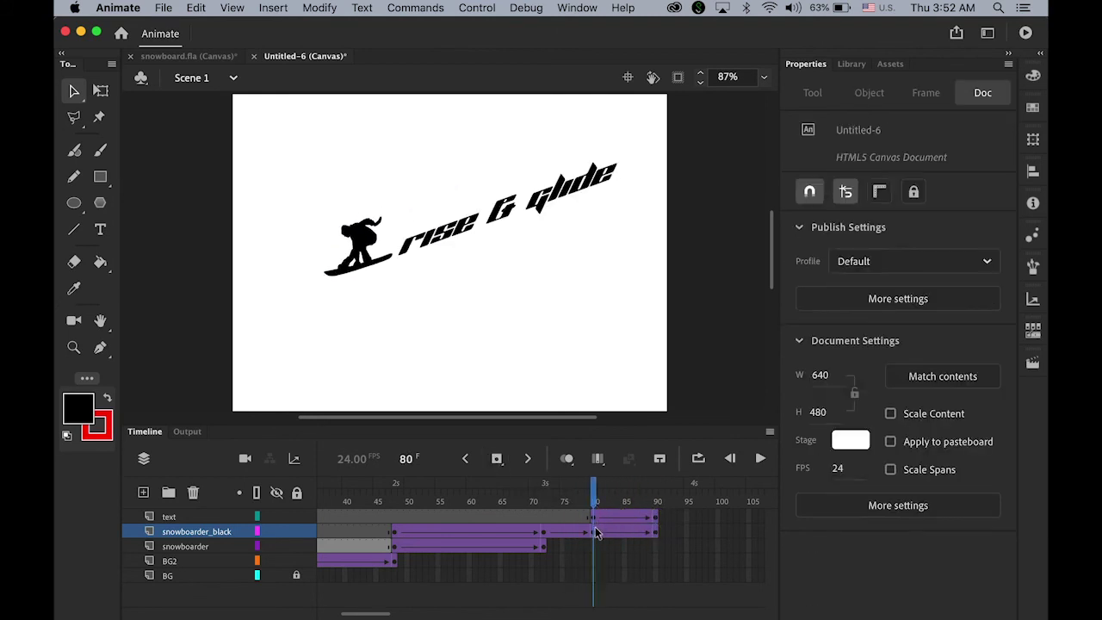
click(595, 518)
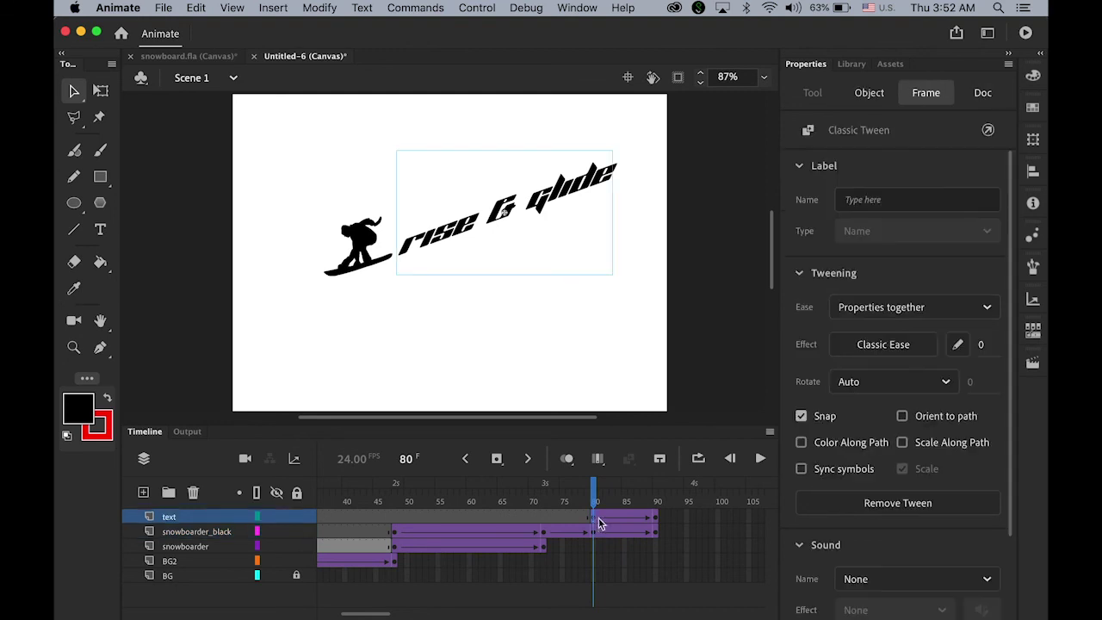
click(422, 248)
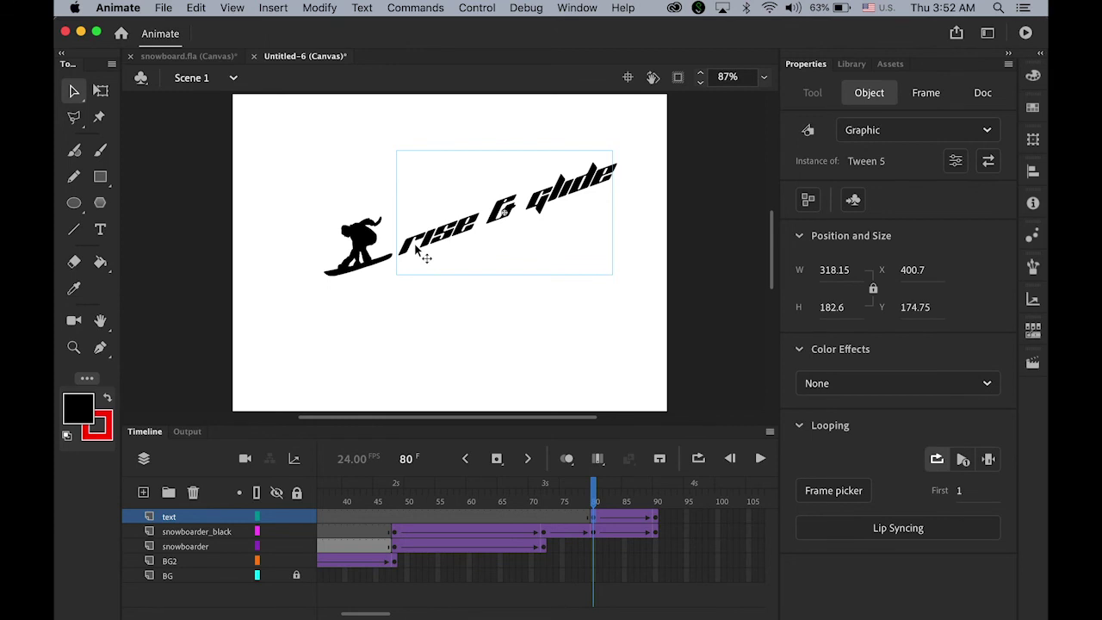
drag(418, 249, 686, 148)
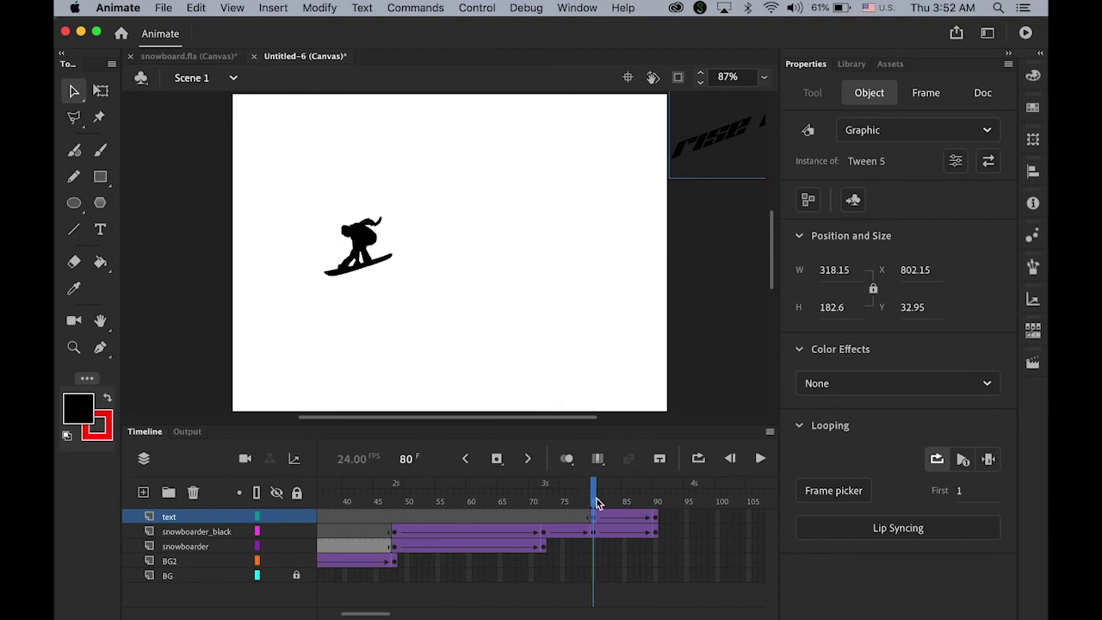
drag(598, 503, 544, 503)
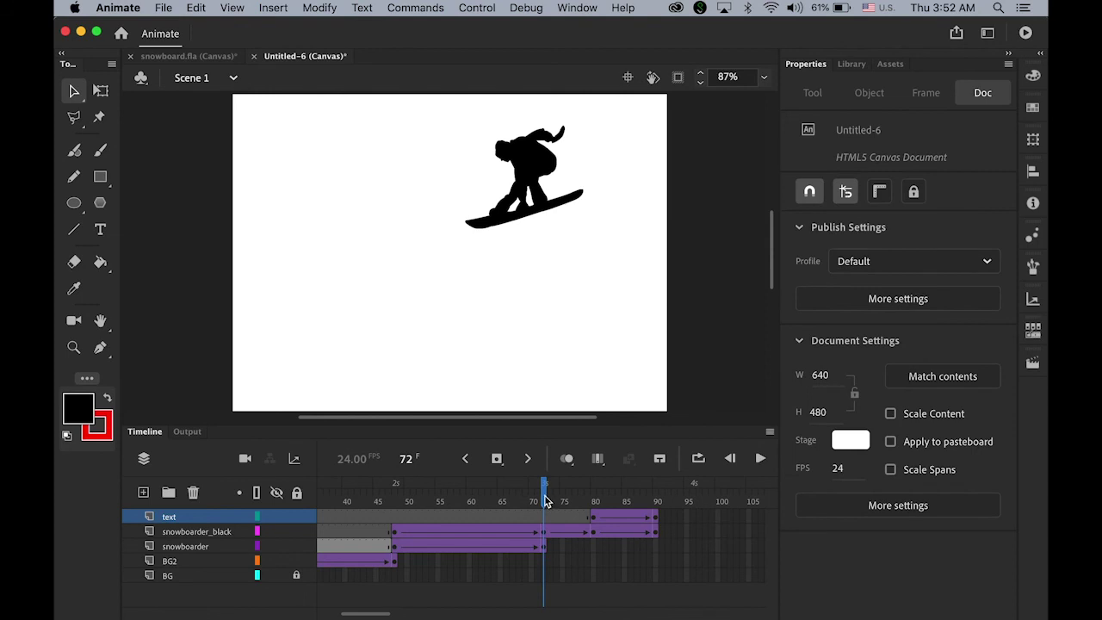
drag(549, 503, 594, 508)
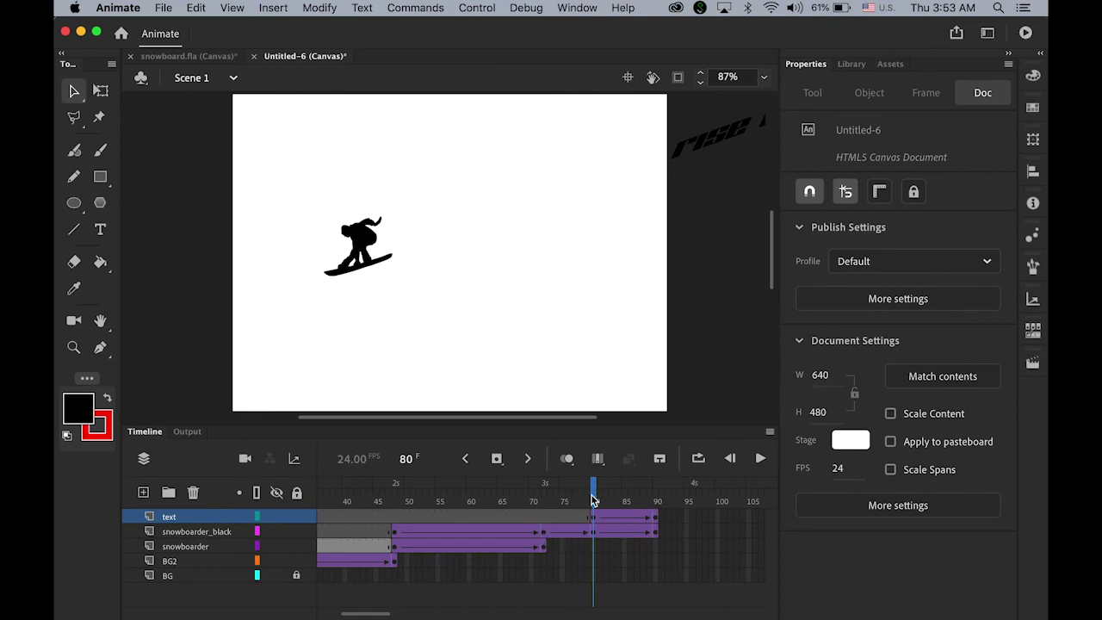
drag(593, 503, 196, 493)
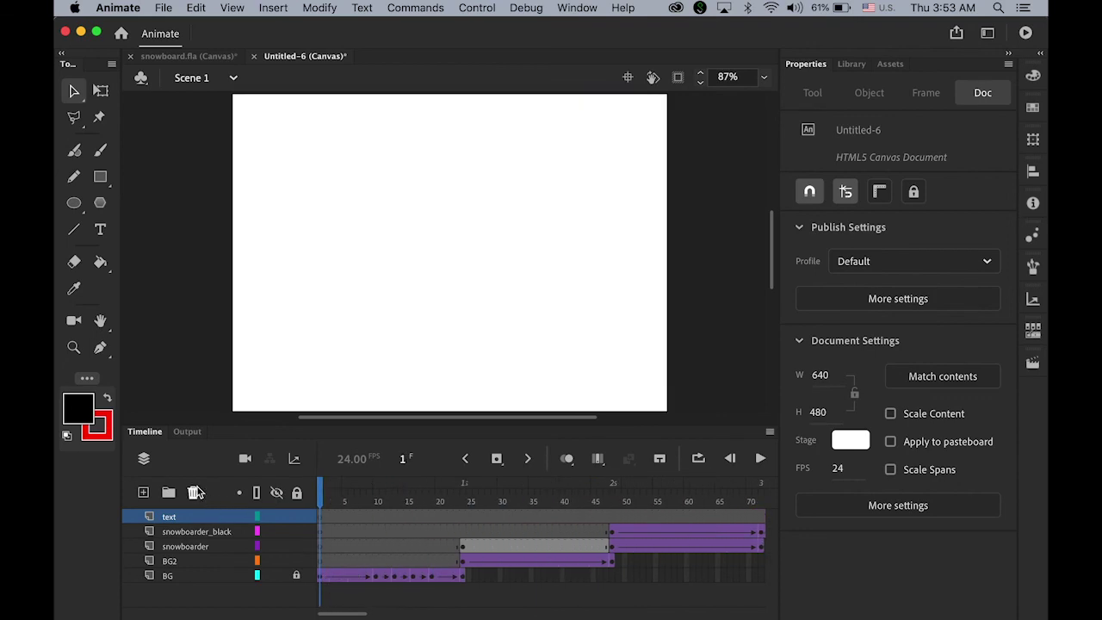
Play the animation, then set the snowboarder_black tween starting at frame 72 to Classic Ease-Out with a value of 100.
key(Return)
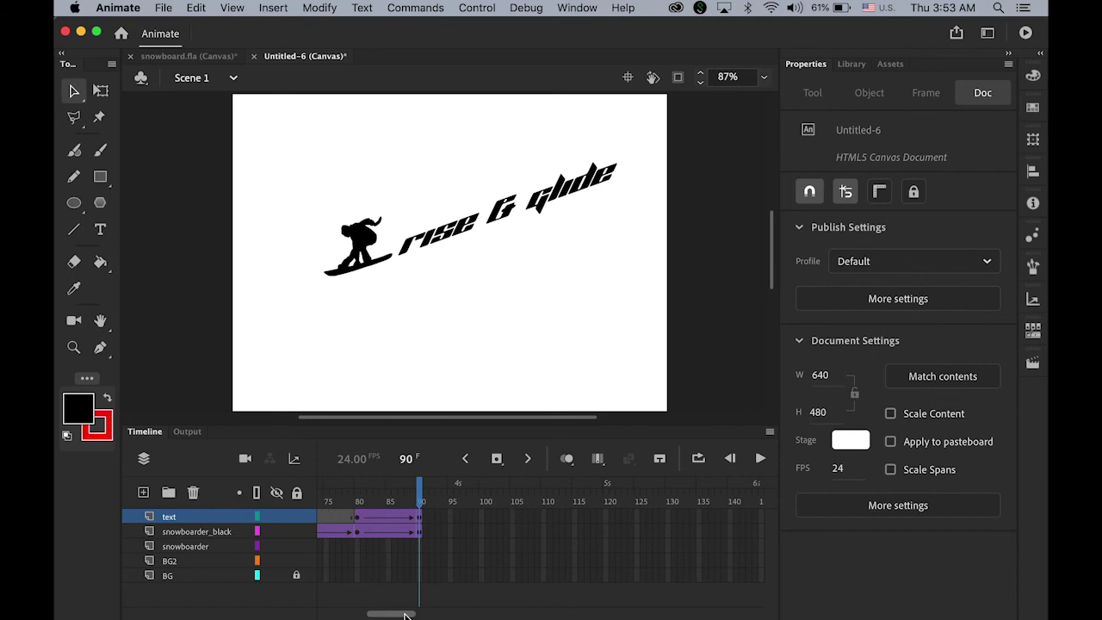
scroll(405, 615, left, 4)
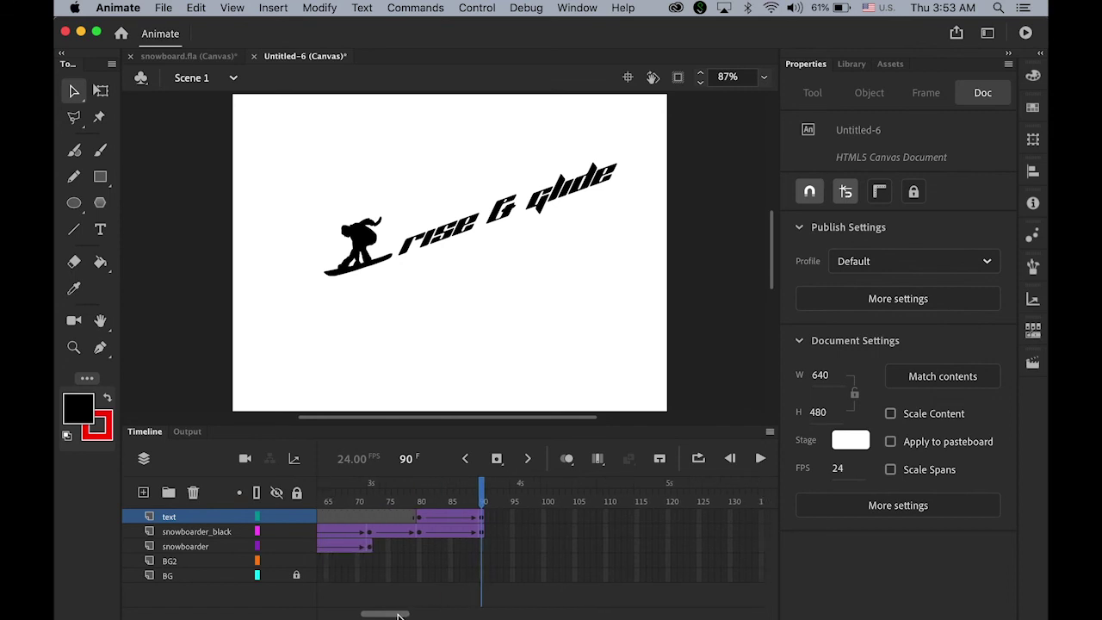
click(377, 532)
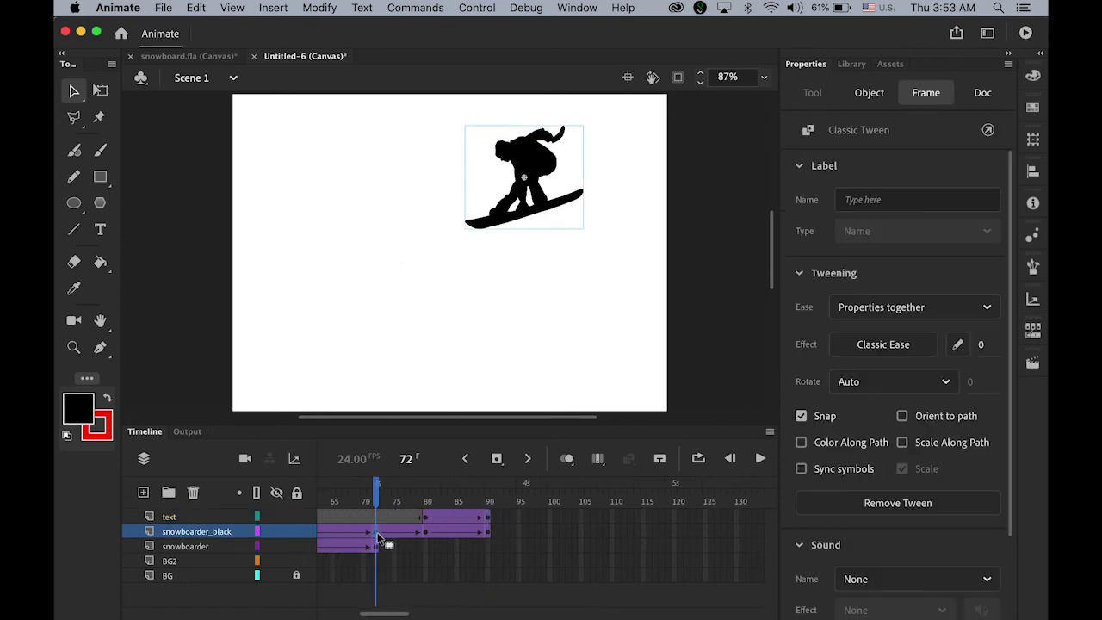
click(548, 215)
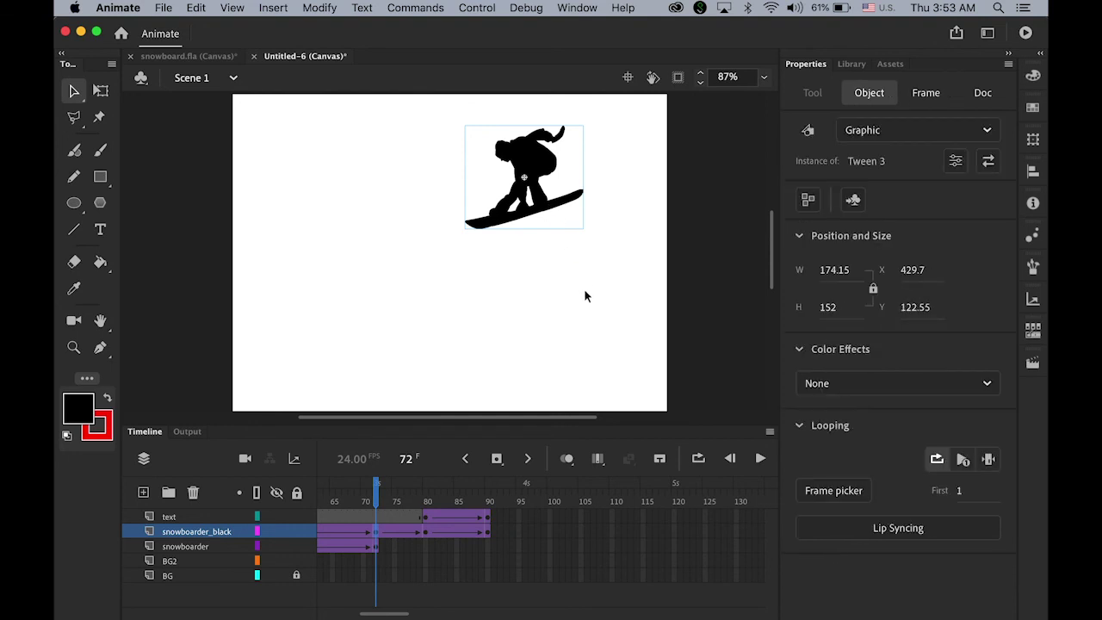
click(378, 536)
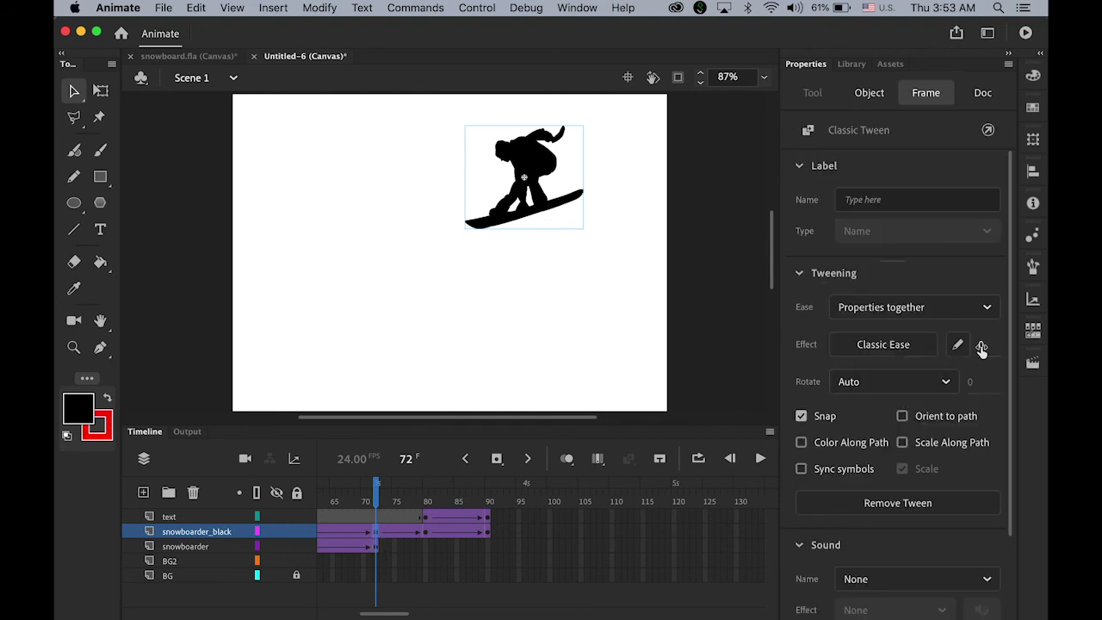
drag(982, 348, 1040, 353)
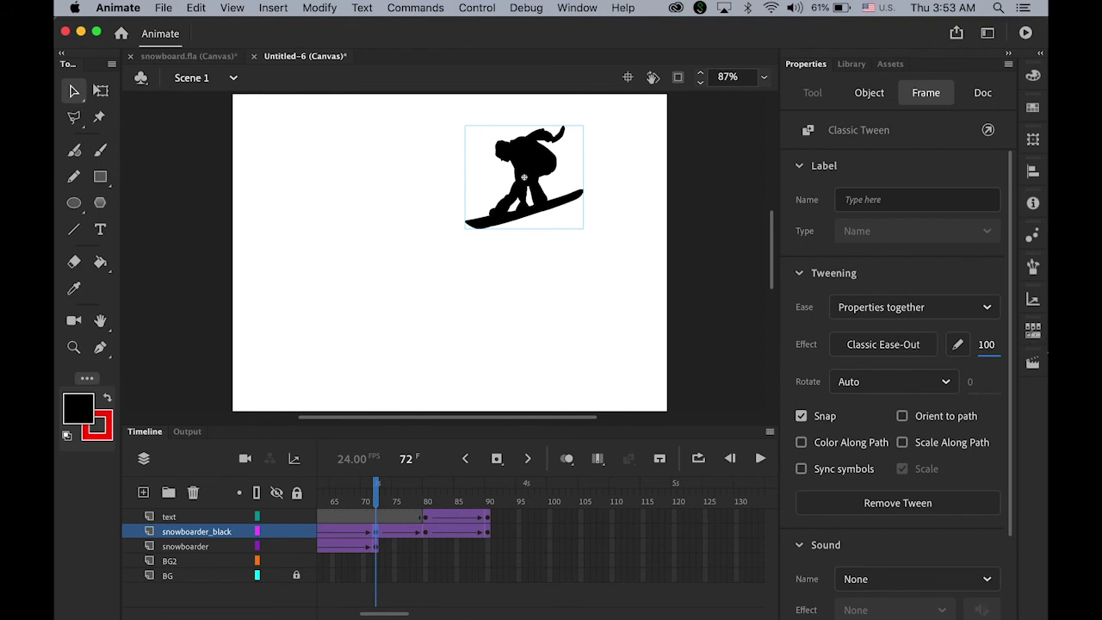
Set the text layer's tween at frame 80 to Classic Ease-In with a value of -100 and replay the animation from frame 1.
click(424, 518)
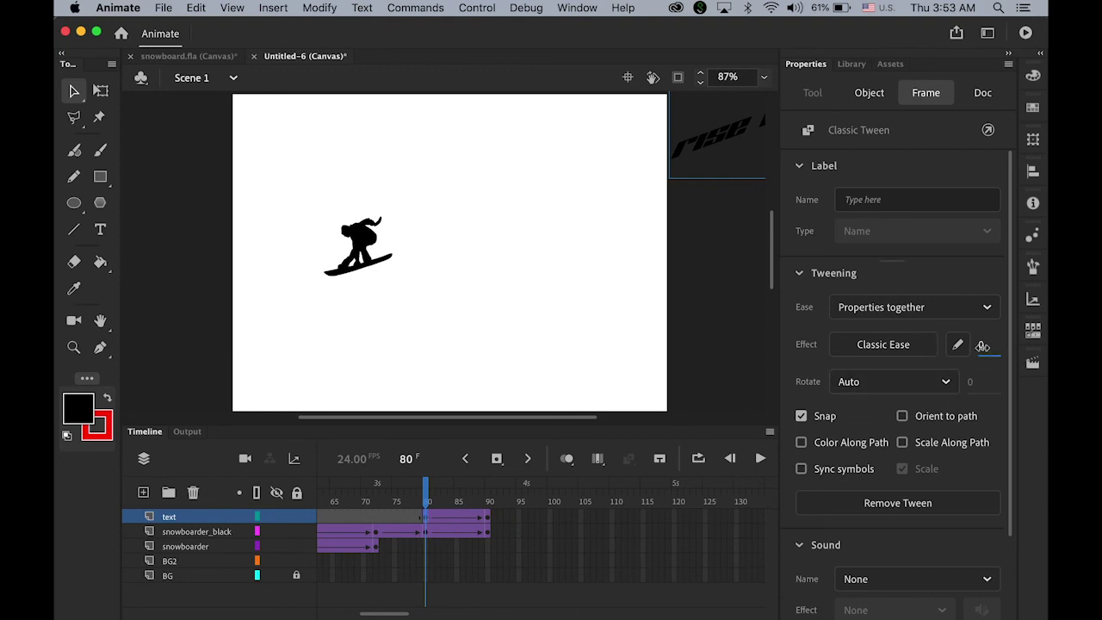
drag(983, 346, 697, 346)
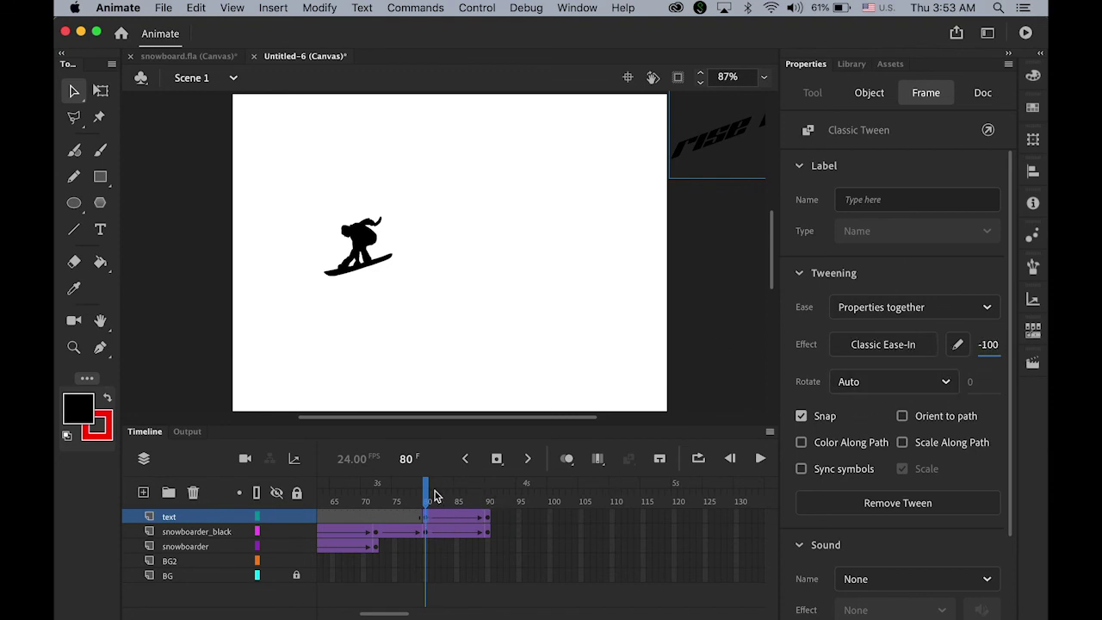
drag(435, 497, 53, 461)
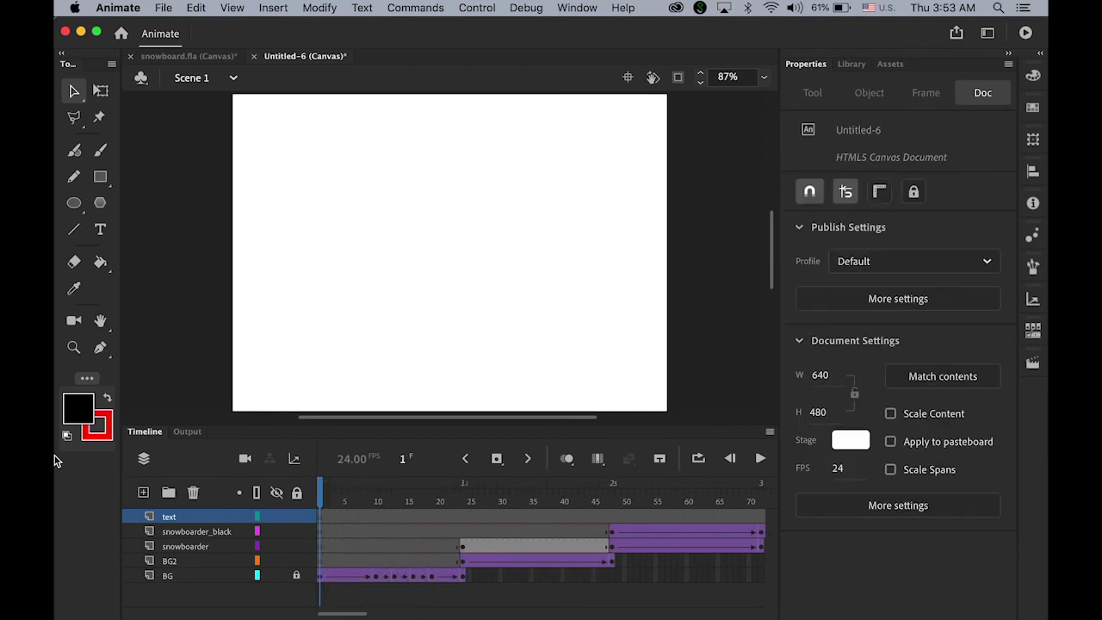
key(Return)
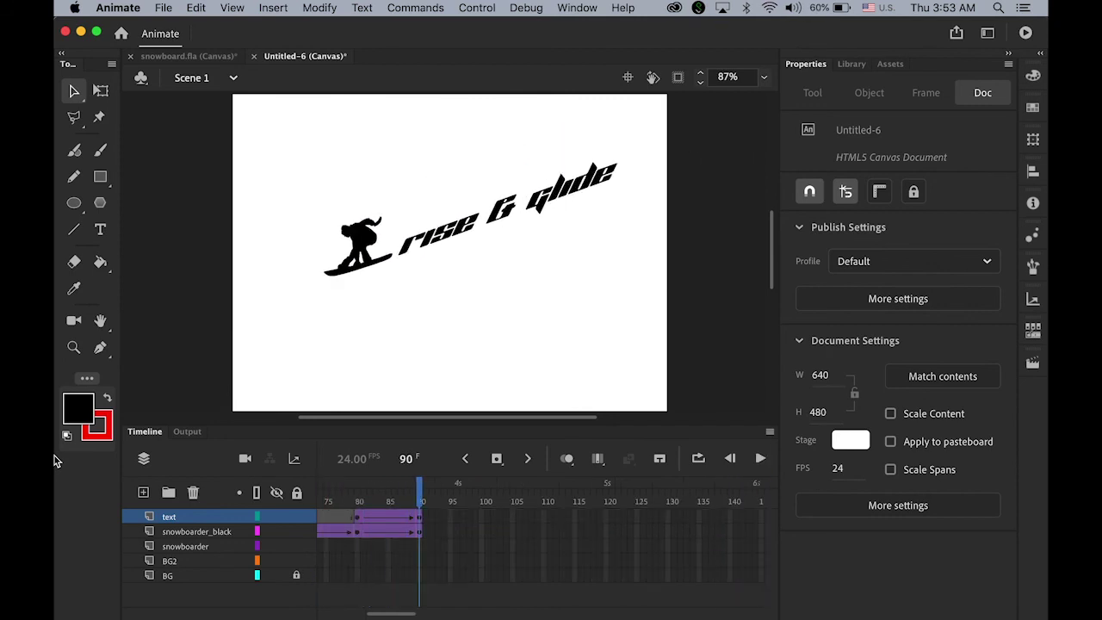
key(Return)
Test the movie in the browser, watch the animation, and return to Animate.
click(487, 8)
mouse_move(524, 163)
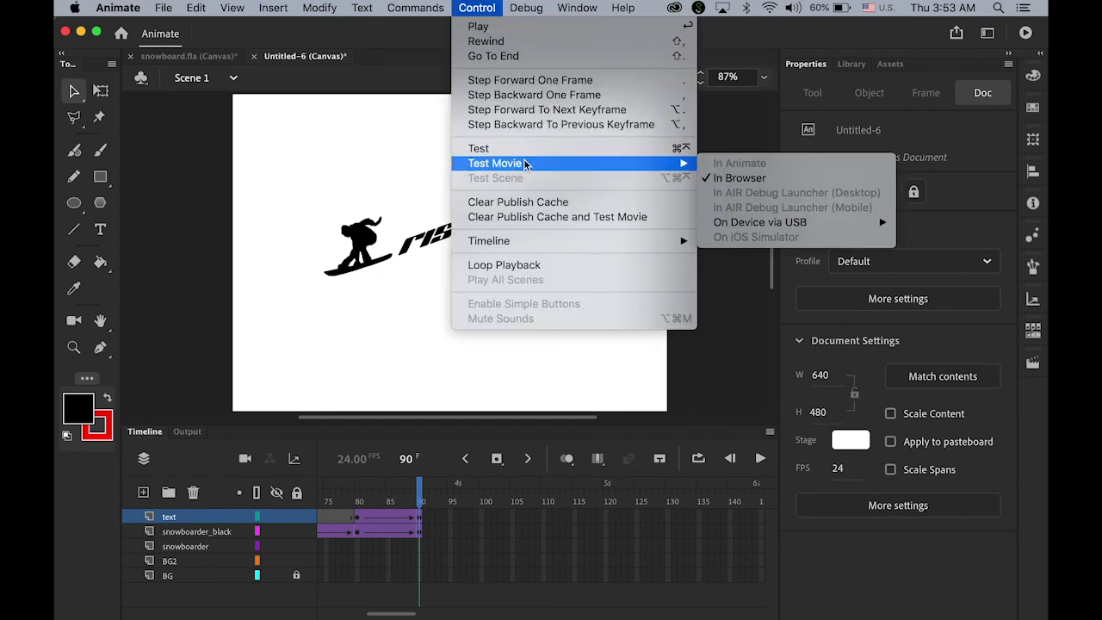
click(803, 178)
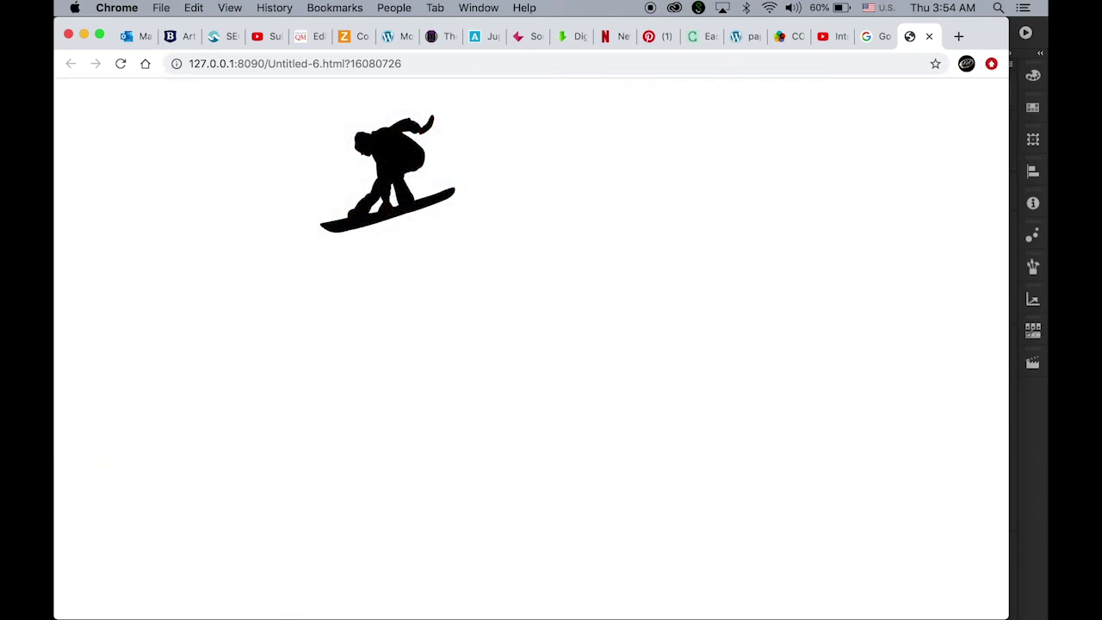
key(super+Tab)
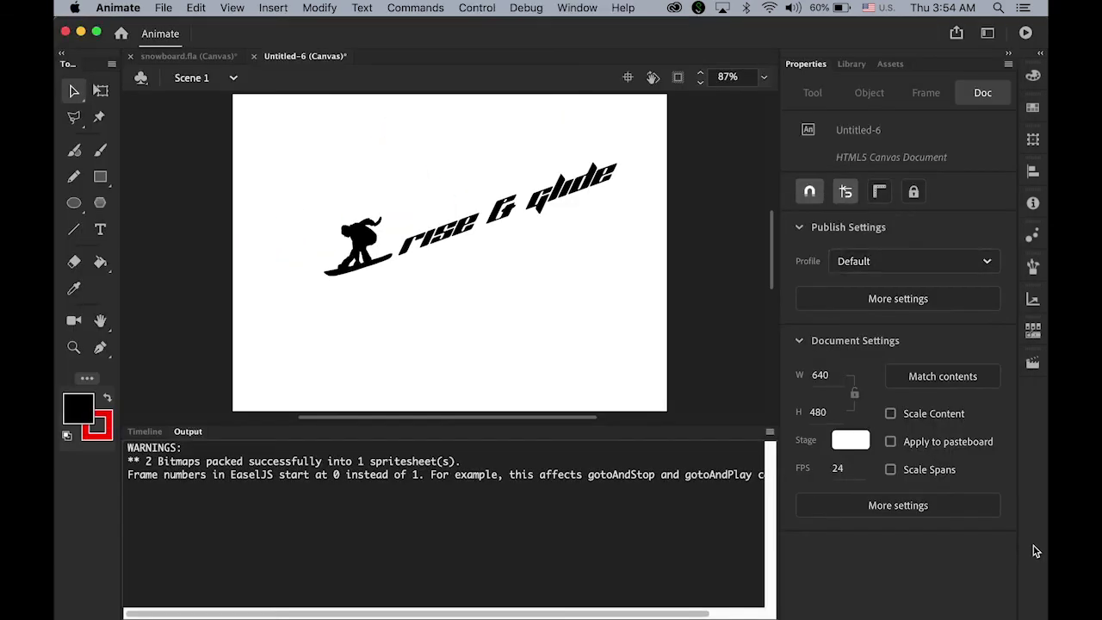
Insert keyframes at frame 168 on the text and snowboarder_black layers to hold the final composition until 7 seconds.
click(145, 432)
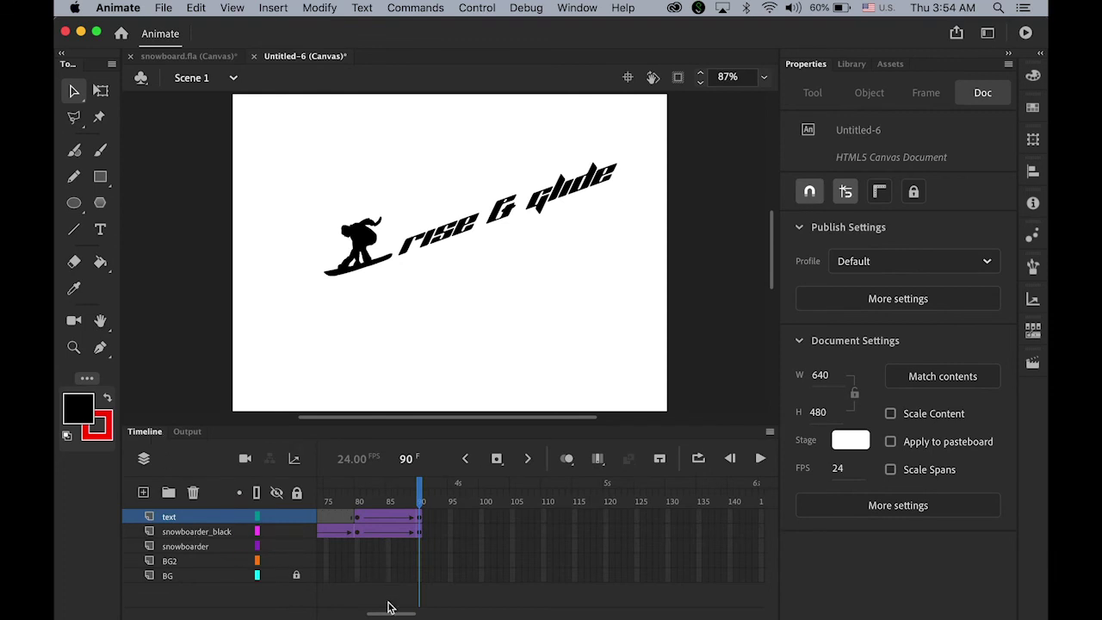
drag(390, 615, 414, 617)
click(694, 518)
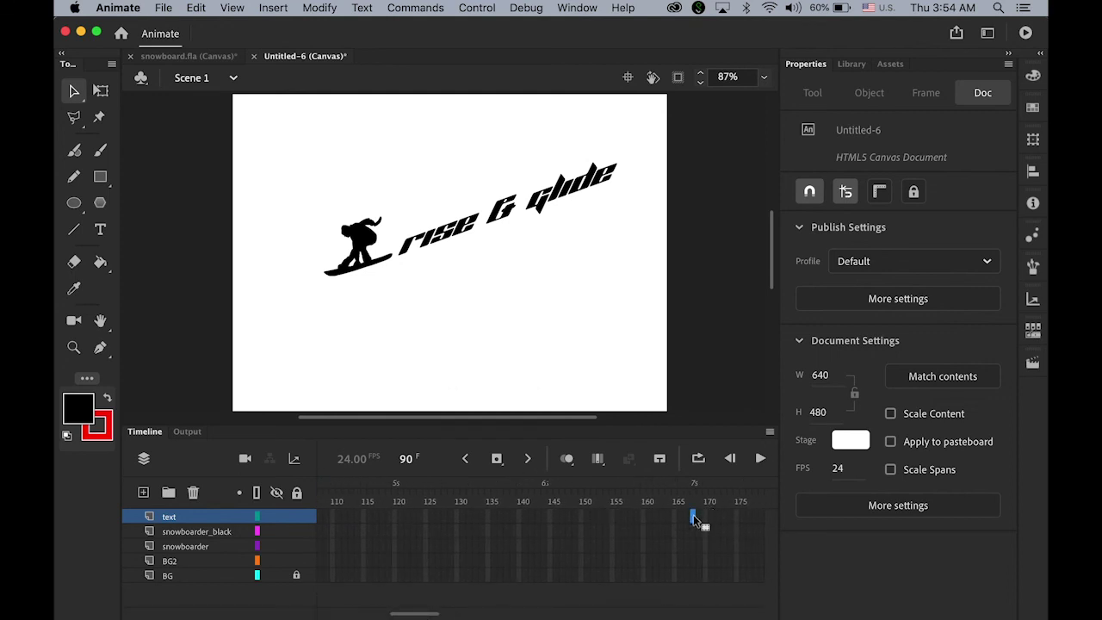
shift+click(693, 528)
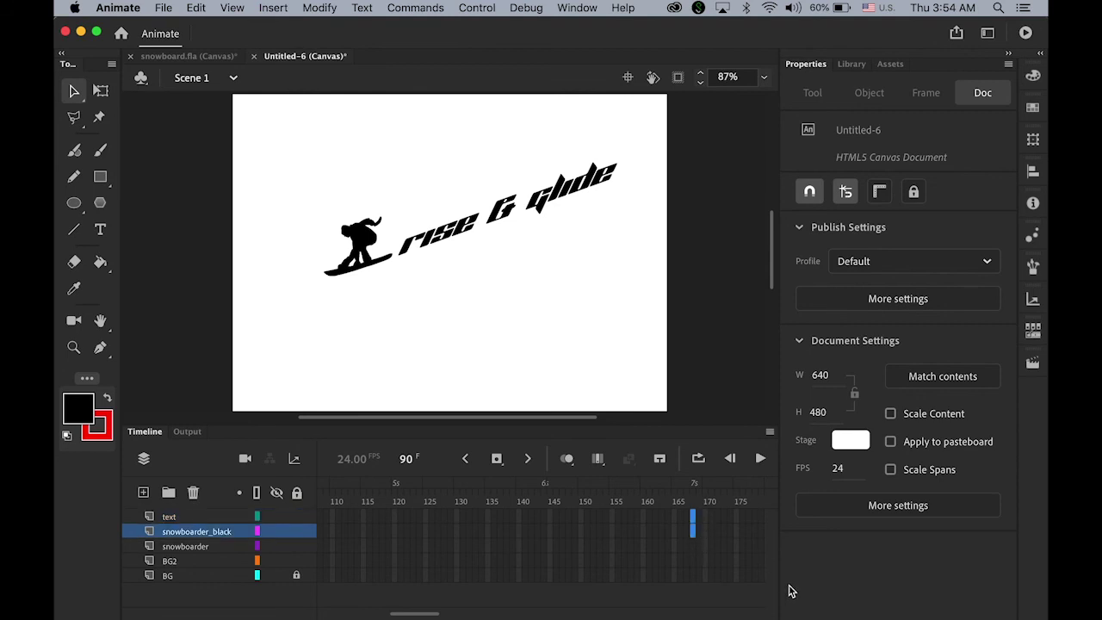
click(497, 458)
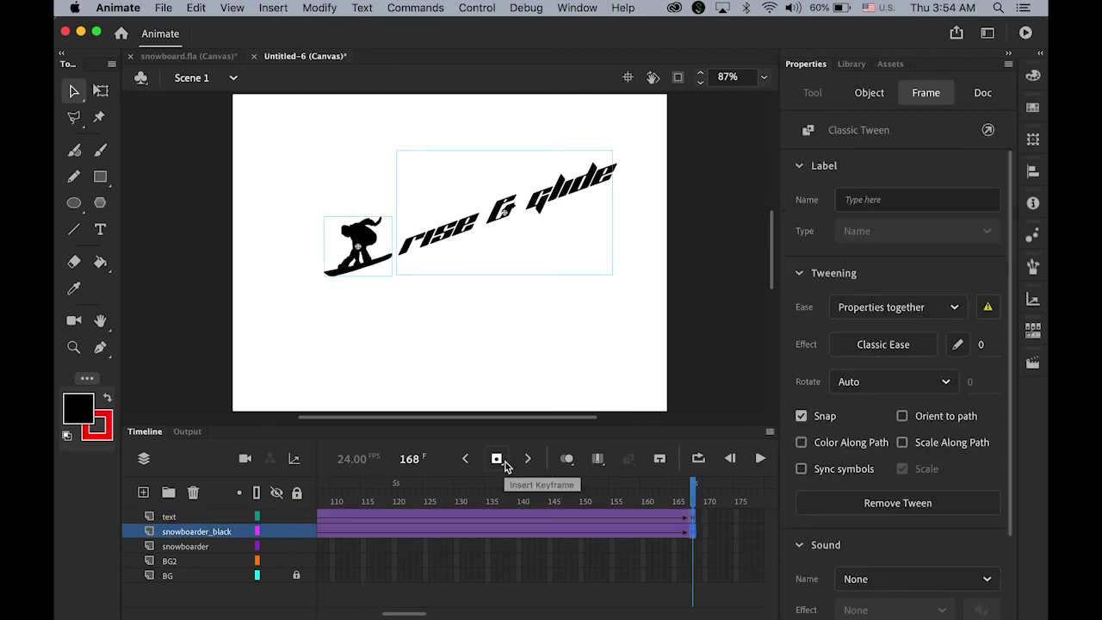
Clear the frame selection and test the extended movie in the browser again.
click(752, 383)
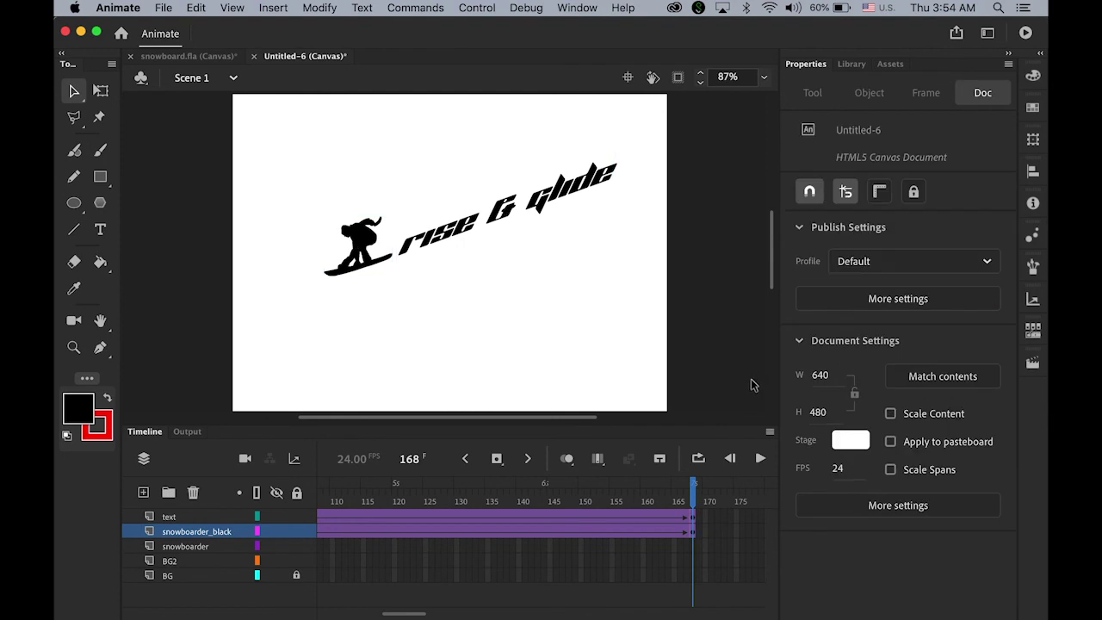
key(super+Return)
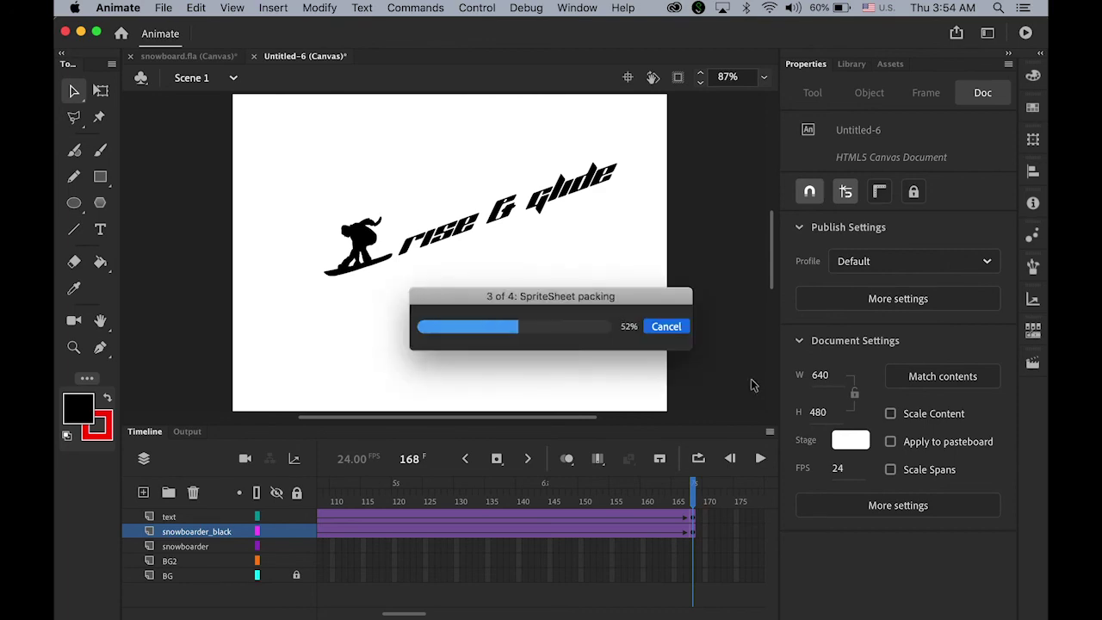